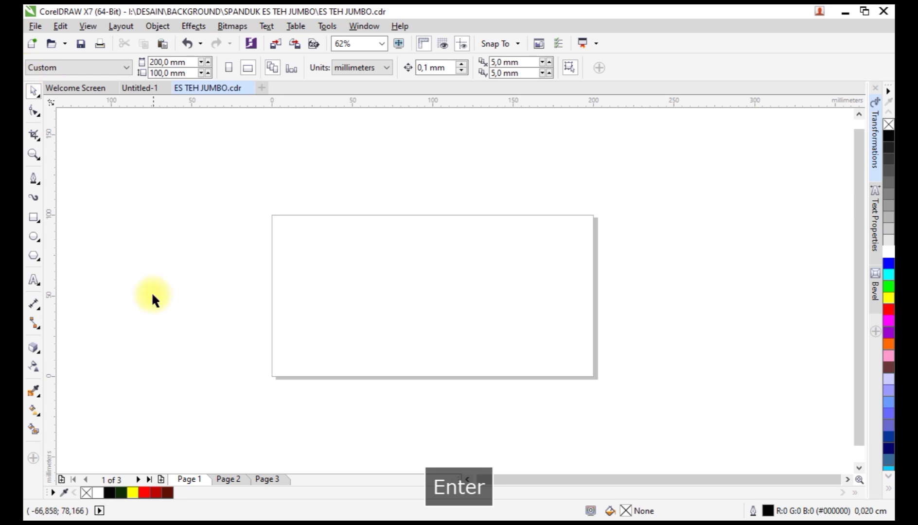
# Step: Add artistic text in 24 pt Arial to the page, reading "ES The" with "Jumbo" on a second line
pyautogui.scroll(2, 412, 282)
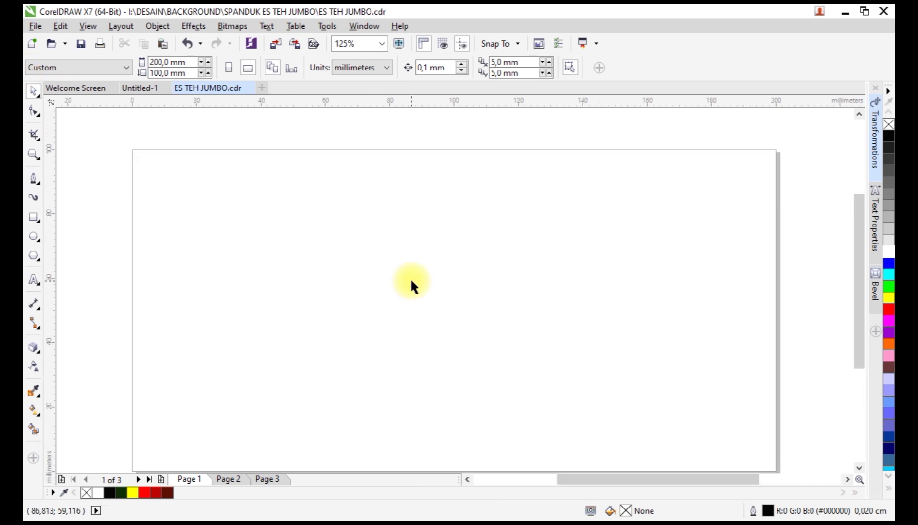
pyautogui.click(33, 280)
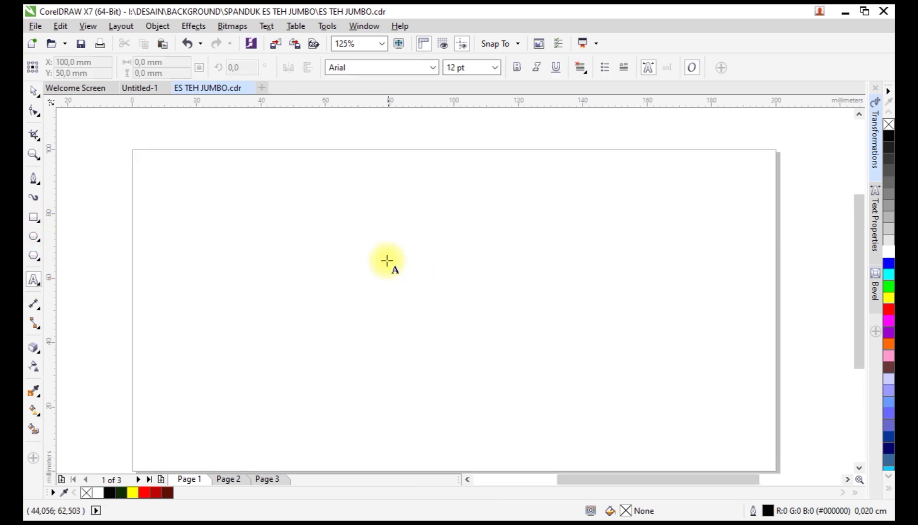
pyautogui.click(387, 258)
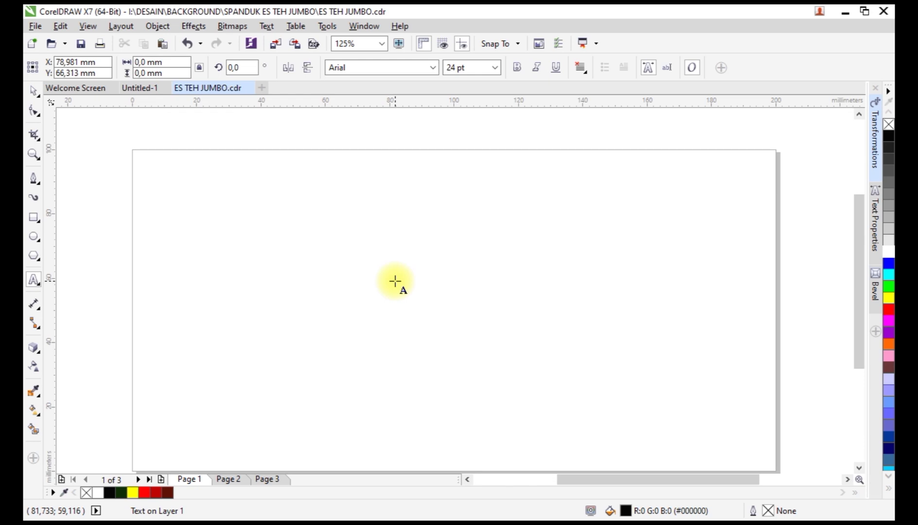
pyautogui.write('ES TeH')
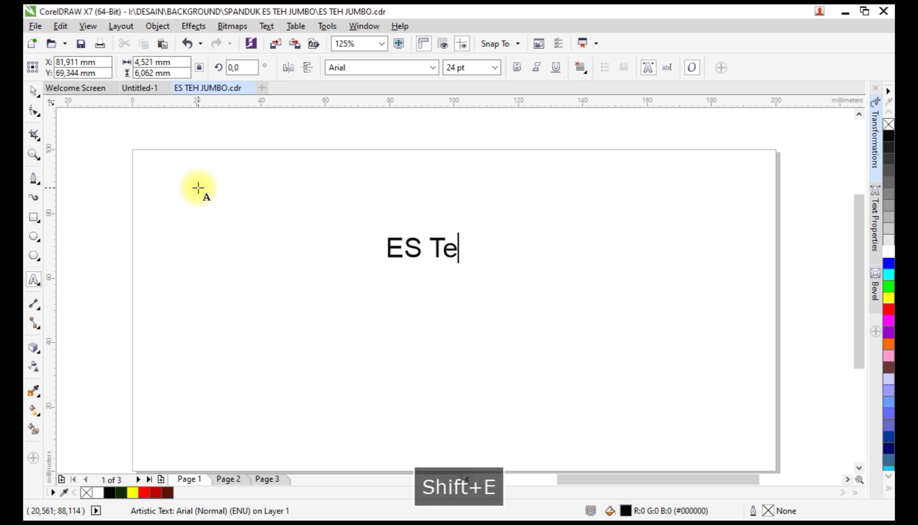
pyautogui.press('BackSpace')
pyautogui.press('BackSpace')
pyautogui.write('he')
pyautogui.press('Return')
pyautogui.write('jUm')
pyautogui.press('BackSpace')
pyautogui.press('BackSpace')
pyautogui.press('BackSpace')
pyautogui.press('capslock')
pyautogui.write('JUmbo')
pyautogui.press('BackSpace')
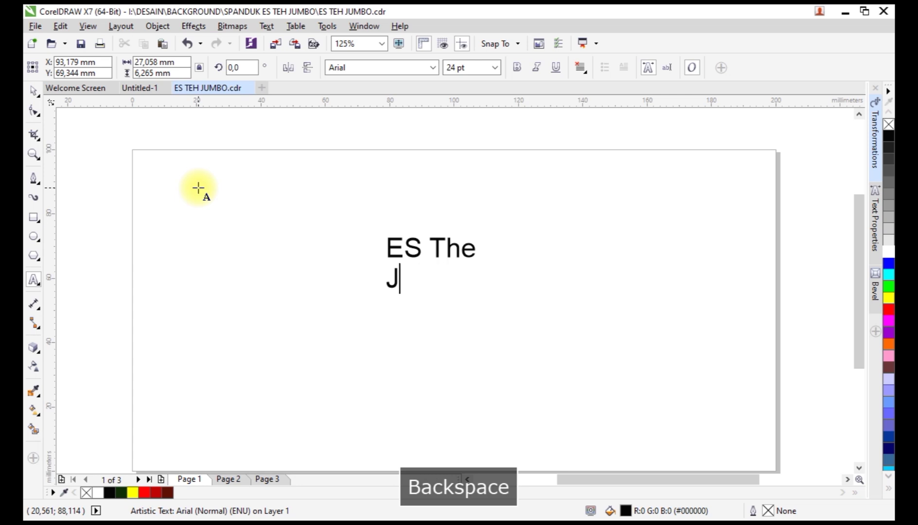
pyautogui.write('umbo')
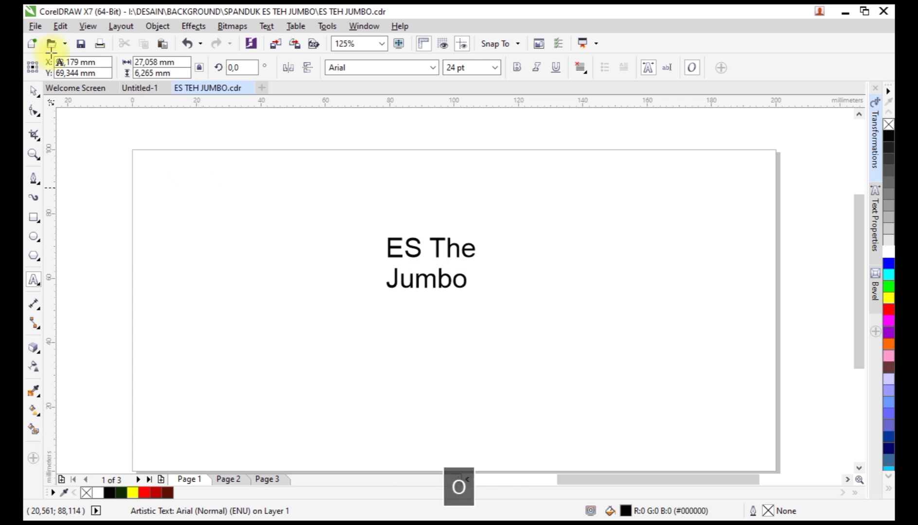
# Step: Move the heading to the page's upper right, set its font to Cream Beige and enlarge it to about 74 mm wide
pyautogui.moveTo(468, 252); pyautogui.dragTo(716, 193)
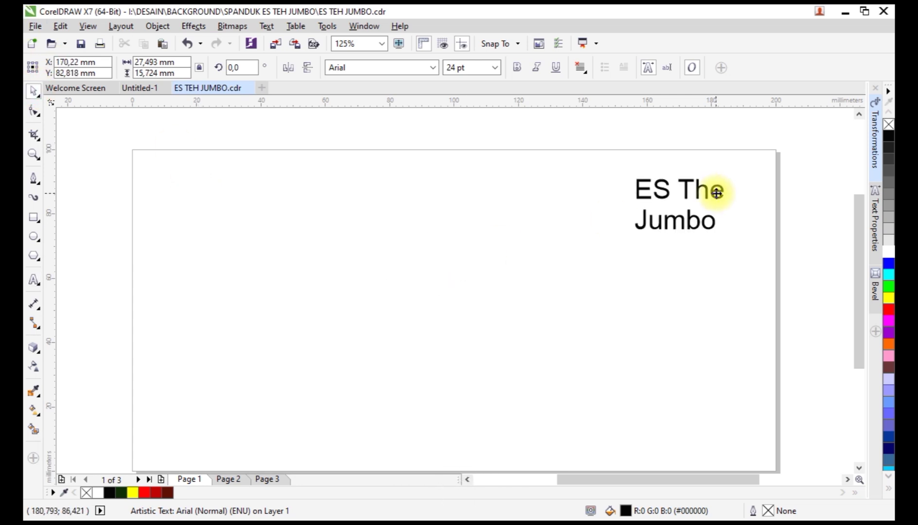
pyautogui.click(434, 68)
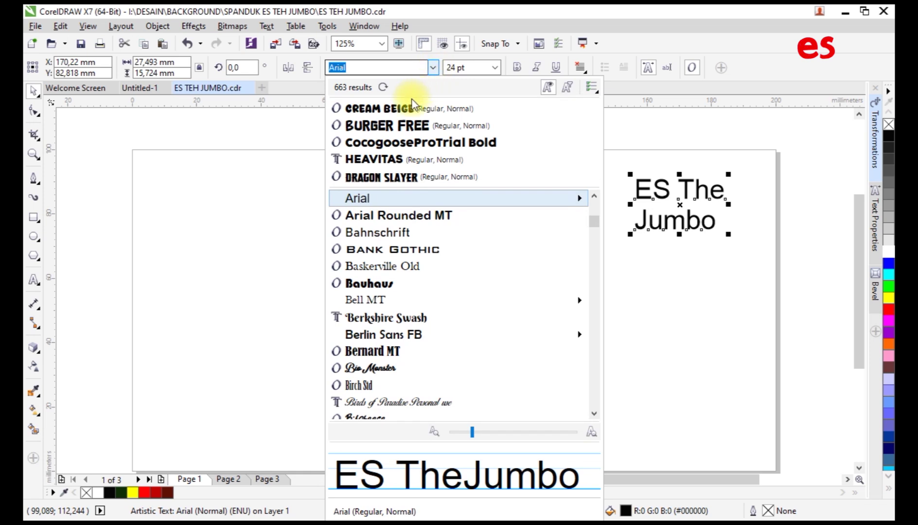
pyautogui.scroll(4, 404, 109)
pyautogui.click(400, 110)
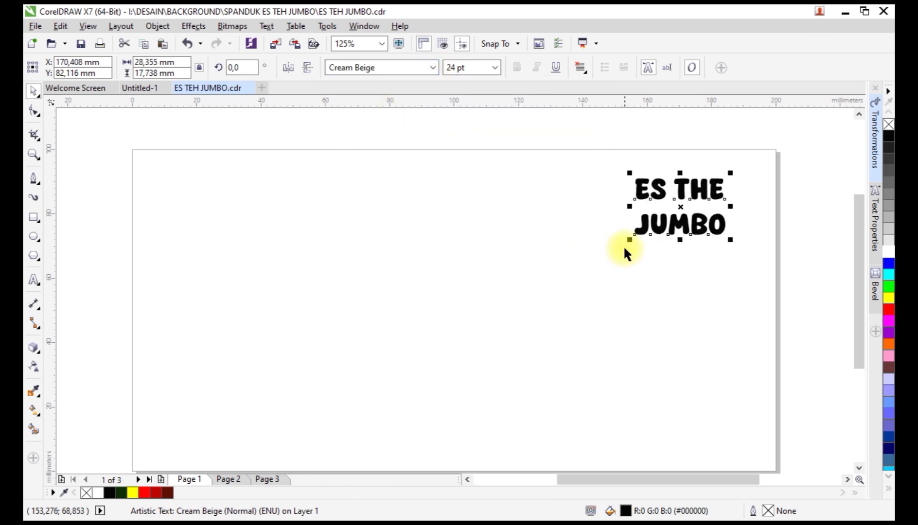
pyautogui.moveTo(632, 239); pyautogui.dragTo(483, 349)
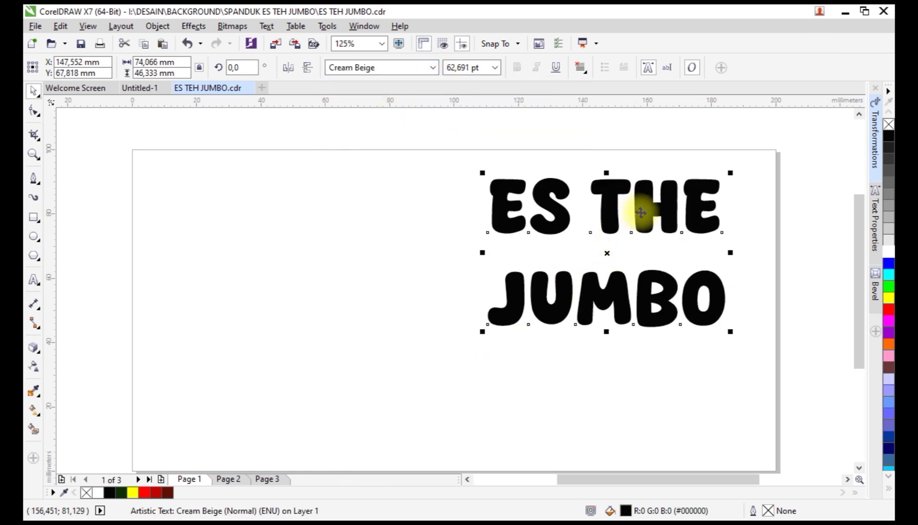
# Step: Correct the word "THE" in the heading to "TEH"
pyautogui.press('F8')
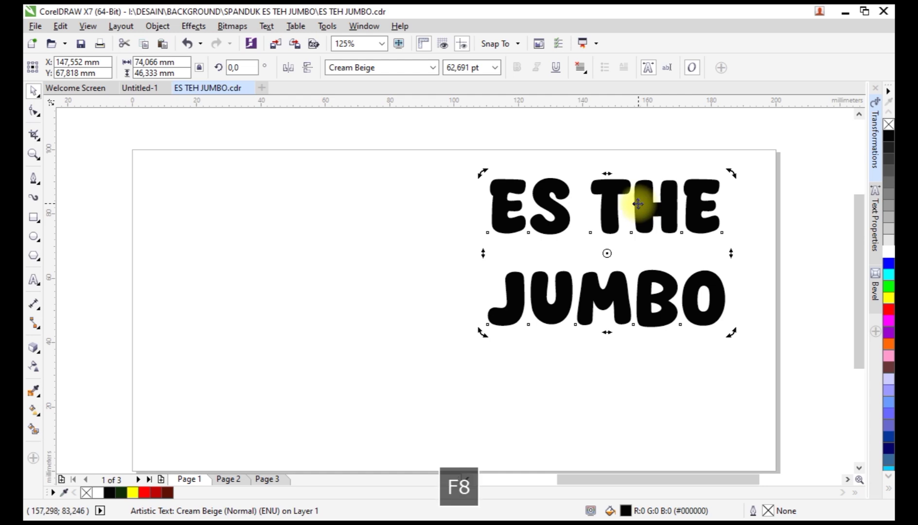
pyautogui.click(34, 281)
pyautogui.moveTo(655, 205); pyautogui.dragTo(682, 208)
pyautogui.press('BackSpace')
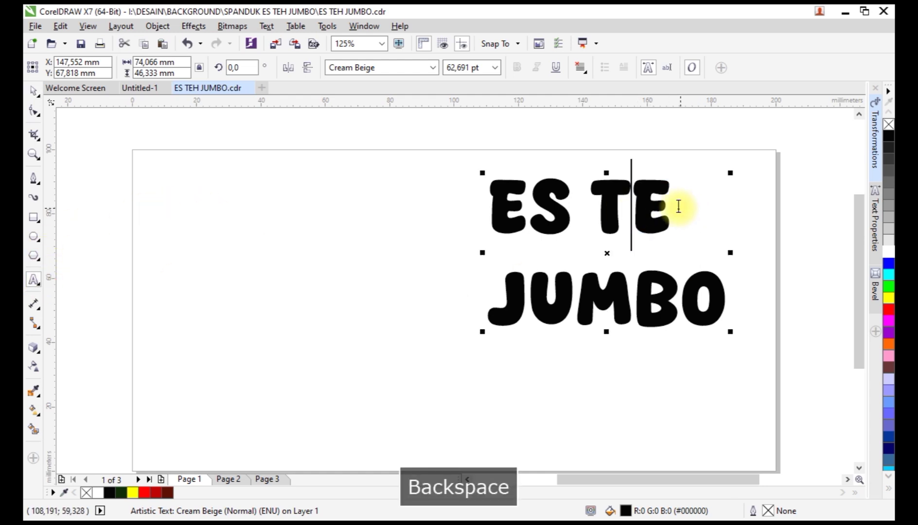
pyautogui.write('H')
pyautogui.click(33, 91)
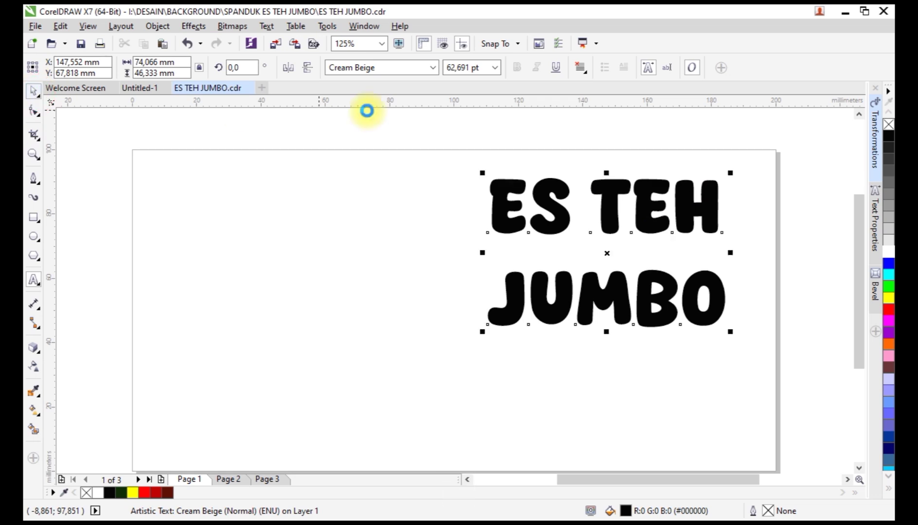
pyautogui.click(372, 122)
# Step: Create a rectangle that matches the full page size
pyautogui.scroll(-2, 405, 160)
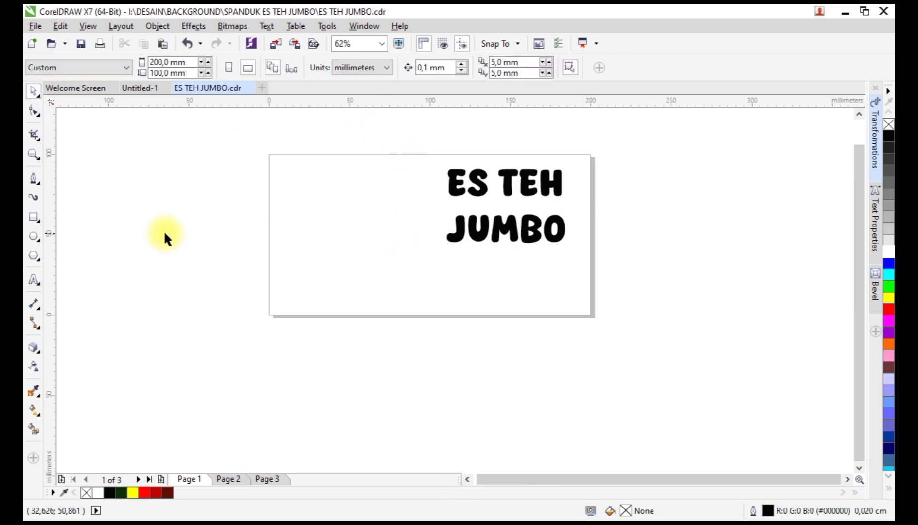
pyautogui.doubleClick(34, 217)
pyautogui.click(136, 194)
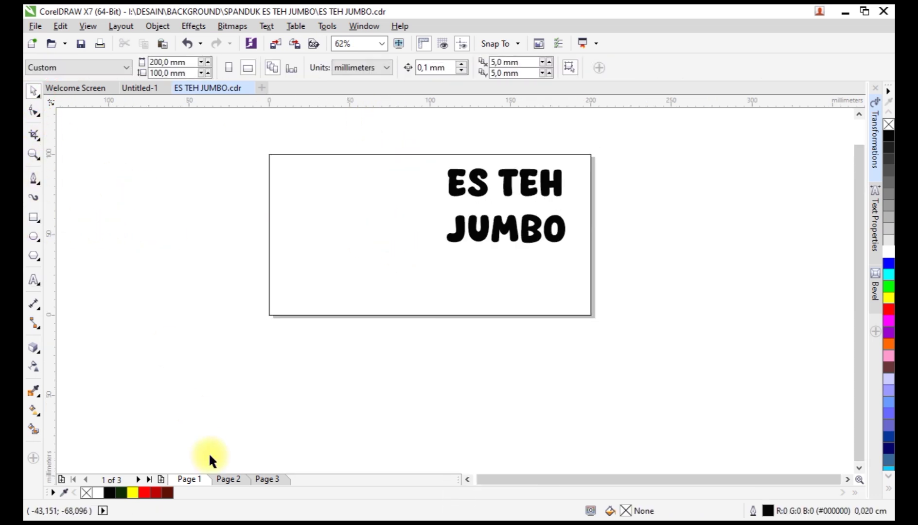
# Step: Bring the background, tea cup, splash, ice and leaf images from Page 2 over to Page 1
pyautogui.click(228, 479)
pyautogui.moveTo(532, 274); pyautogui.dragTo(532, 274)
pyautogui.moveTo(516, 228); pyautogui.dragTo(240, 157)
pyautogui.click(189, 479)
# Step: PowerClip the yellow-orange background image inside the page-sized rectangle
pyautogui.rightClick(240, 157)
pyautogui.click(267, 141)
pyautogui.click(433, 315)
# Step: Edit the PowerClip contents, enlarging the background image past the page edges so it fills the rectangle
pyautogui.click(417, 332)
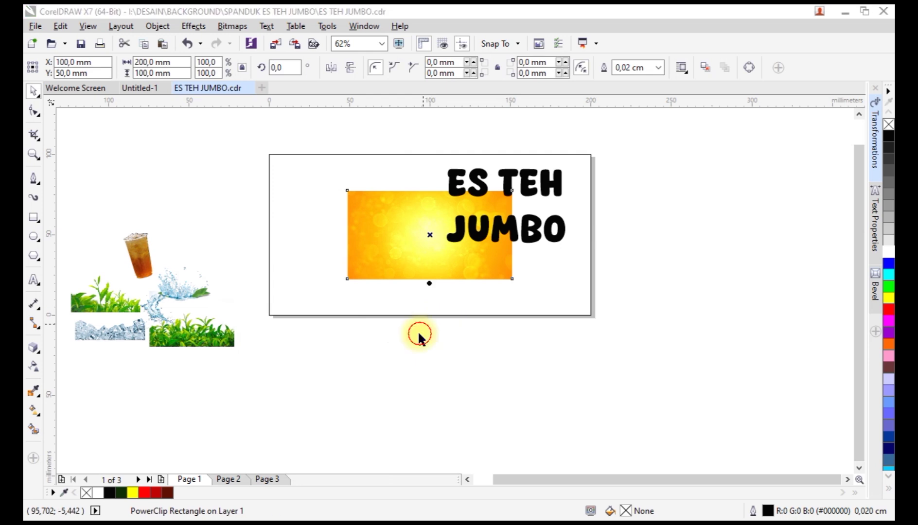
pyautogui.moveTo(519, 285); pyautogui.dragTo(612, 335)
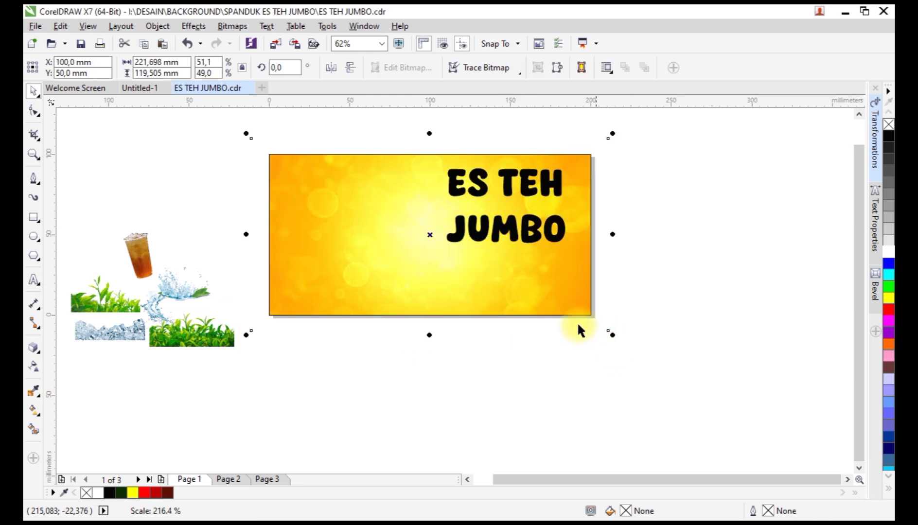
pyautogui.moveTo(342, 232); pyautogui.dragTo(327, 232)
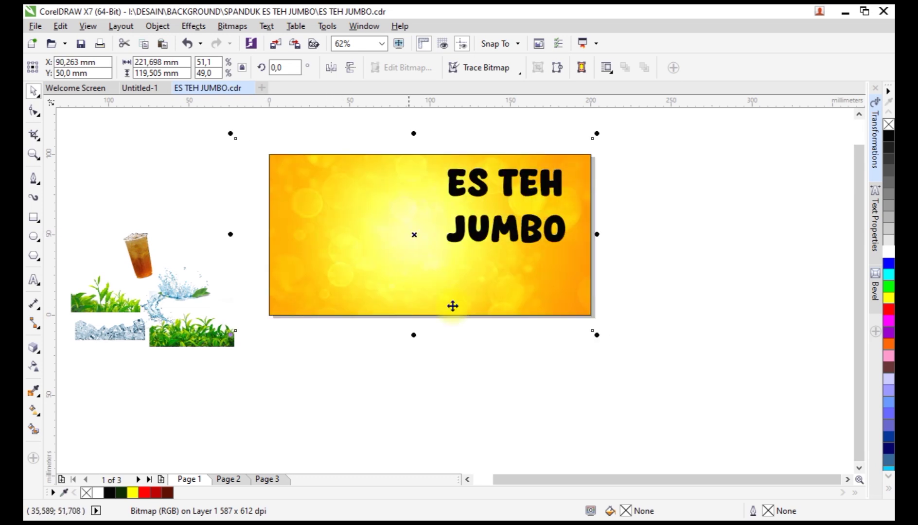
pyautogui.moveTo(595, 343); pyautogui.dragTo(615, 346)
pyautogui.click(444, 351)
# Step: Move the iced tea cup onto the banner's left side and enlarge it to about 40 × 62 mm
pyautogui.click(138, 257)
pyautogui.moveTo(139, 257); pyautogui.dragTo(314, 256)
pyautogui.scroll(1, 314, 253)
pyautogui.moveTo(345, 211); pyautogui.dragTo(464, 122)
pyautogui.scroll(-1, 328, 271)
pyautogui.moveTo(342, 248); pyautogui.dragTo(329, 251)
pyautogui.scroll(2, 329, 251)
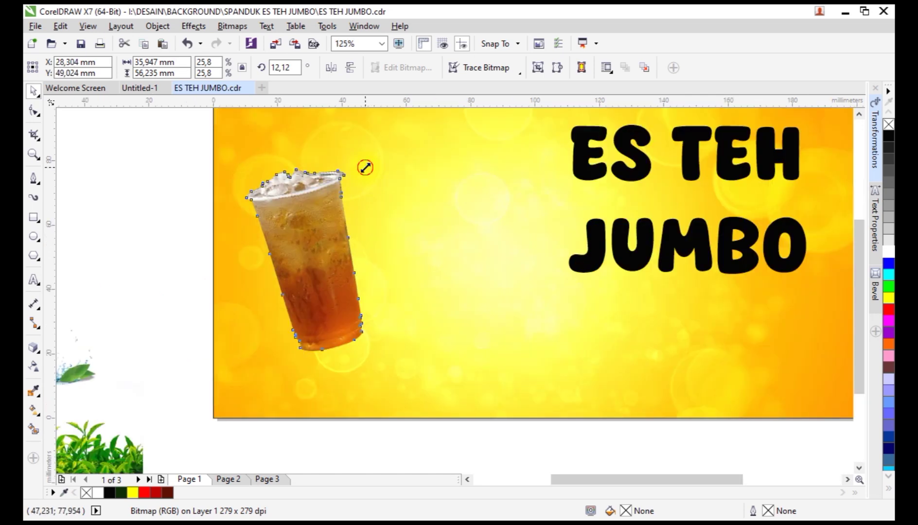
pyautogui.moveTo(365, 167); pyautogui.dragTo(378, 147)
# Step: Make a mirrored copy of the tea cup beside the original and bring the left cup to the front
pyautogui.click(318, 227)
pyautogui.click(309, 256)
pyautogui.moveTo(242, 250); pyautogui.dragTo(410, 226)
pyautogui.moveTo(459, 249); pyautogui.dragTo(422, 252)
pyautogui.hotkey('shift', 'pageup')
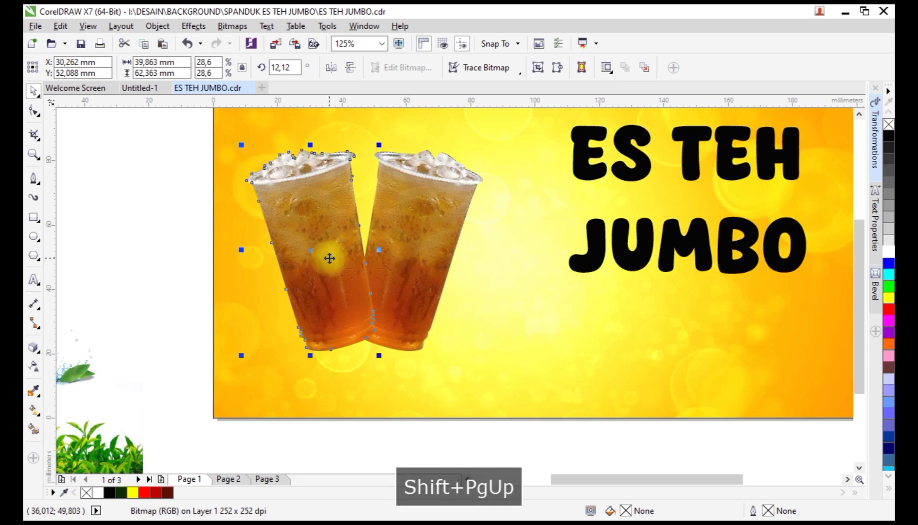
# Step: Shrink the left cup slightly and move the mirrored cup closer so the two overlap at the base
pyautogui.moveTo(379, 145); pyautogui.dragTo(390, 159)
pyautogui.moveTo(433, 208); pyautogui.dragTo(400, 231)
pyautogui.scroll(-1, 384, 220)
pyautogui.click(258, 176)
pyautogui.scroll(2, 394, 229)
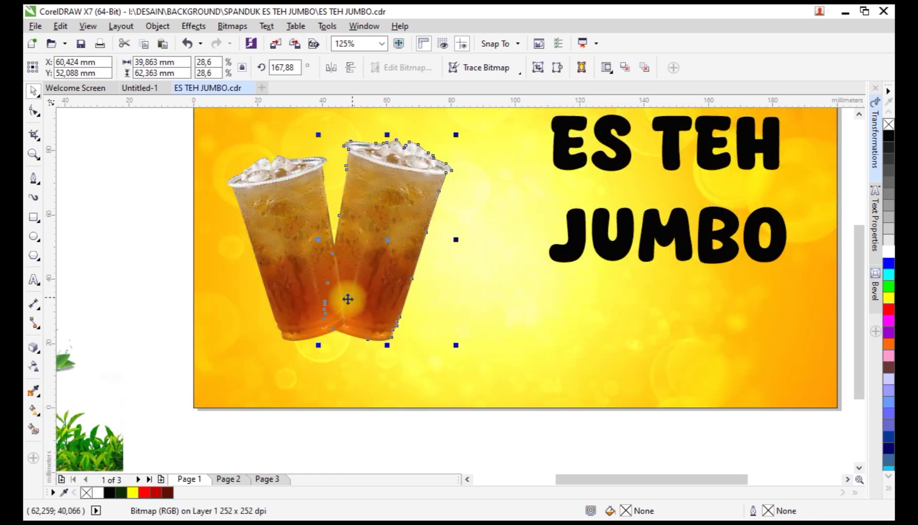
# Step: Move the water splash with green leaves to the foot of the two cups and enlarge it to span both
pyautogui.scroll(-2, 346, 297)
pyautogui.click(215, 323)
pyautogui.moveTo(185, 335); pyautogui.dragTo(338, 303)
pyautogui.scroll(2, 338, 303)
pyautogui.moveTo(371, 266); pyautogui.dragTo(416, 235)
pyautogui.moveTo(253, 233); pyautogui.dragTo(244, 227)
pyautogui.moveTo(422, 232); pyautogui.dragTo(443, 212)
pyautogui.moveTo(408, 318); pyautogui.dragTo(409, 311)
# Step: Group the two cups with the leafy water splash
pyautogui.scroll(-1, 383, 276)
pyautogui.scroll(1, 383, 276)
pyautogui.scroll(-1, 259, 218)
pyautogui.moveTo(178, 165); pyautogui.dragTo(387, 303)
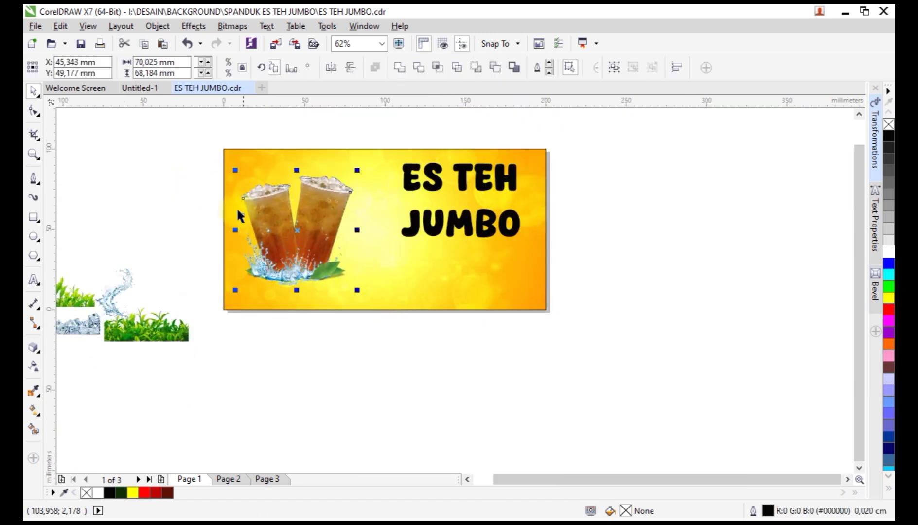
pyautogui.scroll(1, 262, 214)
pyautogui.hotkey('ctrl', 'g')
pyautogui.scroll(-1, 323, 255)
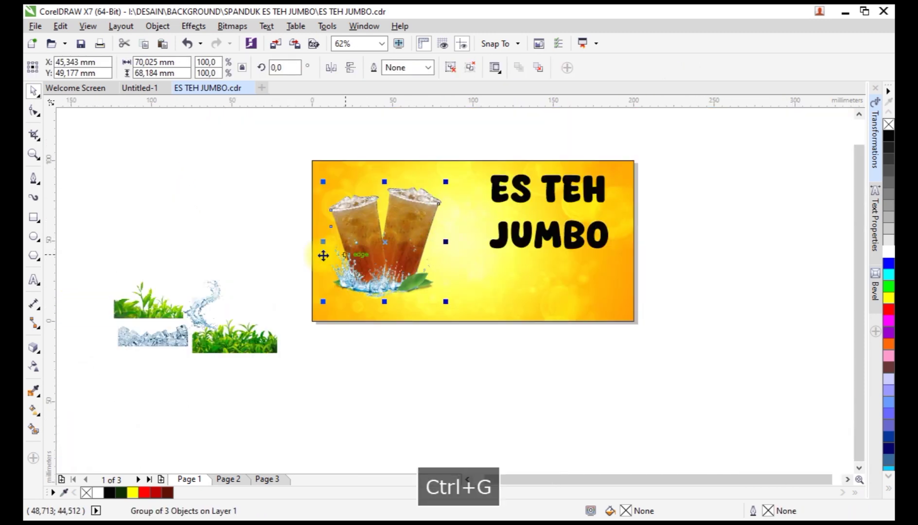
# Step: Place the curved water splash over the right cup with a mirrored copy, about 27 × 37 mm, over the left cup
pyautogui.click(245, 245)
pyautogui.moveTo(216, 284); pyautogui.dragTo(480, 136)
pyautogui.scroll(1, 461, 177)
pyautogui.moveTo(437, 196); pyautogui.dragTo(321, 190)
pyautogui.click(331, 69)
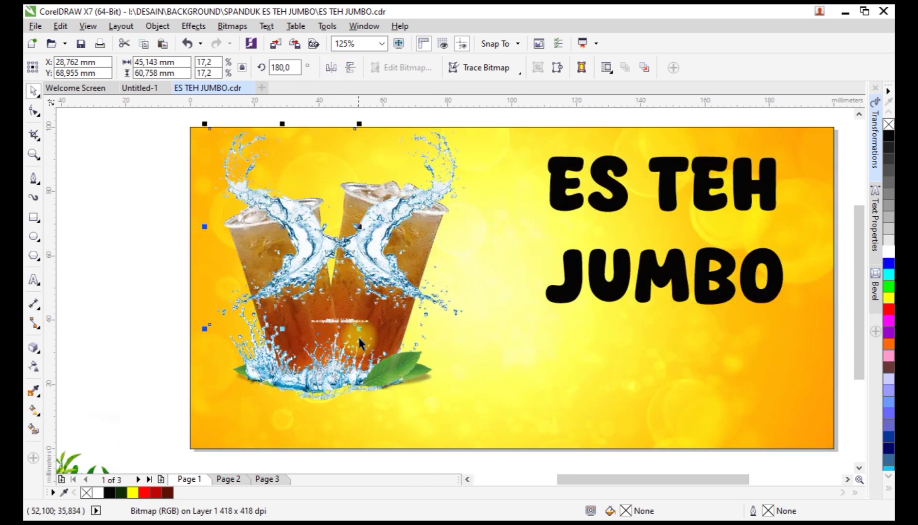
pyautogui.moveTo(359, 333); pyautogui.dragTo(329, 319)
pyautogui.moveTo(313, 253); pyautogui.dragTo(303, 246)
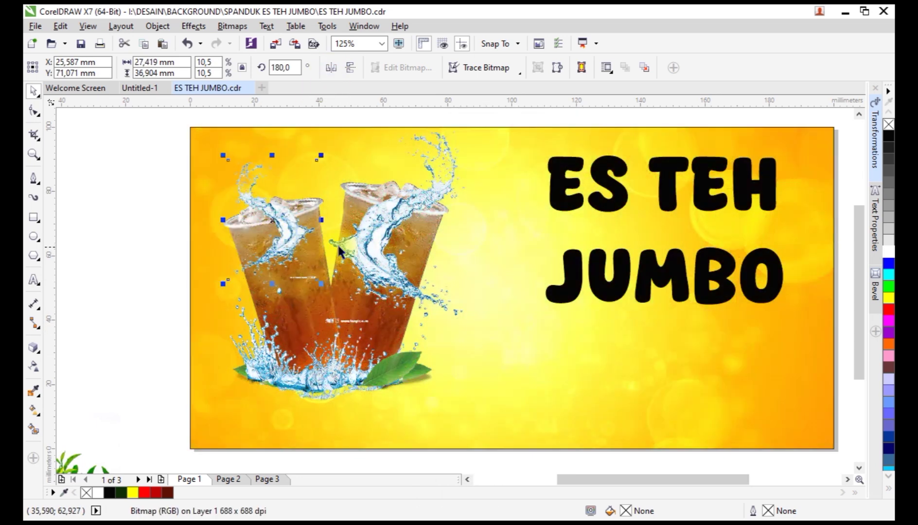
# Step: Group the two curved splashes and send them back one level, behind the cups
pyautogui.keyDown('shift'); pyautogui.click(435, 195); pyautogui.keyUp('shift')
pyautogui.hotkey('ctrl', 'g')
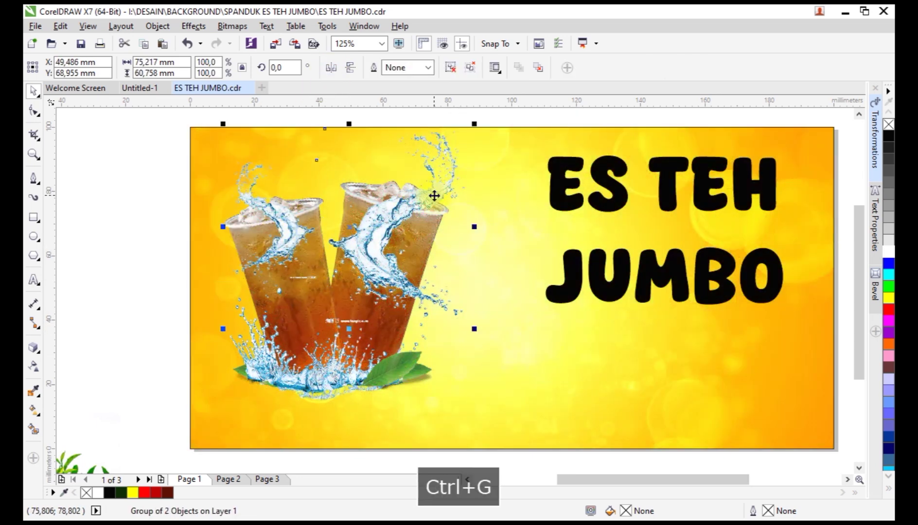
pyautogui.hotkey('ctrl', 'pagedown')
pyautogui.scroll(-2, 453, 211)
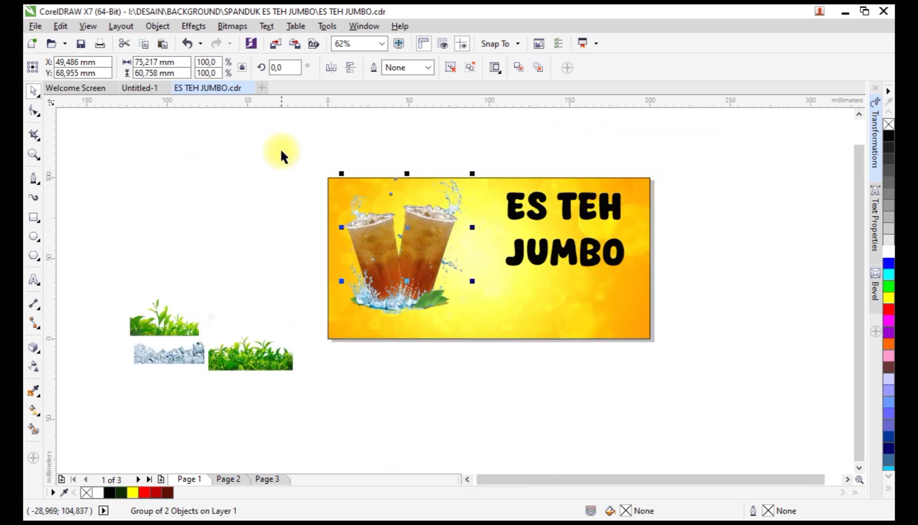
# Step: Group the cups with the curved splashes and shift the group slightly toward the banner's lower left
pyautogui.moveTo(460, 318); pyautogui.dragTo(482, 323)
pyautogui.hotkey('ctrl', 'g')
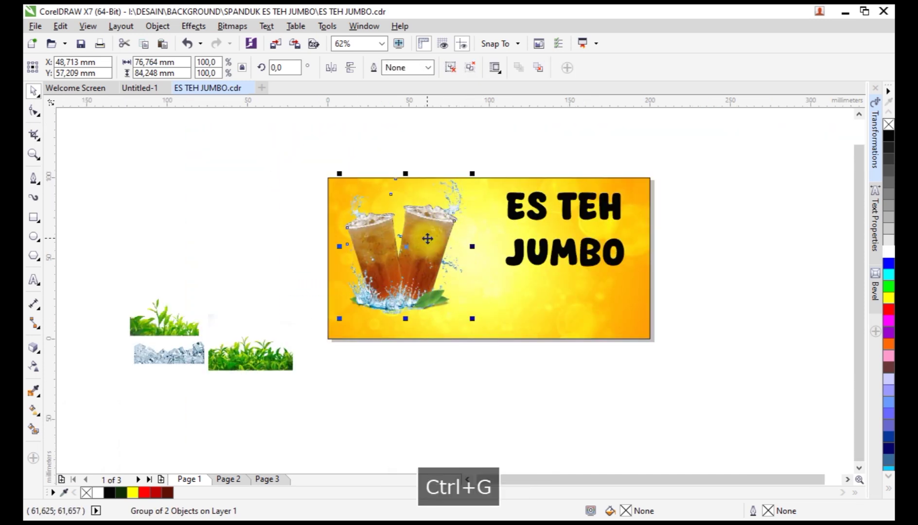
pyautogui.scroll(2, 428, 237)
pyautogui.scroll(-2, 431, 236)
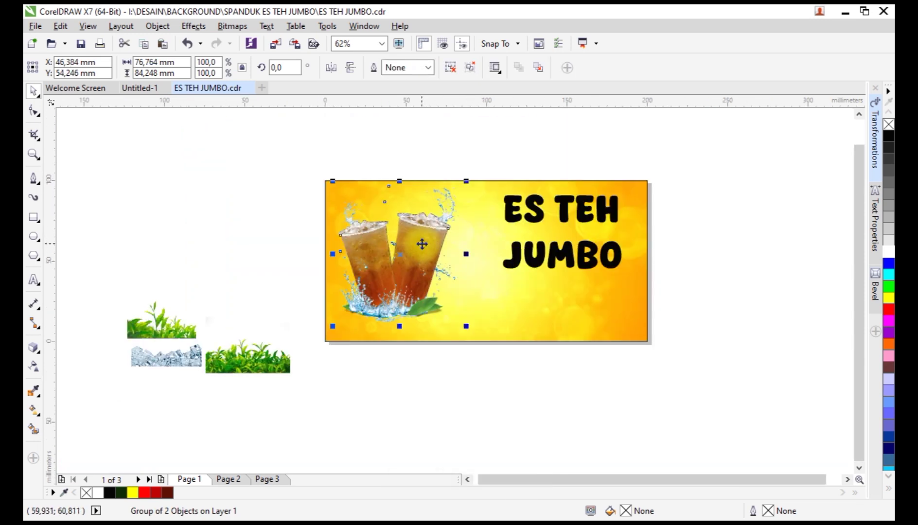
pyautogui.scroll(2, 419, 231)
pyautogui.moveTo(437, 232); pyautogui.dragTo(434, 231)
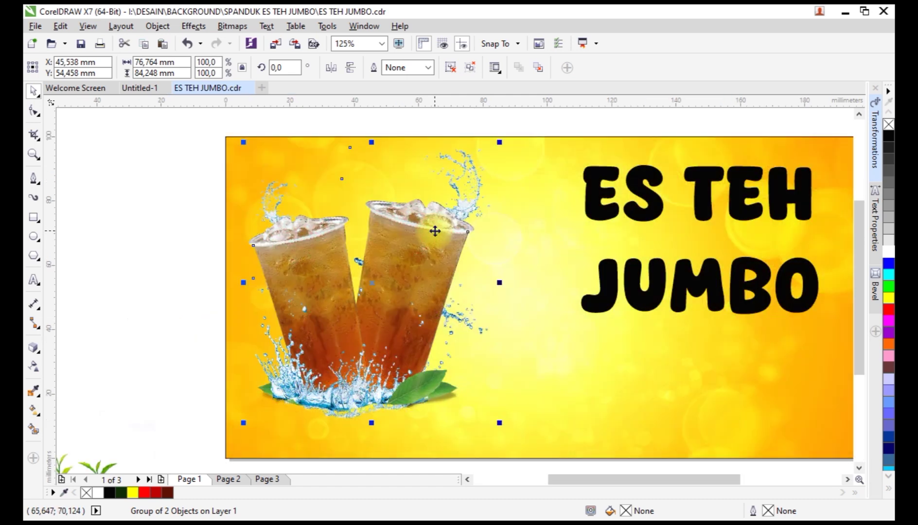
pyautogui.scroll(-2, 433, 216)
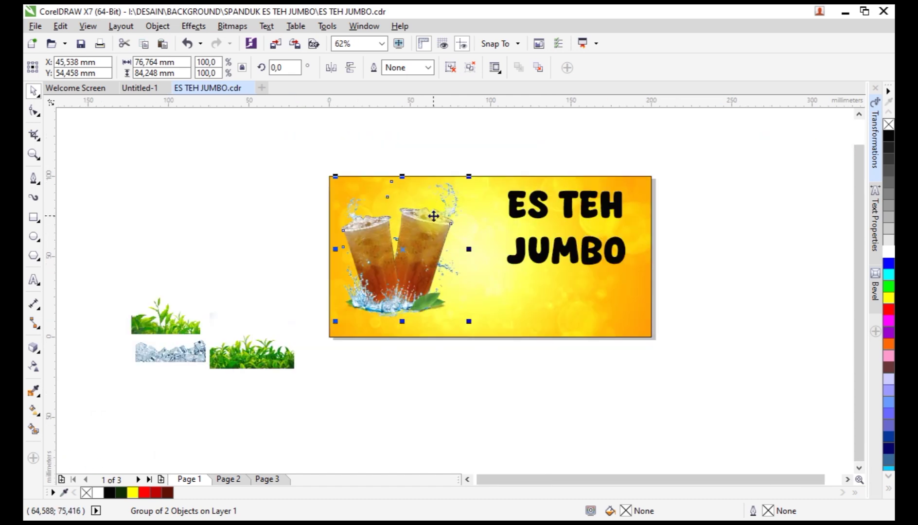
# Step: Spread out the dark tea bushes and ice strip beside the page, and enlarge the light tea leaves to about 100 mm wide
pyautogui.click(282, 370)
pyautogui.moveTo(294, 374); pyautogui.dragTo(333, 395)
pyautogui.click(204, 351)
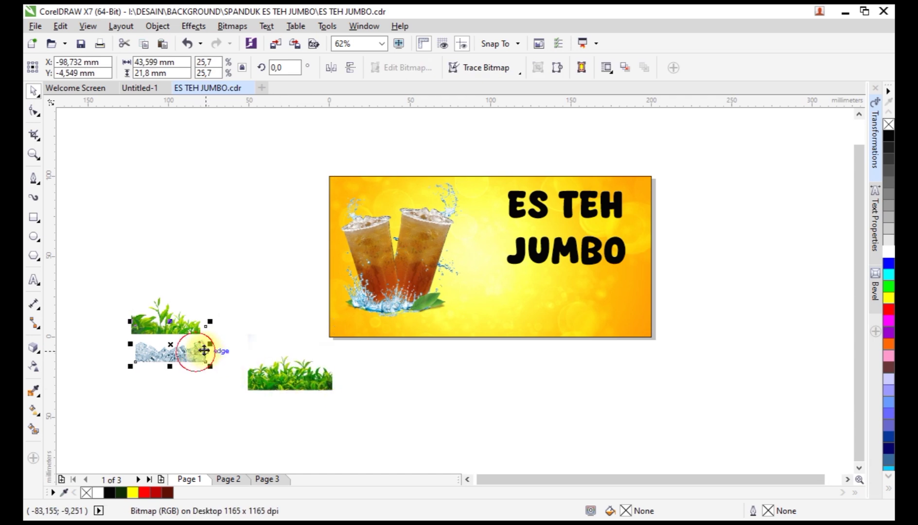
pyautogui.moveTo(203, 356); pyautogui.dragTo(216, 382)
pyautogui.moveTo(193, 327); pyautogui.dragTo(341, 395)
pyautogui.moveTo(297, 329); pyautogui.dragTo(272, 314)
# Step: Fine-tune the cup group's placement on the left side of the banner
pyautogui.click(393, 293)
pyautogui.scroll(1, 424, 269)
pyautogui.moveTo(427, 264); pyautogui.dragTo(445, 282)
# Step: Place a copy of the enlarged light tea leaves below the banner
pyautogui.scroll(-2, 445, 282)
pyautogui.moveTo(277, 336); pyautogui.dragTo(489, 418)
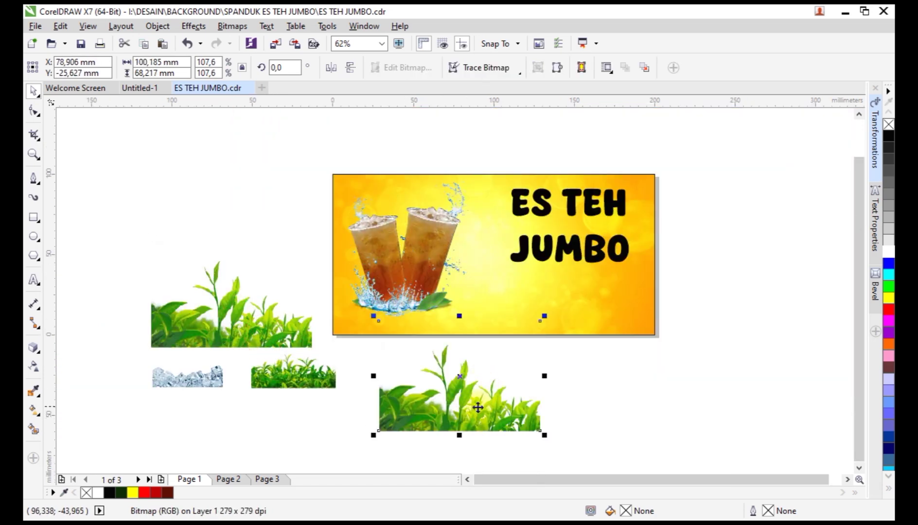
# Step: Move the ice cubes to the banner's lower-left edge beneath the cups and enlarge them to about 77 × 38 mm
pyautogui.click(209, 381)
pyautogui.moveTo(209, 380); pyautogui.dragTo(459, 279)
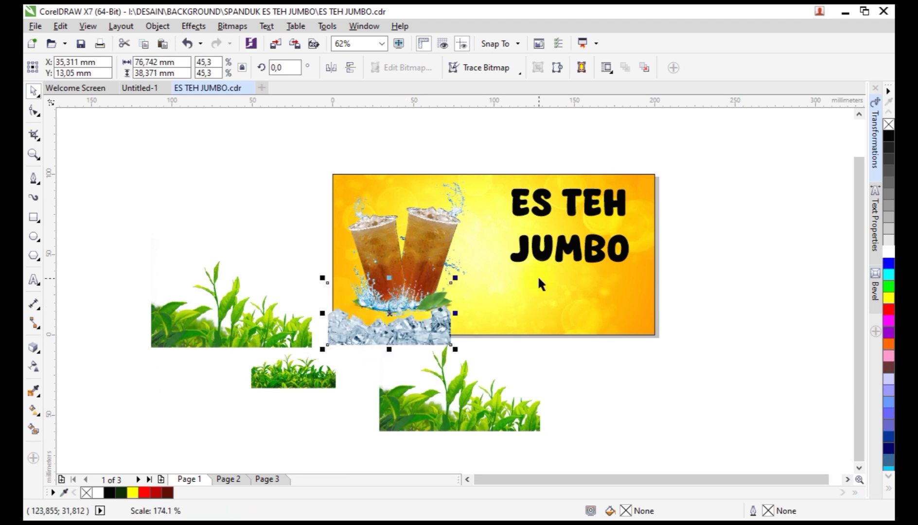
pyautogui.scroll(1, 454, 299)
pyautogui.moveTo(405, 350)
pyautogui.mouseDown()
pyautogui.moveTo(427, 344)
pyautogui.moveTo(414, 346)
pyautogui.mouseUp()
pyautogui.moveTo(466, 390); pyautogui.dragTo(547, 432)
pyautogui.moveTo(451, 351); pyautogui.dragTo(439, 341)
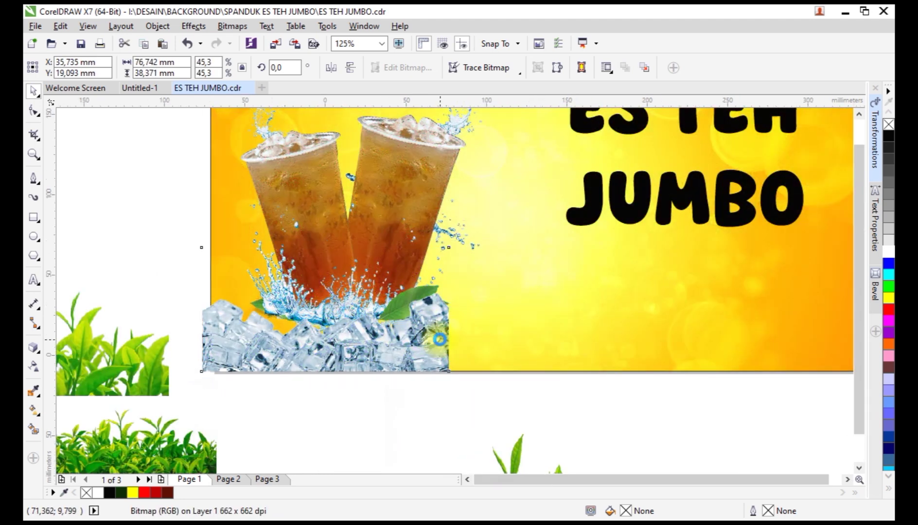
# Step: Enlarge the ice cubes to about 120 × 60 mm and place a horizontally mirrored copy flush against their right side
pyautogui.scroll(-1, 441, 339)
pyautogui.moveTo(447, 294); pyautogui.dragTo(516, 258)
pyautogui.moveTo(482, 337); pyautogui.dragTo(481, 349)
pyautogui.moveTo(317, 318); pyautogui.dragTo(584, 318)
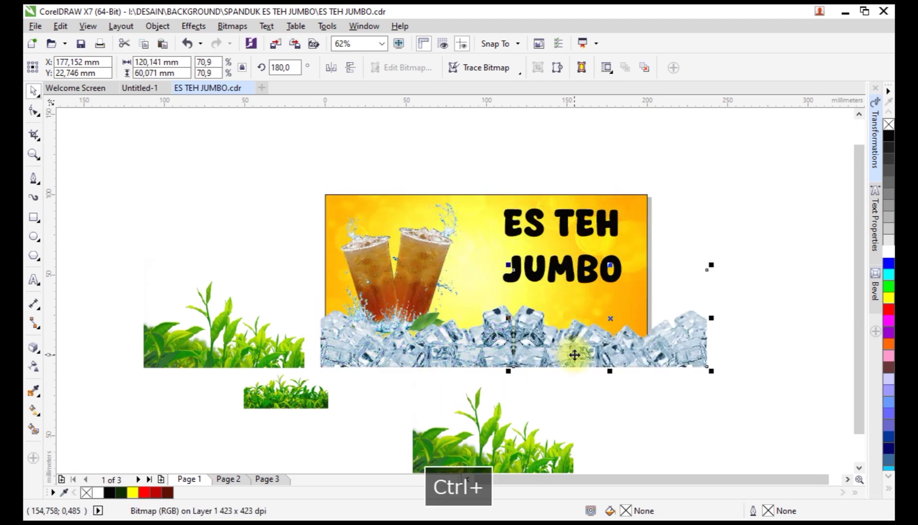
pyautogui.press('Left')
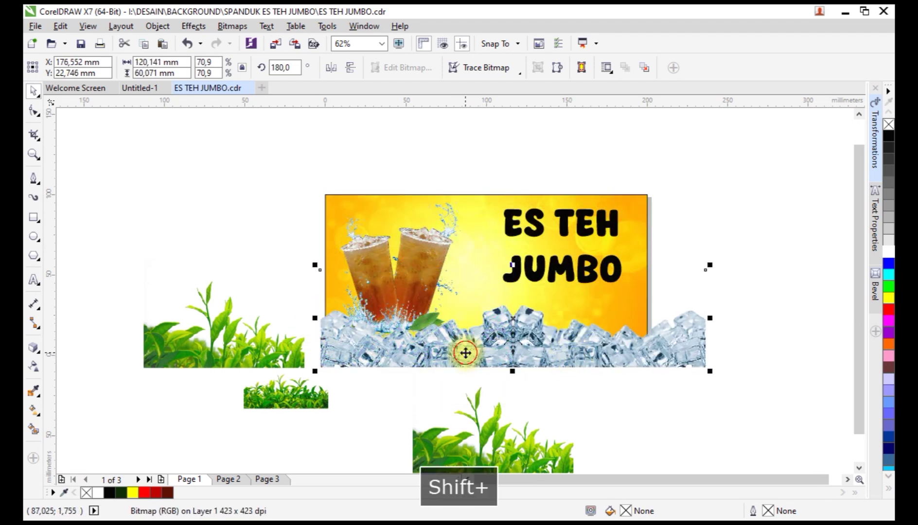
# Step: Group the two ice strips and scale the group to about 207 × 52 mm along the banner's lower edge
pyautogui.keyDown('shift'); pyautogui.click(466, 351); pyautogui.keyUp('shift')
pyautogui.hotkey('ctrl', 'g')
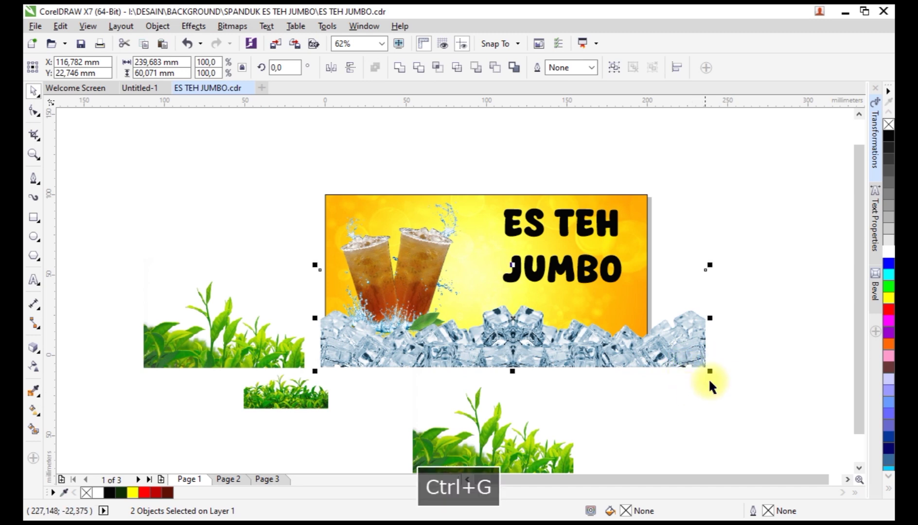
pyautogui.moveTo(714, 370); pyautogui.dragTo(658, 410)
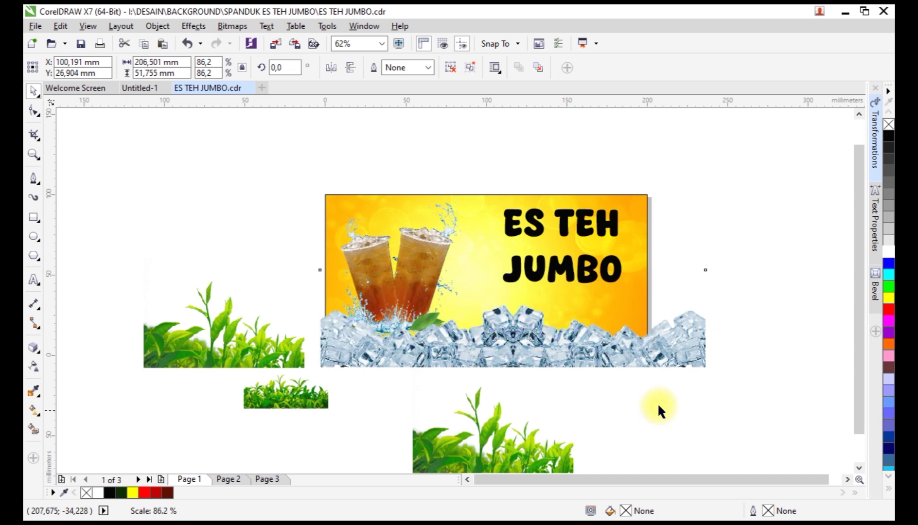
pyautogui.moveTo(638, 345); pyautogui.dragTo(638, 357)
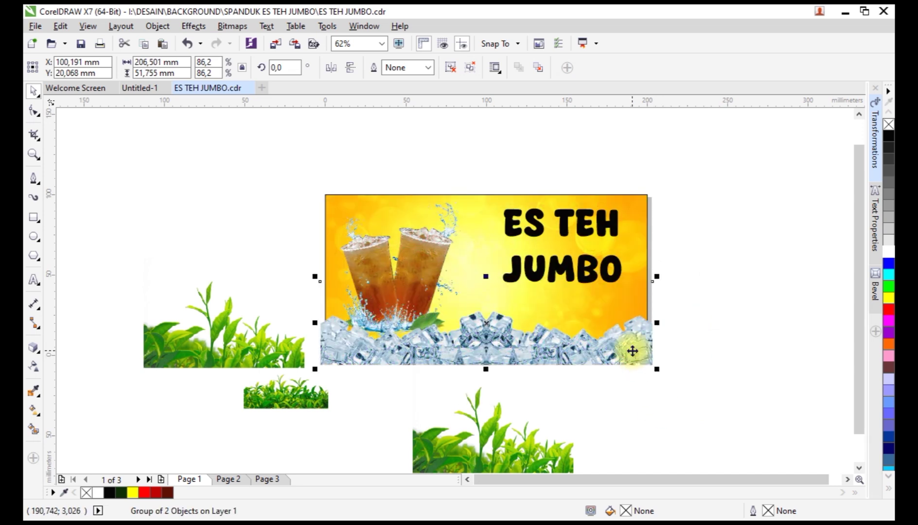
pyautogui.rightClick(632, 352)
pyautogui.moveTo(662, 185)
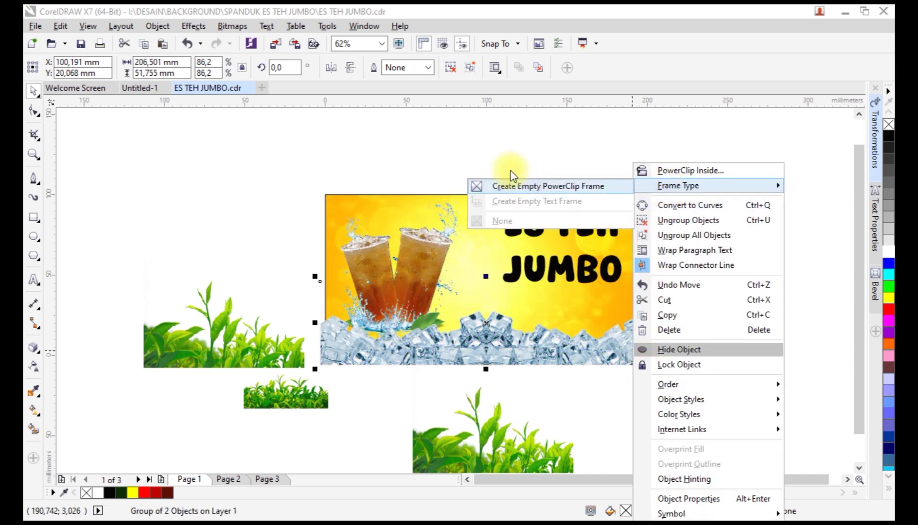
pyautogui.click(478, 160)
# Step: Enlarge the tea cup group from its center to about 82 × 90 mm
pyautogui.click(427, 238)
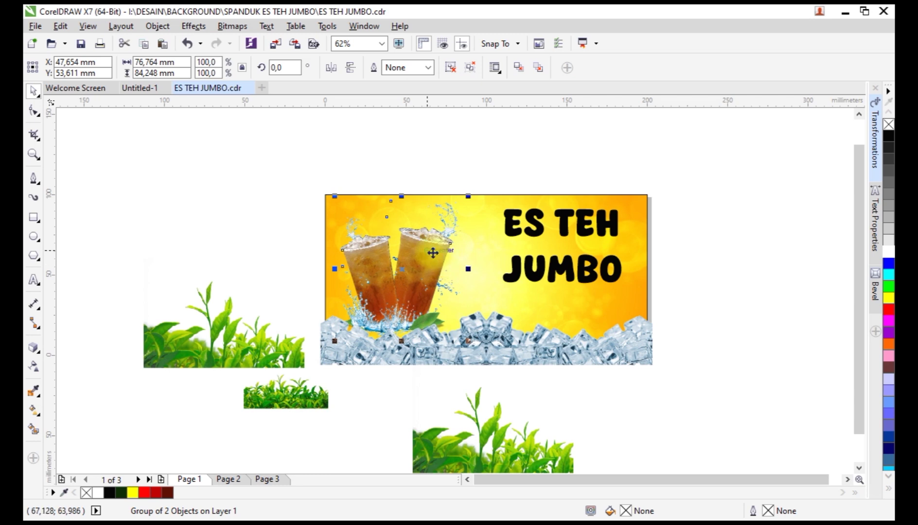
pyautogui.rightClick(433, 253)
pyautogui.click(395, 224)
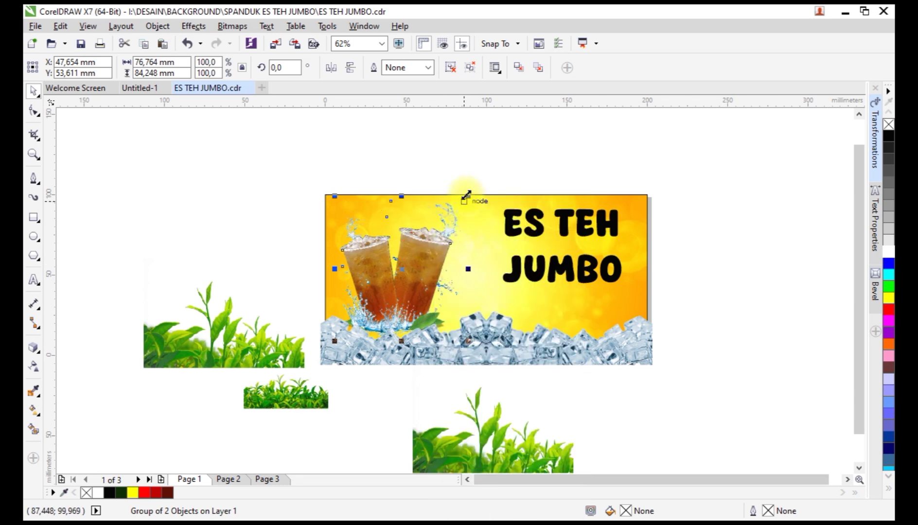
pyautogui.moveTo(466, 195); pyautogui.dragTo(473, 189)
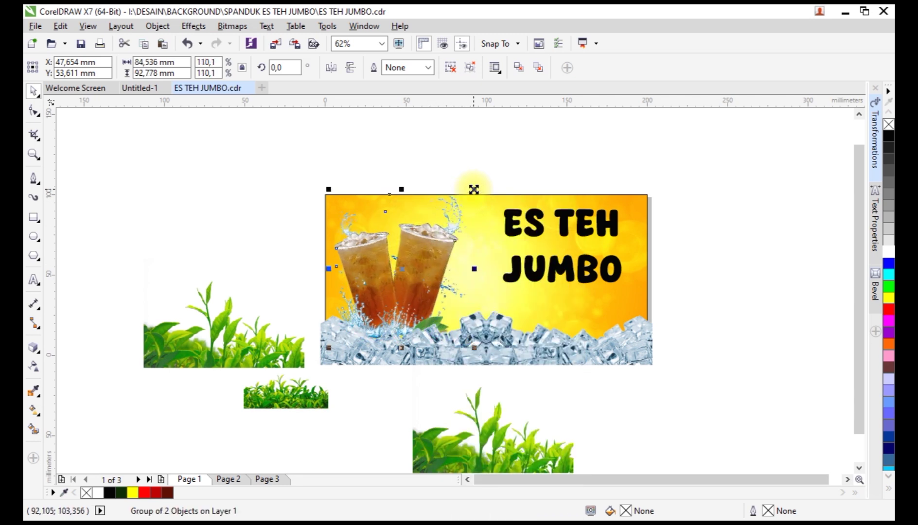
pyautogui.click(472, 192)
pyautogui.click(484, 170)
pyautogui.click(557, 353)
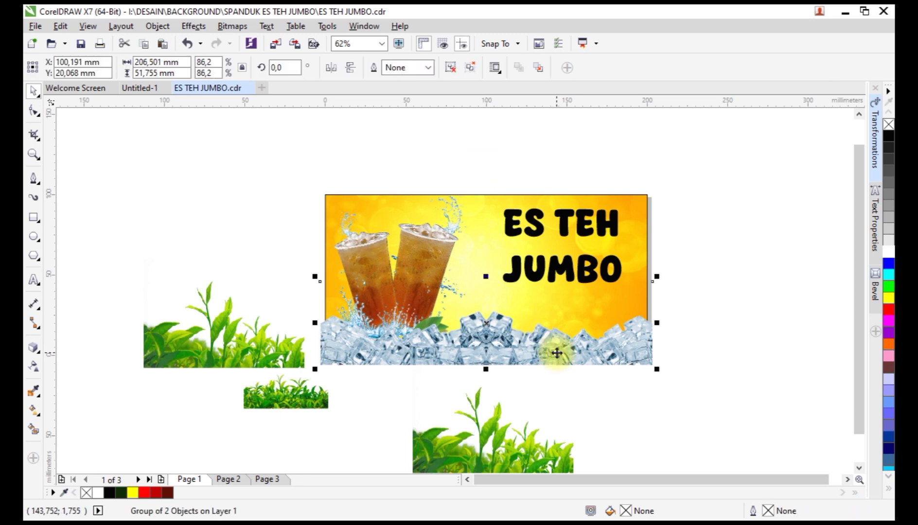
pyautogui.click(438, 258)
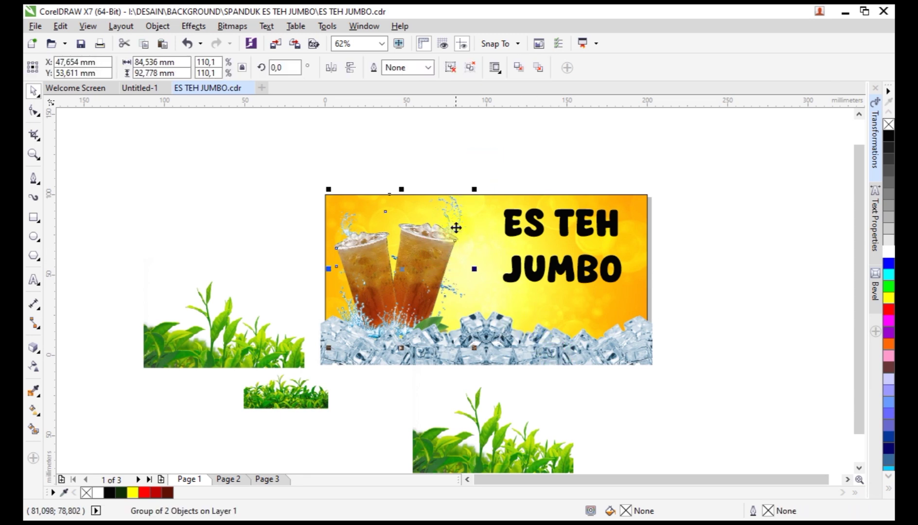
pyautogui.scroll(2, 455, 226)
pyautogui.moveTo(488, 160)
pyautogui.mouseDown()
pyautogui.moveTo(498, 164)
pyautogui.moveTo(485, 162)
pyautogui.mouseUp()
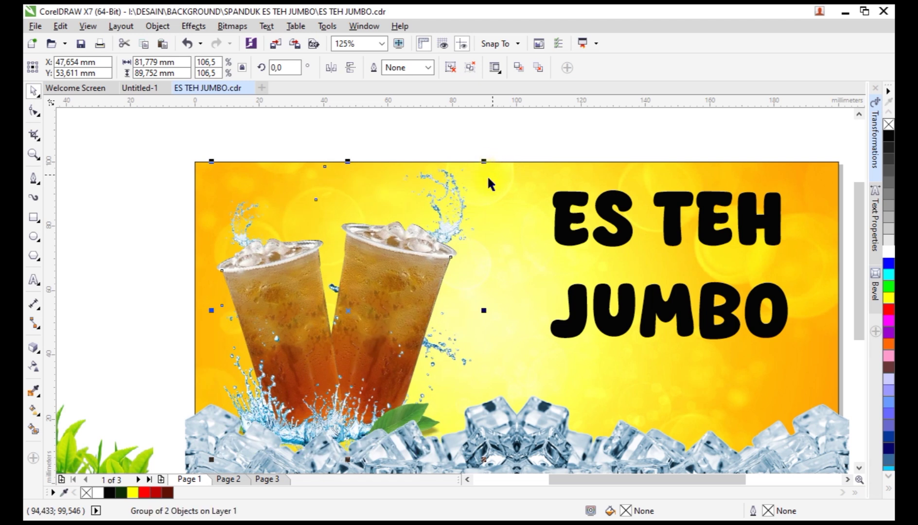
# Step: PowerClip the tea cup group inside the banner's background rectangle
pyautogui.scroll(-2, 546, 354)
pyautogui.click(608, 384)
pyautogui.scroll(2, 614, 382)
pyautogui.rightClick(616, 382)
pyautogui.press('Escape')
pyautogui.scroll(-2, 272, 243)
pyautogui.click(266, 231)
pyautogui.rightClick(268, 232)
pyautogui.click(311, 175)
pyautogui.click(384, 322)
# Step: PowerClip the grouped ice strip inside the banner's background rectangle
pyautogui.rightClick(385, 322)
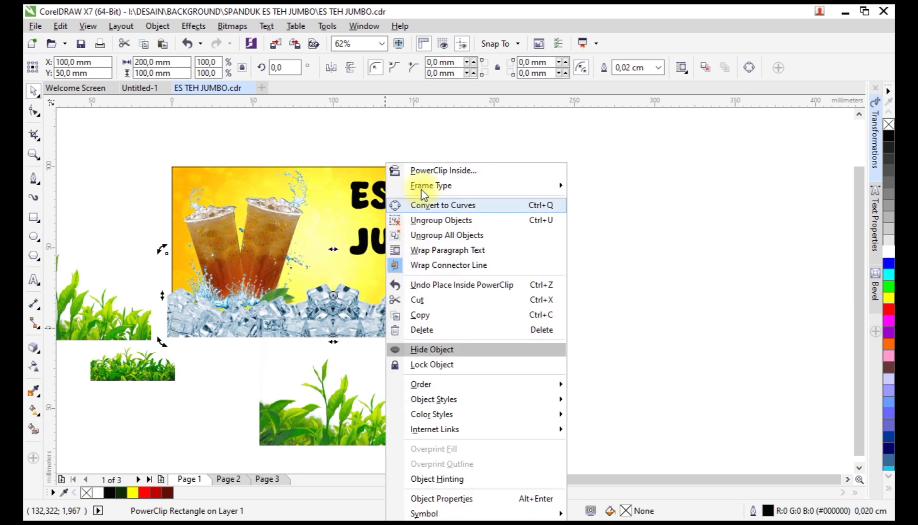
pyautogui.press('Escape')
pyautogui.rightClick(323, 326)
pyautogui.click(379, 172)
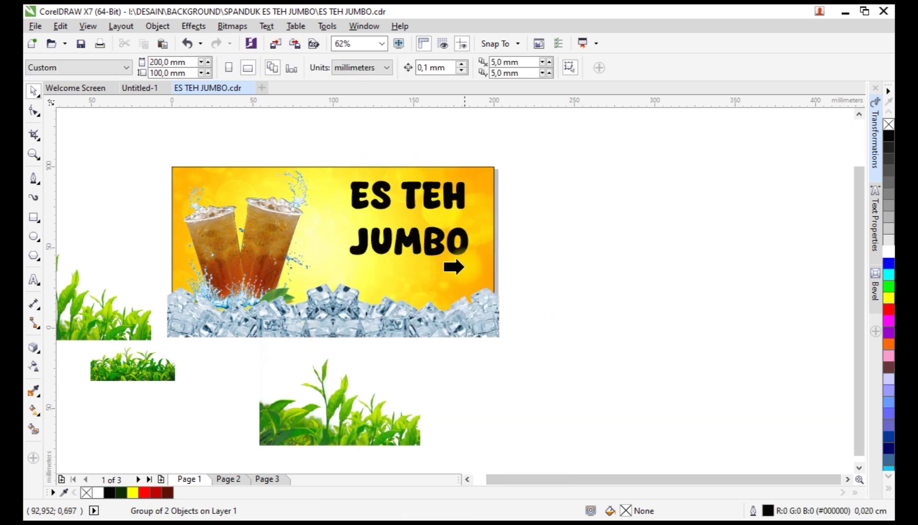
pyautogui.click(506, 286)
pyautogui.click(456, 296)
pyautogui.click(484, 196)
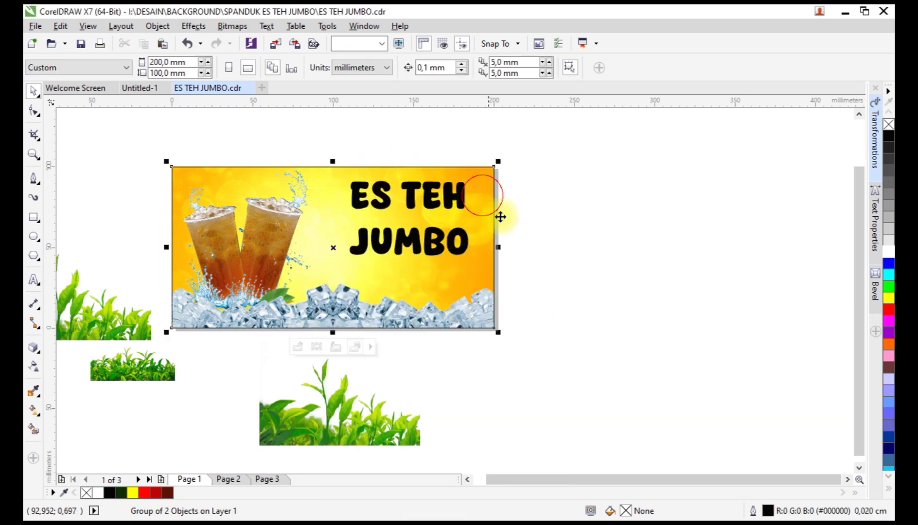
pyautogui.click(554, 250)
# Step: Move the light tea leaves over the banner's lower-left corner and shrink them to about 84 × 57 mm
pyautogui.scroll(-1, 554, 249)
pyautogui.scroll(1, 463, 263)
pyautogui.moveTo(216, 311); pyautogui.dragTo(365, 312)
pyautogui.click(299, 311)
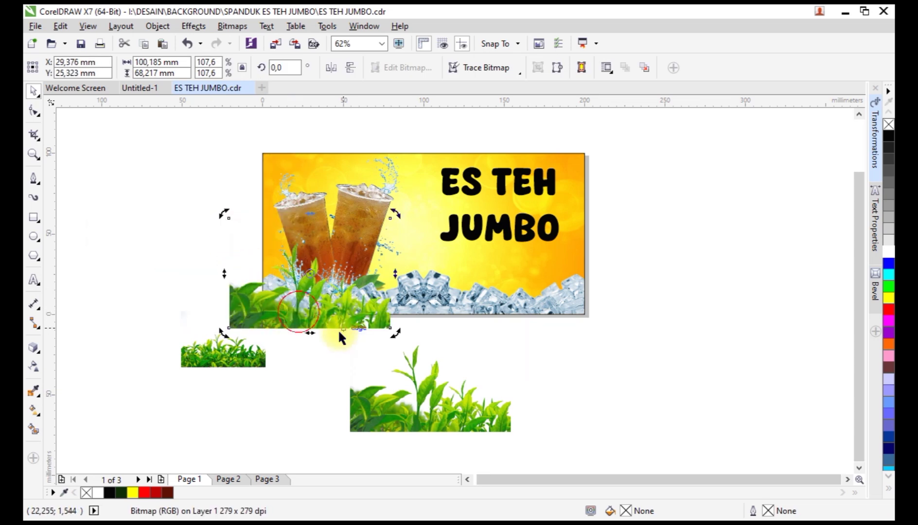
pyautogui.click(240, 326)
pyautogui.moveTo(226, 333); pyautogui.dragTo(253, 351)
pyautogui.moveTo(333, 286); pyautogui.dragTo(335, 298)
# Step: Move the dark tea bushes to the banner's lower-right edge and enlarge them to fill the width beside the light leaves
pyautogui.click(242, 359)
pyautogui.moveTo(242, 359); pyautogui.dragTo(453, 300)
pyautogui.moveTo(482, 337); pyautogui.dragTo(591, 411)
pyautogui.moveTo(471, 377); pyautogui.dragTo(469, 330)
# Step: Enlarge the light tea leaves at the banner's lower left to about 91 × 62 mm so they meet the dark bushes
pyautogui.scroll(2, 468, 328)
pyautogui.click(346, 311)
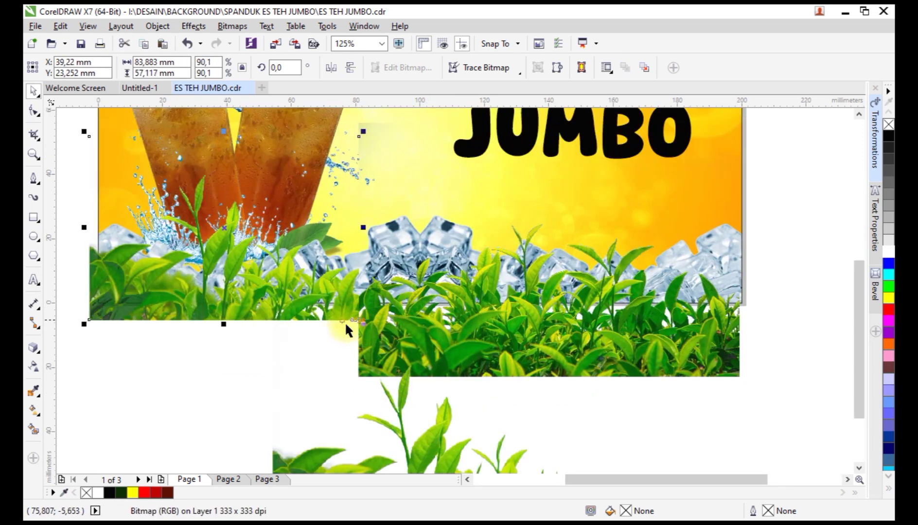
pyautogui.moveTo(362, 326); pyautogui.dragTo(390, 344)
pyautogui.moveTo(331, 310); pyautogui.dragTo(325, 303)
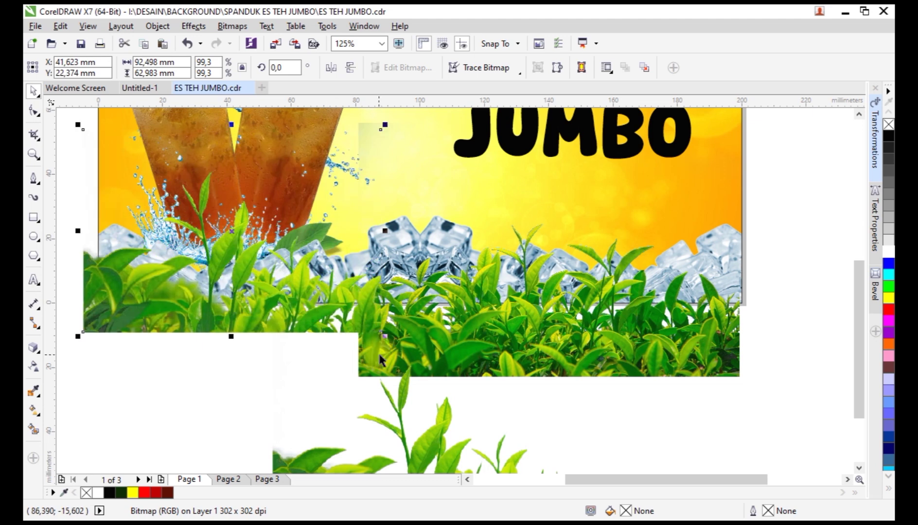
pyautogui.moveTo(384, 339); pyautogui.dragTo(375, 329)
pyautogui.scroll(-2, 367, 311)
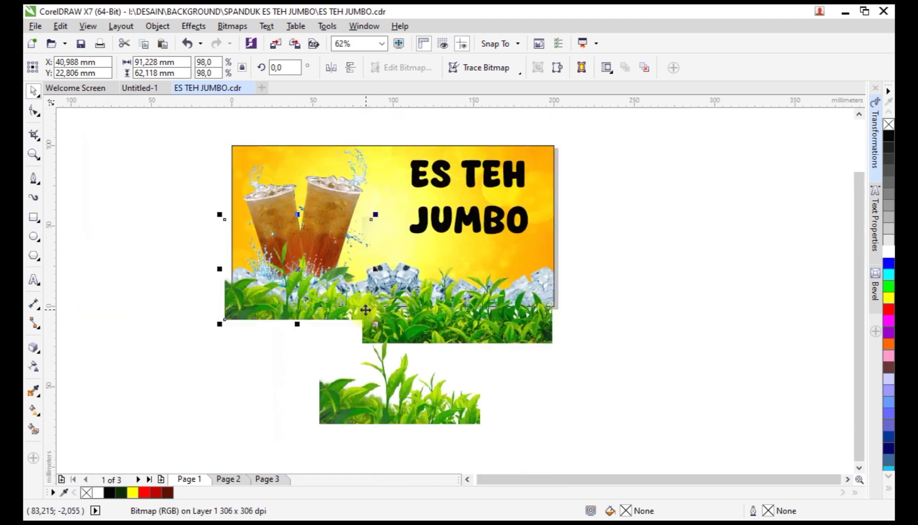
# Step: Place a copy of the dark tea bushes right of the banner and enlarge the original to about 124 × 83 mm
pyautogui.rightClick(430, 334)
pyautogui.click(338, 297)
pyautogui.click(459, 338)
pyautogui.click(556, 336)
pyautogui.moveTo(504, 329); pyautogui.dragTo(753, 388)
pyautogui.rightClick(753, 388)
pyautogui.click(531, 321)
pyautogui.moveTo(557, 350); pyautogui.dragTo(573, 356)
pyautogui.scroll(2, 540, 335)
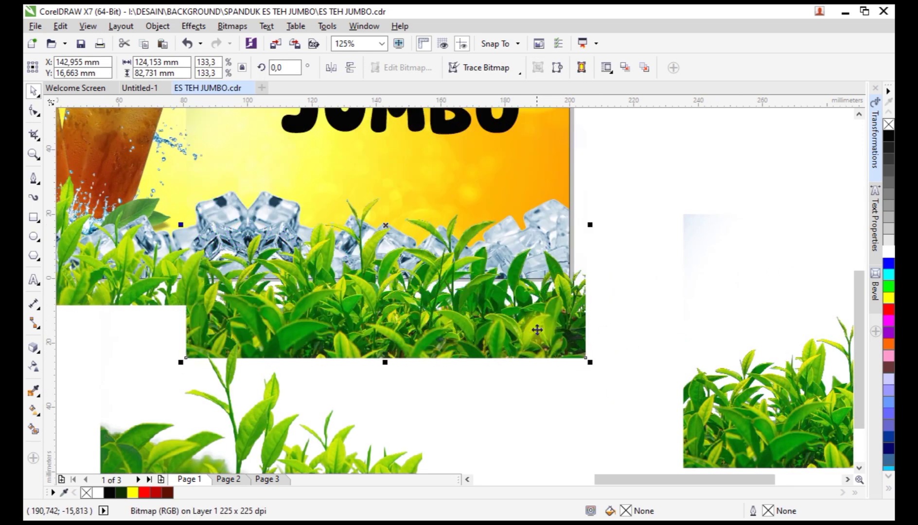
pyautogui.rightClick(537, 333)
pyautogui.click(552, 142)
pyautogui.click(554, 143)
pyautogui.click(448, 292)
pyautogui.click(249, 123)
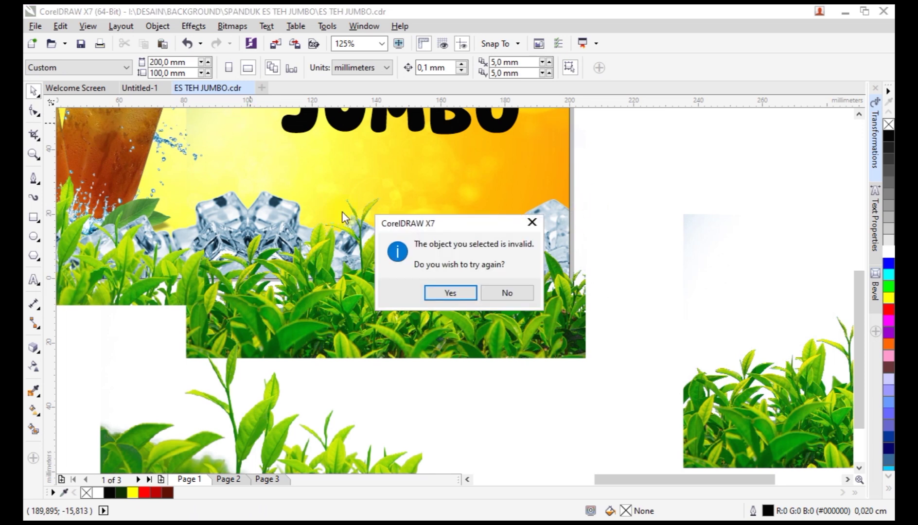
pyautogui.click(509, 293)
# Step: PowerClip the enlarged dark tea bushes inside the banner's background rectangle
pyautogui.scroll(-2, 529, 178)
pyautogui.rightClick(519, 327)
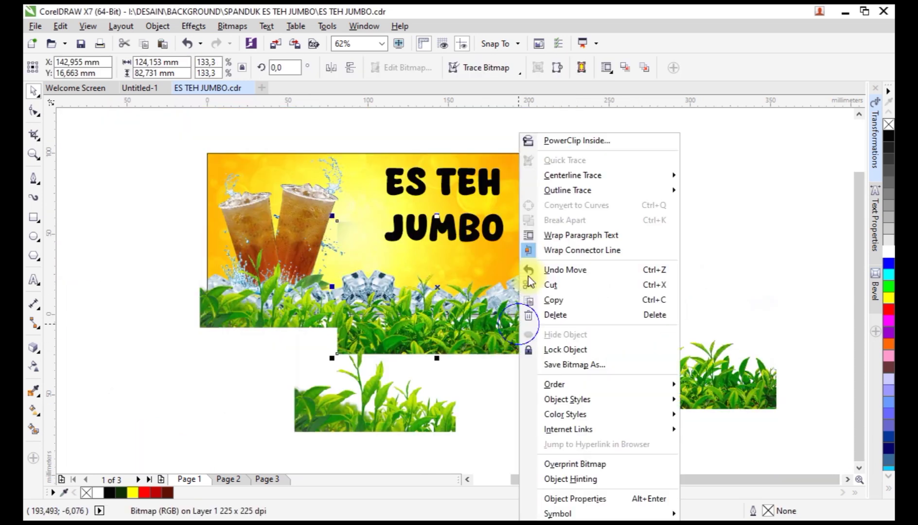
pyautogui.click(545, 140)
pyautogui.click(281, 311)
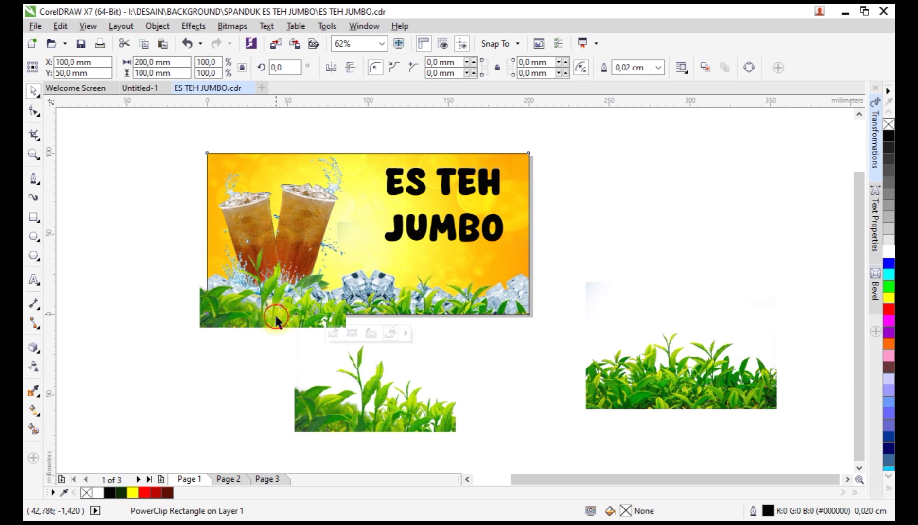
# Step: PowerClip the light tea leaves at the lower left inside the banner's background rectangle
pyautogui.click(256, 333)
pyautogui.click(323, 143)
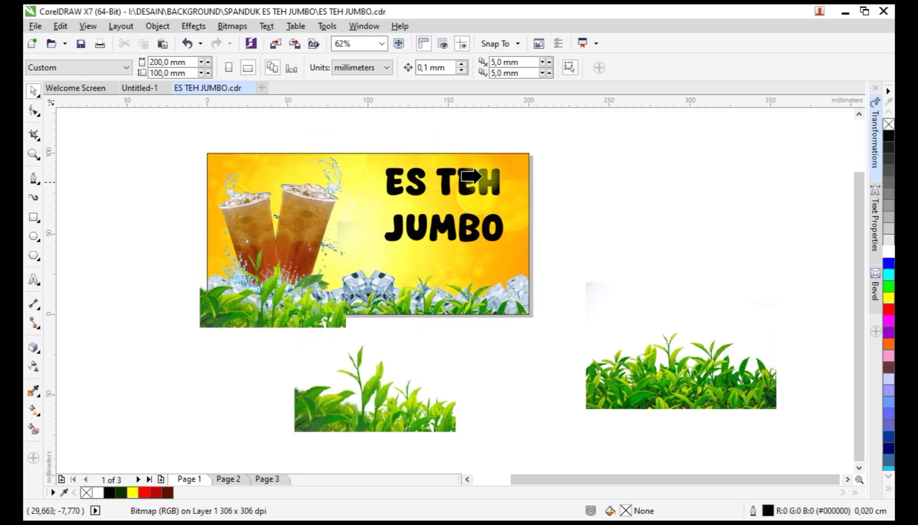
pyautogui.click(482, 179)
pyautogui.click(571, 190)
pyautogui.scroll(-1, 460, 214)
pyautogui.scroll(2, 449, 197)
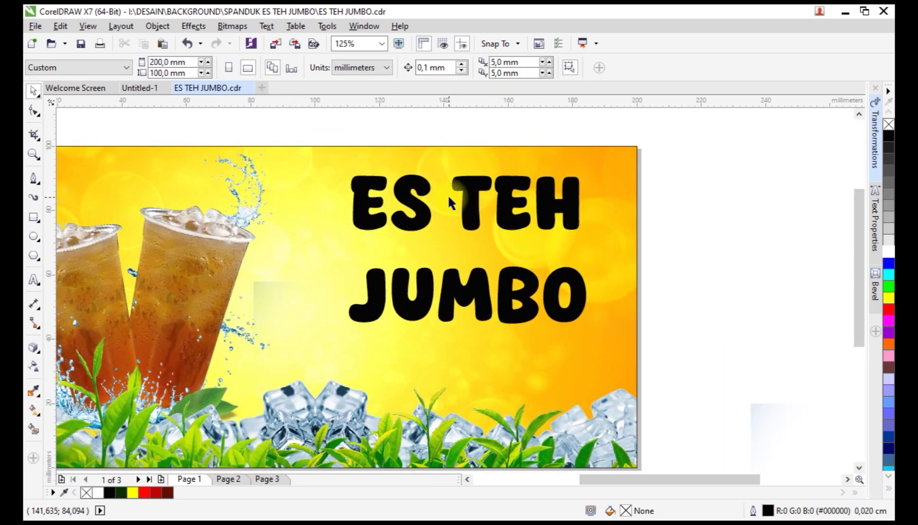
pyautogui.scroll(-2, 455, 209)
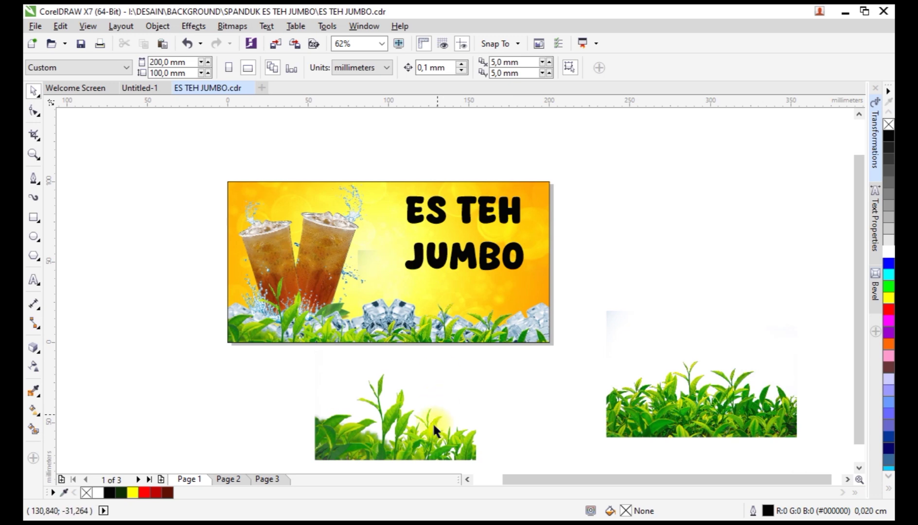
# Step: Shrink the spare light tea leaves to about 78 × 53 mm and move them to the banner's upper-right edge
pyautogui.moveTo(433, 423); pyautogui.dragTo(259, 324)
pyautogui.moveTo(206, 299); pyautogui.dragTo(615, 228)
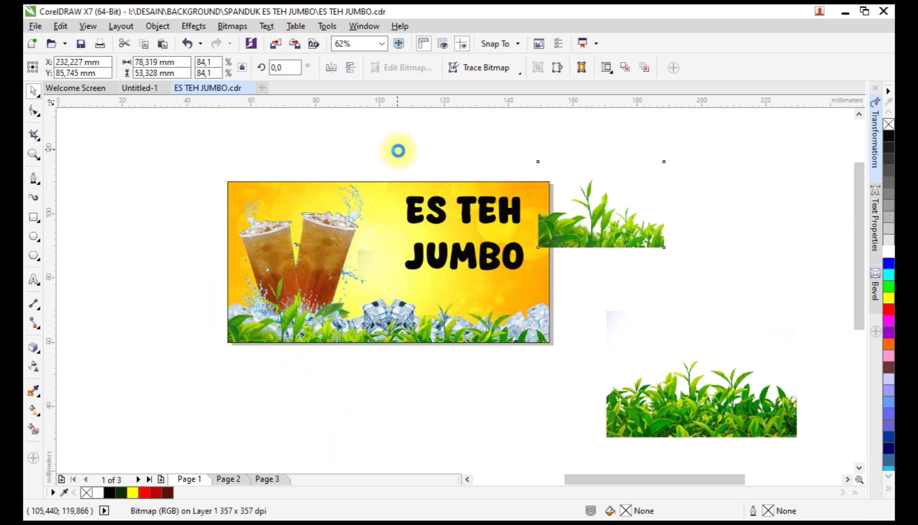
# Step: Tighten the line spacing of the "ES TEH JUMBO" heading and move the text slightly down
pyautogui.scroll(2, 398, 150)
pyautogui.click(513, 262)
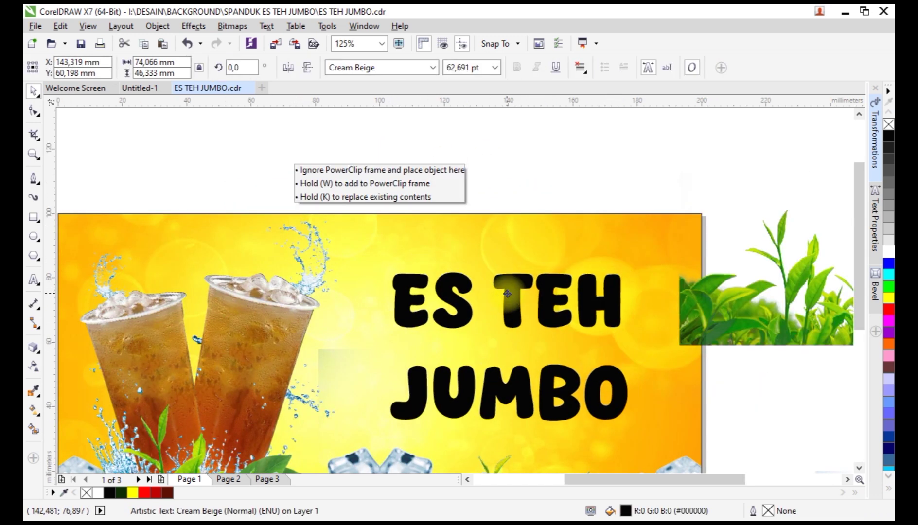
pyautogui.click(34, 113)
pyautogui.moveTo(387, 420); pyautogui.dragTo(387, 398)
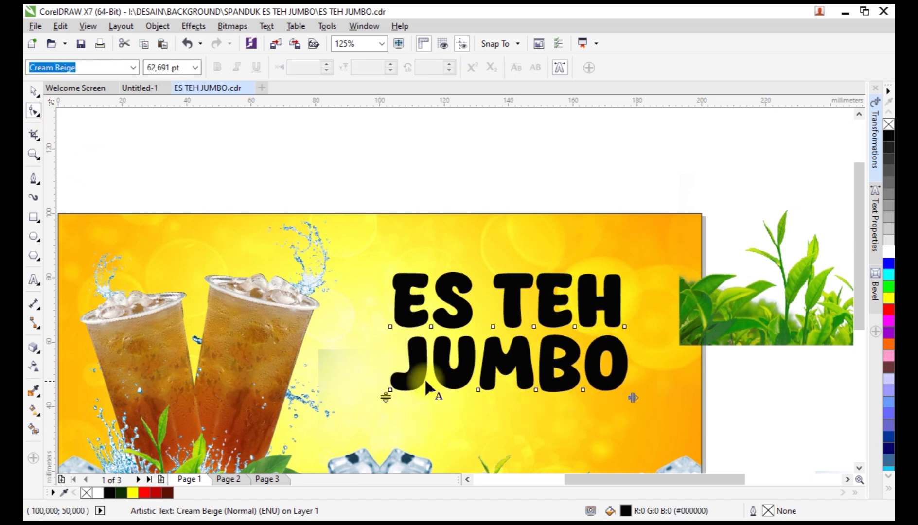
pyautogui.press('space')
pyautogui.moveTo(625, 371); pyautogui.dragTo(626, 389)
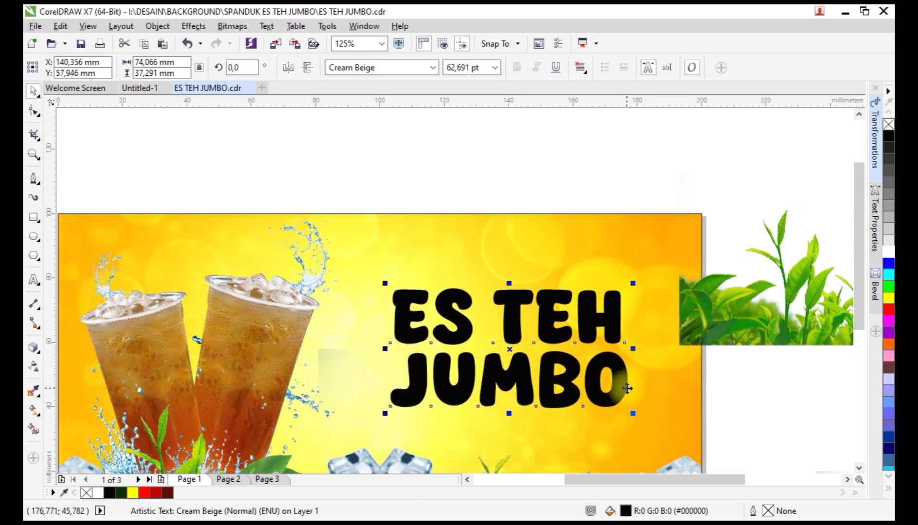
# Step: Rotate the heading counterclockwise by about 6.1° and break it apart into separate lines
pyautogui.click(627, 389)
pyautogui.moveTo(634, 287); pyautogui.dragTo(580, 242)
pyautogui.hotkey('ctrl', 'k')
# Step: Shrink "ES TEH", center it just above "JUMBO", and group the two lines
pyautogui.click(612, 309)
pyautogui.moveTo(571, 315)
pyautogui.mouseDown()
pyautogui.moveTo(570, 329)
pyautogui.moveTo(576, 305)
pyautogui.mouseUp()
pyautogui.keyDown('shift'); pyautogui.click(579, 374); pyautogui.keyUp('shift')
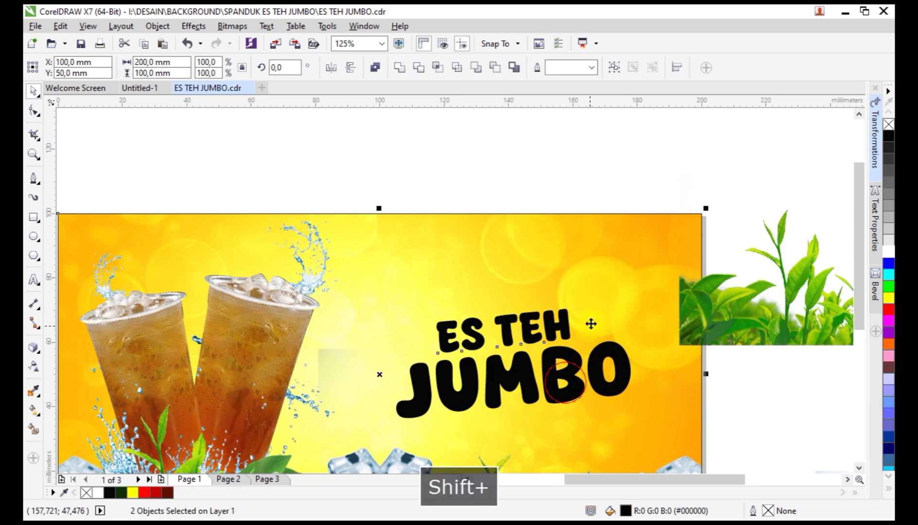
pyautogui.keyDown('shift'); pyautogui.click(554, 321); pyautogui.keyUp('shift')
pyautogui.keyDown('shift'); pyautogui.click(567, 321); pyautogui.keyUp('shift')
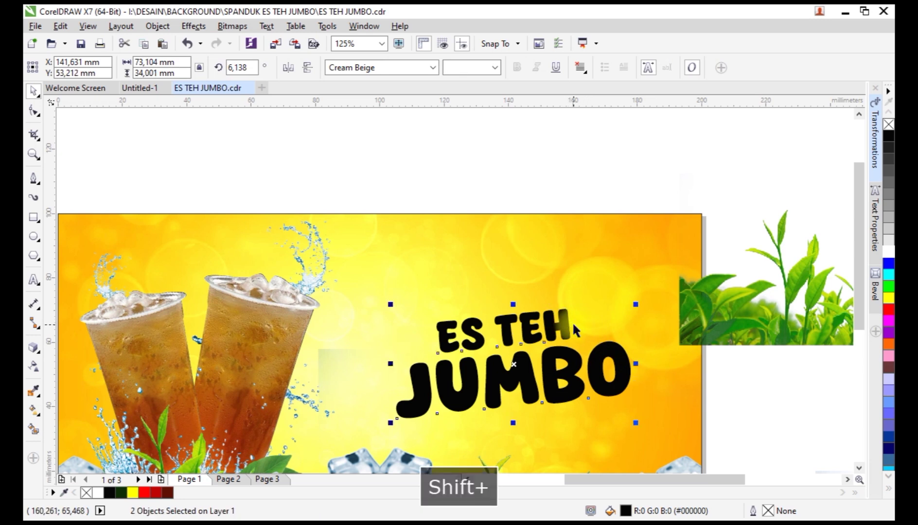
pyautogui.hotkey('ctrl', 'g')
# Step: Enlarge the grouped heading to about 105 mm wide, move it up, and tilt it slightly counterclockwise
pyautogui.moveTo(636, 305); pyautogui.dragTo(676, 285)
pyautogui.moveTo(601, 352); pyautogui.dragTo(595, 331)
pyautogui.click(595, 331)
pyautogui.moveTo(681, 259)
pyautogui.mouseDown()
pyautogui.moveTo(682, 269)
pyautogui.moveTo(666, 252)
pyautogui.mouseUp()
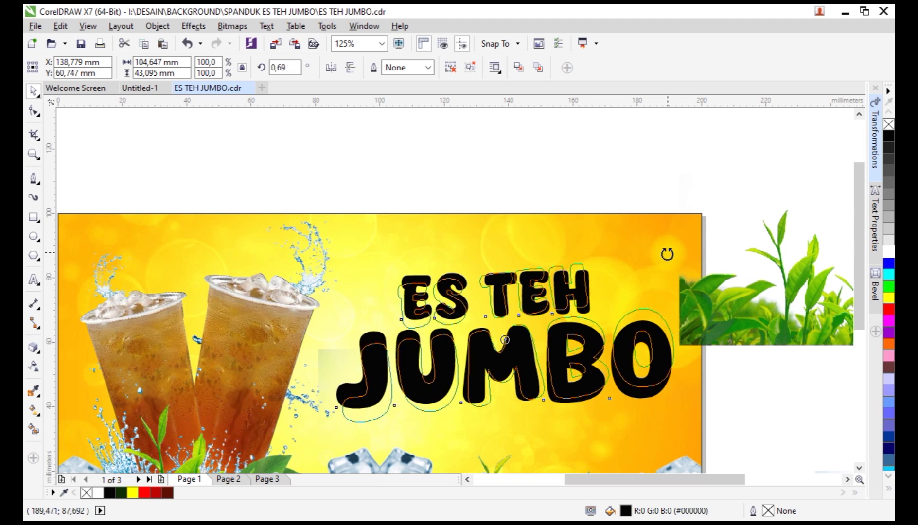
pyautogui.click(560, 180)
# Step: Move the spare light tea leaves clear of the banner's right edge and fine-tune the heading group's position
pyautogui.scroll(-2, 559, 180)
pyautogui.click(632, 254)
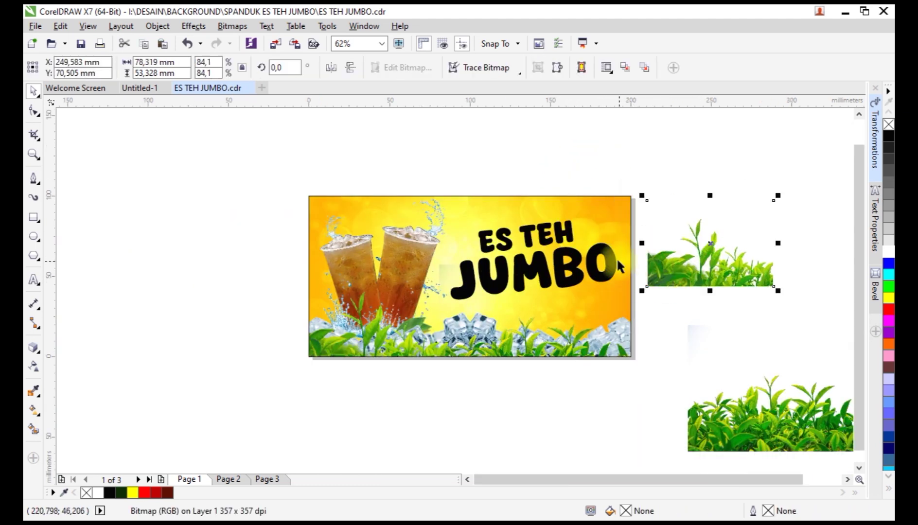
pyautogui.scroll(2, 617, 258)
pyautogui.moveTo(614, 257)
pyautogui.mouseDown()
pyautogui.moveTo(607, 252)
pyautogui.moveTo(611, 261)
pyautogui.mouseUp()
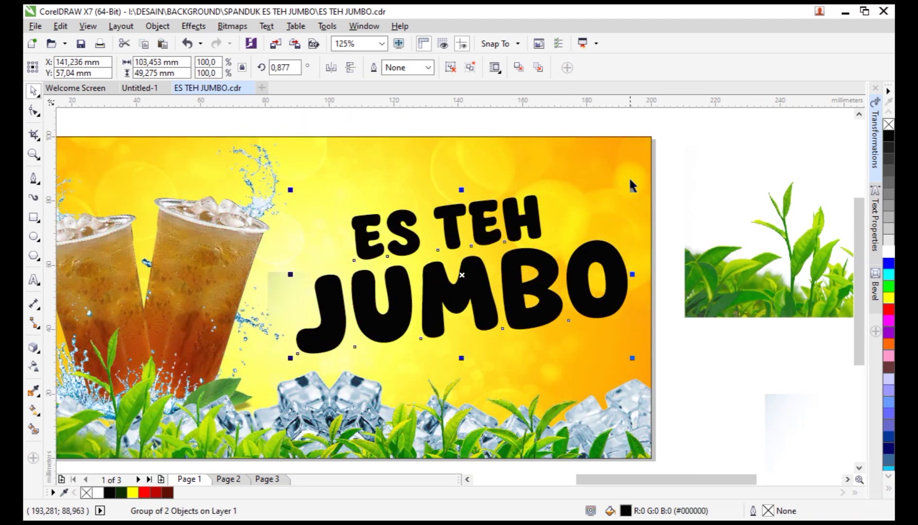
# Step: Reduce the heading group to about 102.8 mm wide and apply a linear gradient running upward from "JUMBO" to "ES TEH"
pyautogui.moveTo(635, 192); pyautogui.dragTo(632, 191)
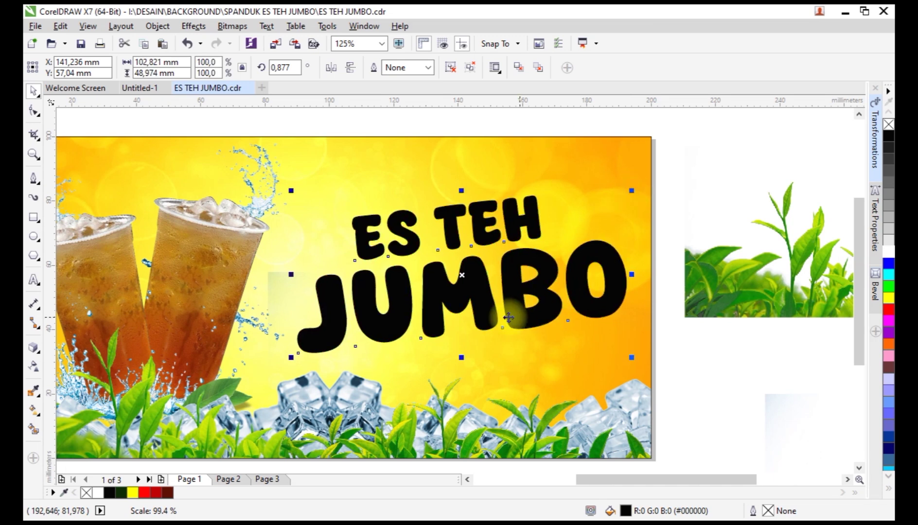
pyautogui.click(36, 411)
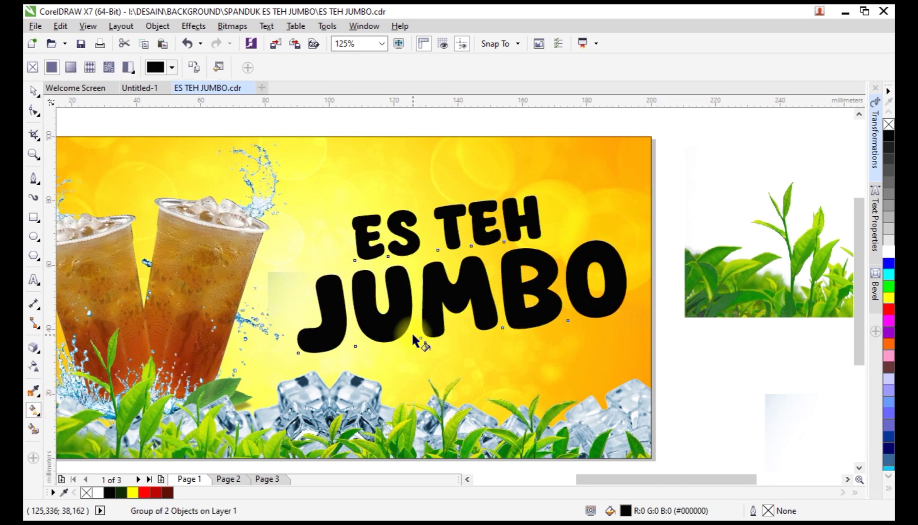
pyautogui.moveTo(478, 326); pyautogui.dragTo(455, 211)
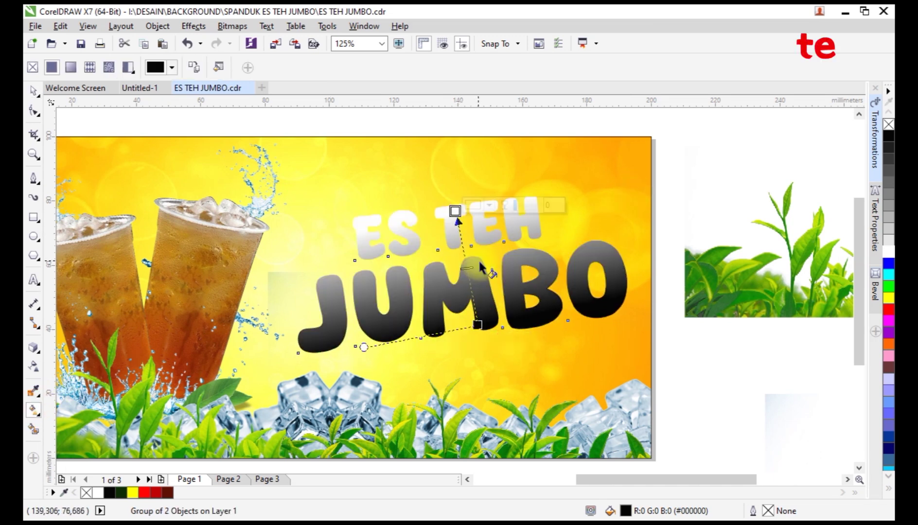
# Step: Set the upper color of the heading's gradient to bright green
pyautogui.click(490, 205)
pyautogui.click(517, 235)
pyautogui.click(510, 255)
pyautogui.click(511, 257)
pyautogui.click(509, 287)
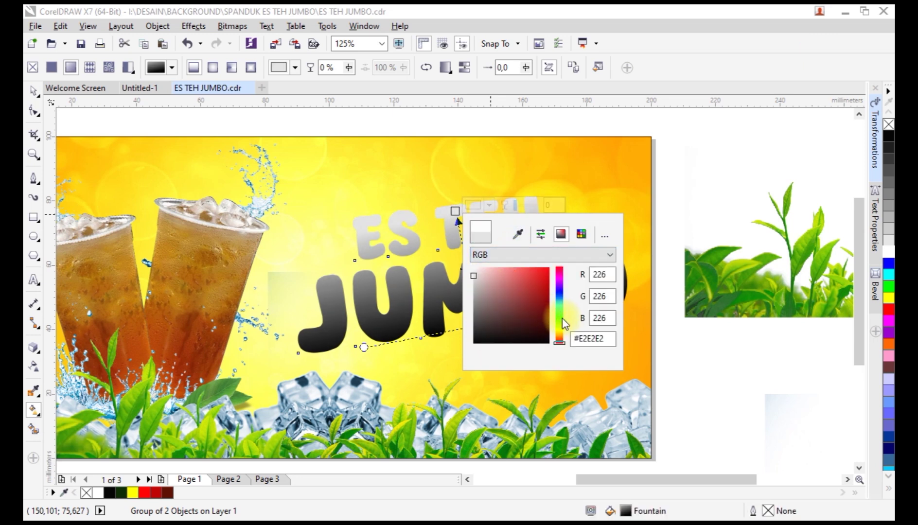
pyautogui.click(561, 323)
pyautogui.click(542, 291)
pyautogui.click(546, 280)
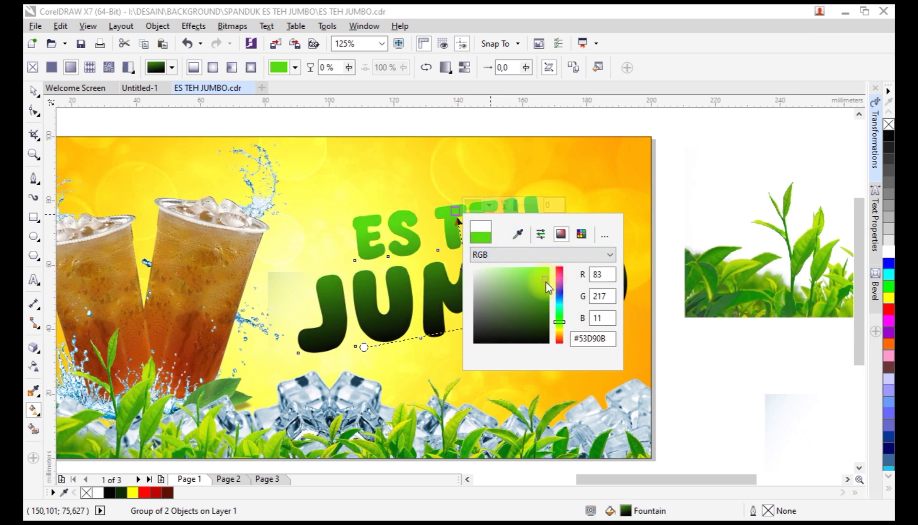
pyautogui.click(443, 288)
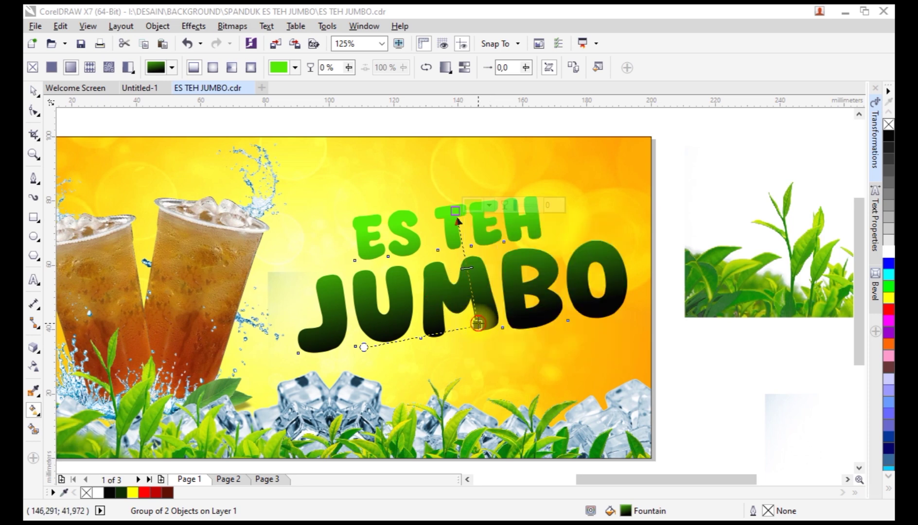
# Step: Set the lower color of the heading's gradient to dark green
pyautogui.click(478, 324)
pyautogui.click(492, 319)
pyautogui.click(583, 427)
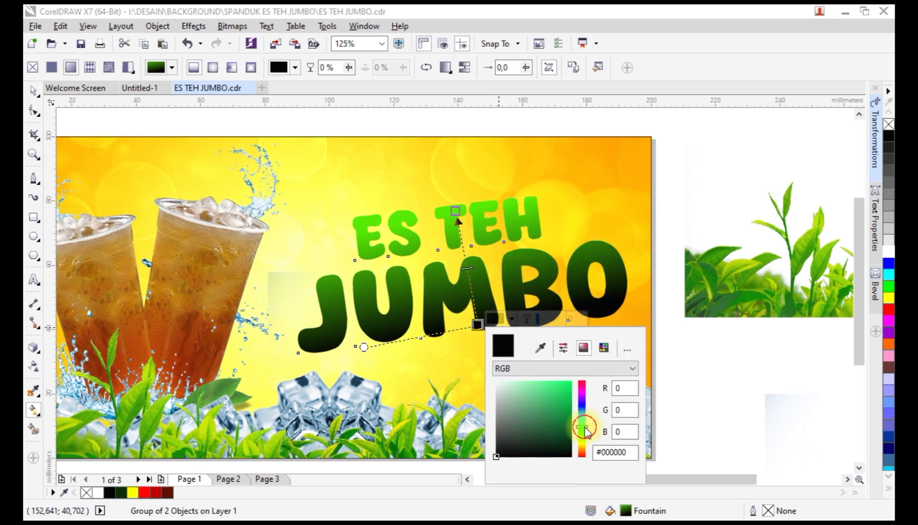
pyautogui.click(568, 433)
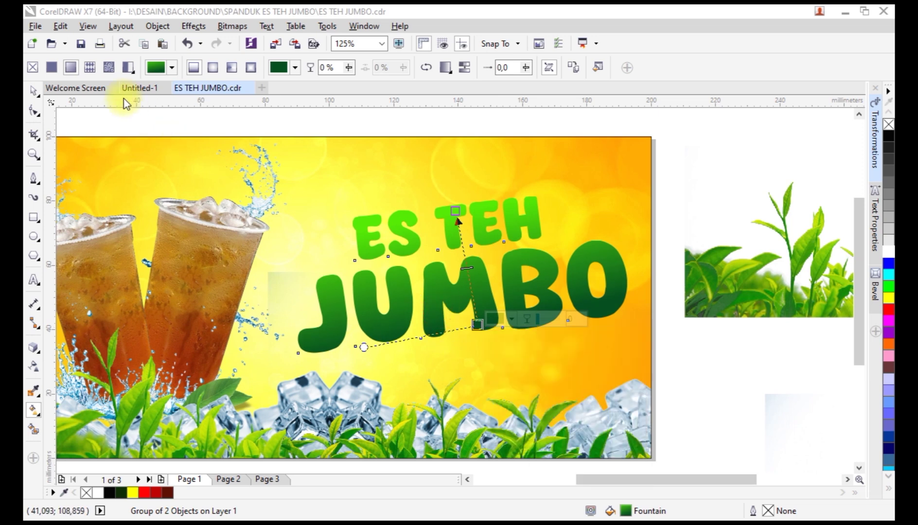
# Step: Ungroup the heading and shorten the gradient on "JUMBO" so it spans only the height of that word
pyautogui.click(33, 90)
pyautogui.click(450, 67)
pyautogui.click(523, 262)
pyautogui.click(396, 270)
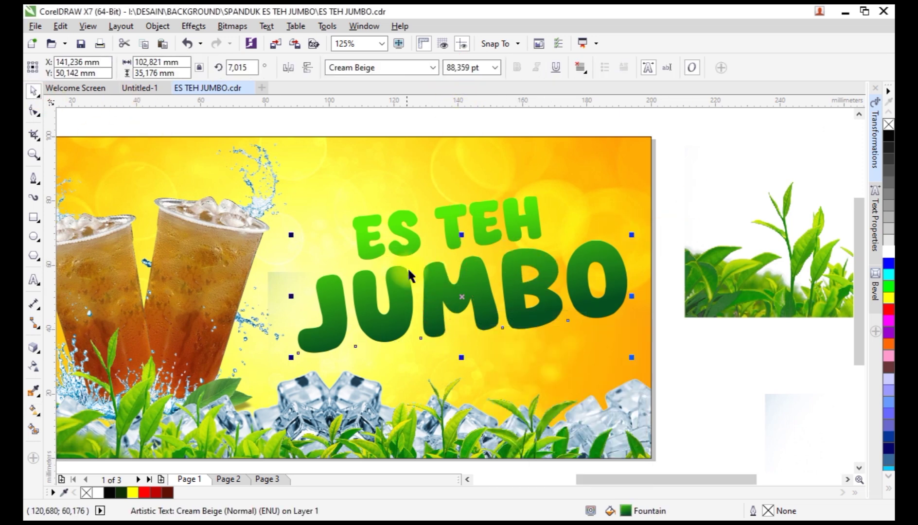
pyautogui.click(39, 412)
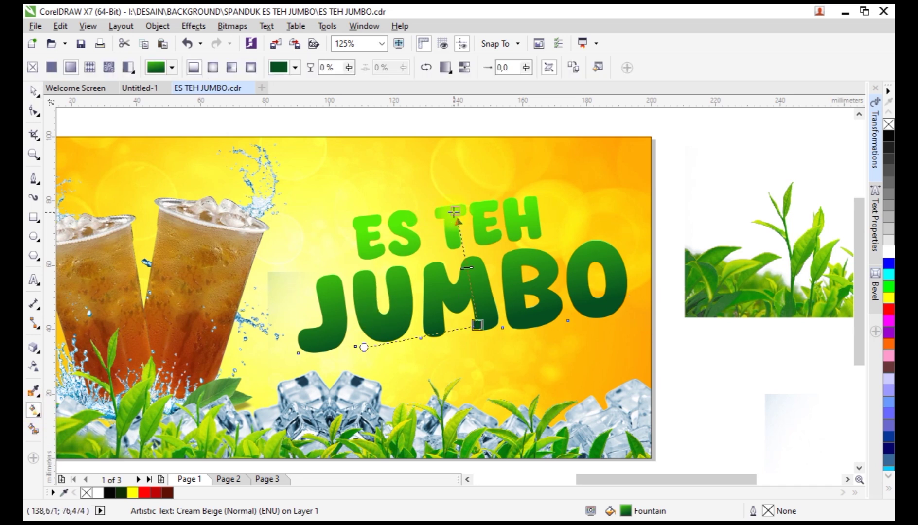
pyautogui.moveTo(466, 261); pyautogui.dragTo(462, 264)
pyautogui.click(477, 325)
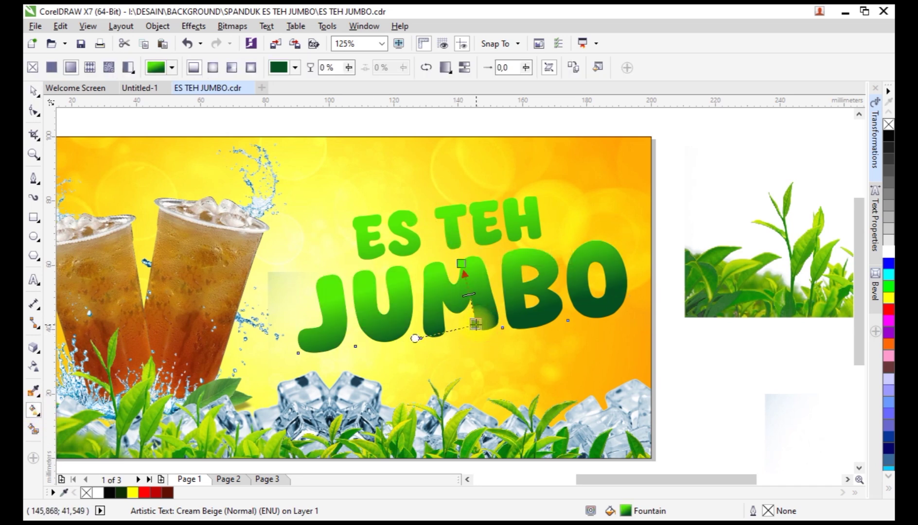
# Step: Shorten the gradient on "ES TEH" to the height of its letters and group both lines again
pyautogui.click(454, 207)
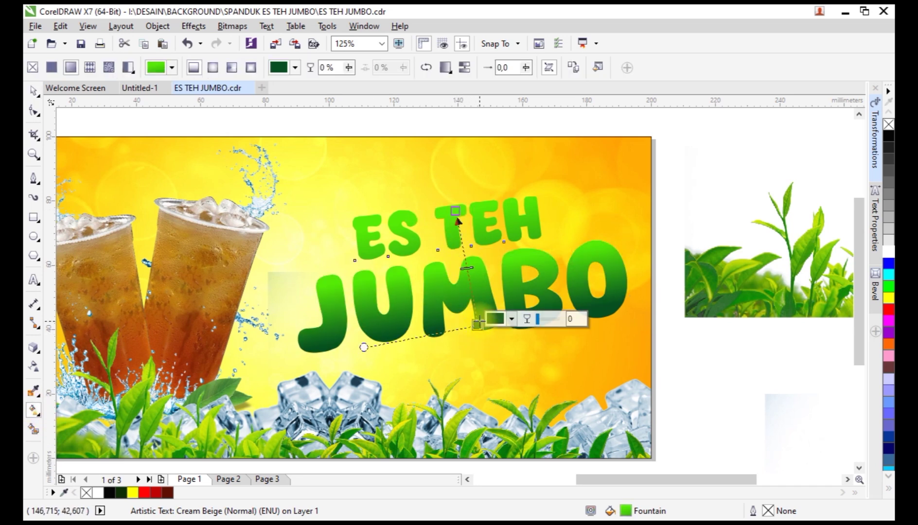
pyautogui.moveTo(479, 268); pyautogui.dragTo(459, 248)
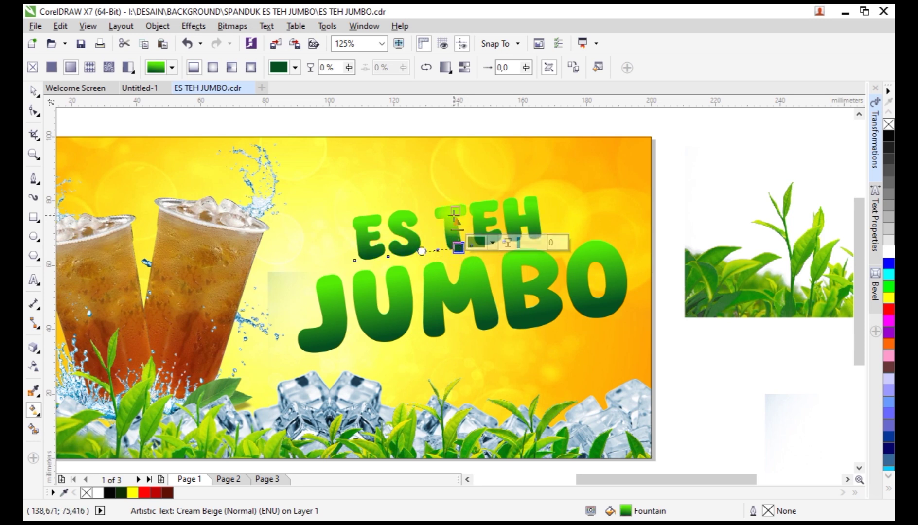
pyautogui.click(454, 211)
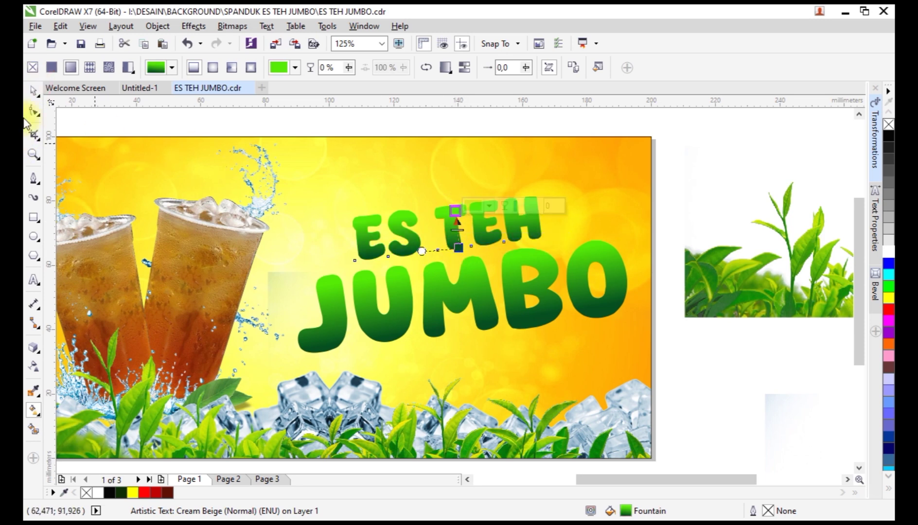
pyautogui.click(30, 92)
pyautogui.keyDown('shift'); pyautogui.click(480, 287); pyautogui.keyUp('shift')
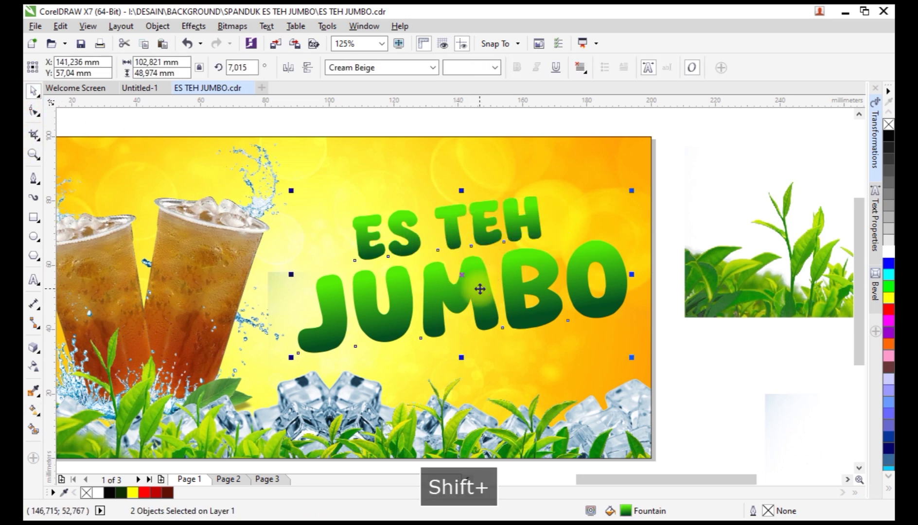
pyautogui.hotkey('ctrl', 'g')
# Step: Add a wide one-step outer contour around the grouped heading and break it apart from the text
pyautogui.click(32, 348)
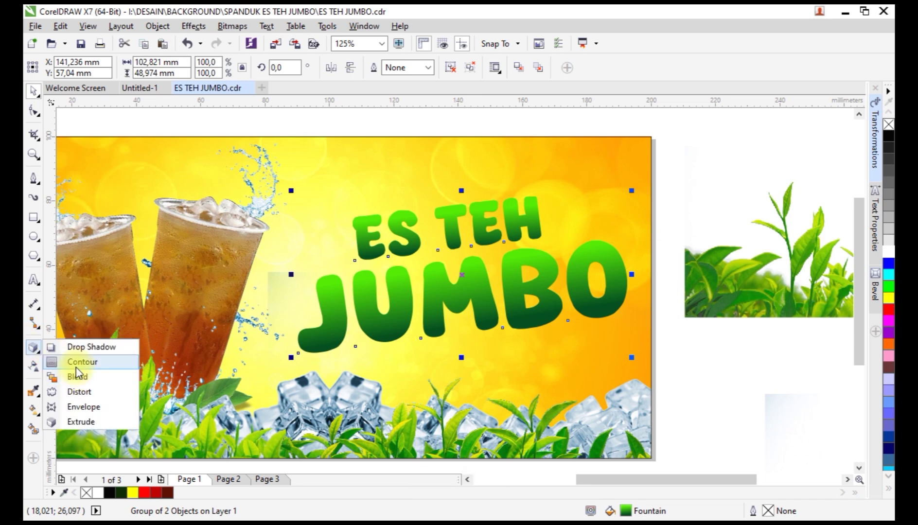
pyautogui.click(81, 362)
pyautogui.scroll(4, 535, 200)
pyautogui.scroll(-2, 506, 229)
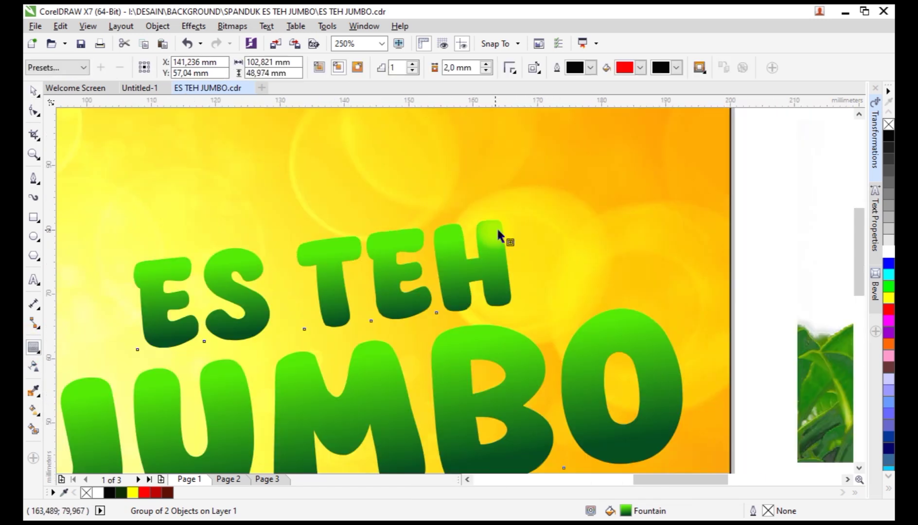
pyautogui.moveTo(509, 210)
pyautogui.mouseDown()
pyautogui.moveTo(518, 193)
pyautogui.moveTo(506, 207)
pyautogui.mouseUp()
pyautogui.rightClick(506, 206)
pyautogui.click(533, 228)
pyautogui.press('space')
# Step: Fill the wide contour shape behind the heading with white
pyautogui.click(543, 205)
pyautogui.click(518, 211)
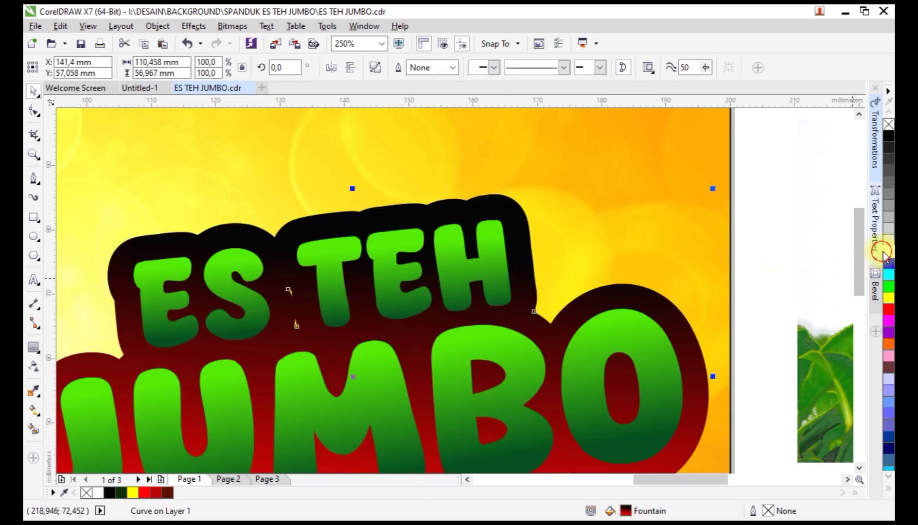
pyautogui.click(889, 252)
pyautogui.click(811, 239)
pyautogui.scroll(-1, 655, 224)
pyautogui.scroll(1, 596, 226)
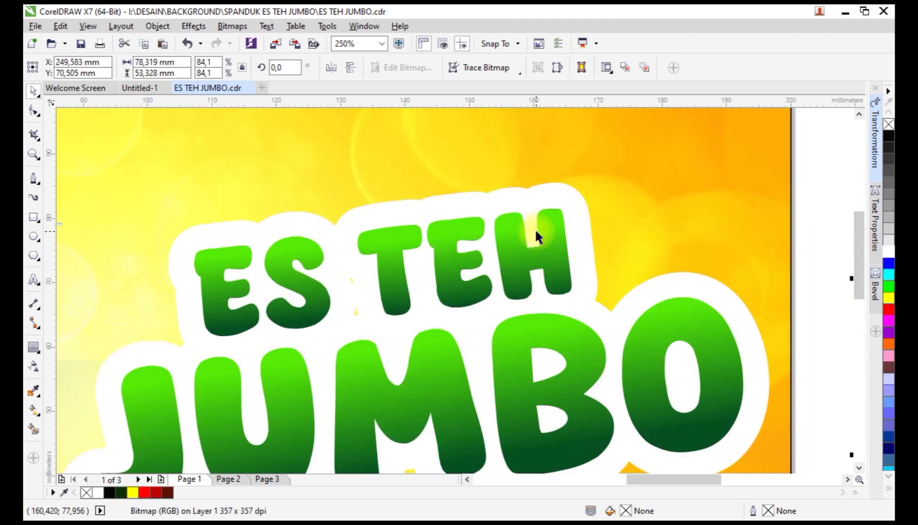
# Step: Add a thin outer contour of about 1.191 mm around the green heading letters and break it apart
pyautogui.click(562, 214)
pyautogui.scroll(1, 562, 214)
pyautogui.press('space')
pyautogui.moveTo(552, 216); pyautogui.dragTo(574, 188)
pyautogui.rightClick(562, 196)
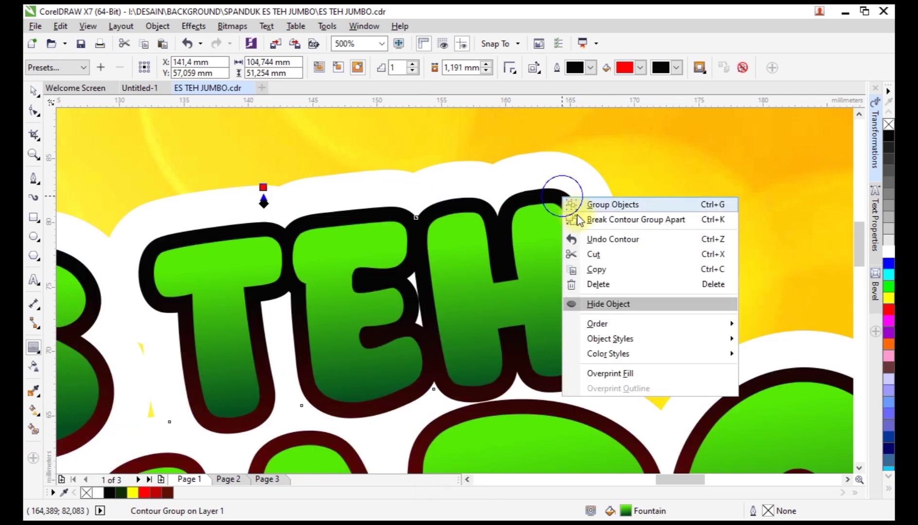
pyautogui.click(585, 221)
pyautogui.press('space')
pyautogui.scroll(-4, 557, 236)
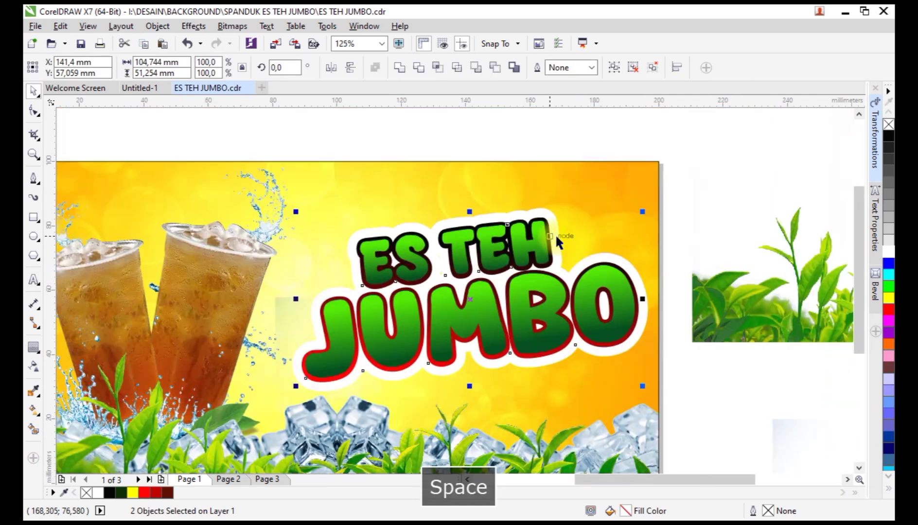
pyautogui.click(699, 248)
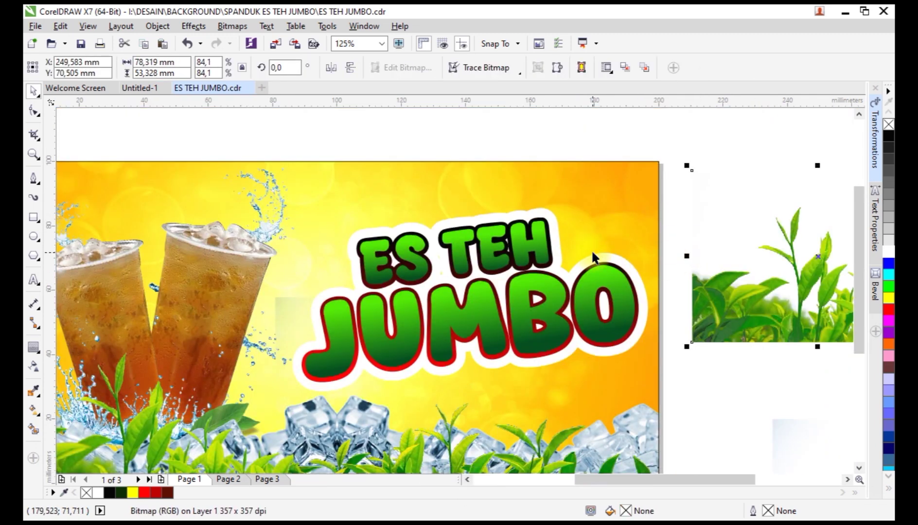
# Step: Fill the thin contour shape around the letters with uniform dark green #032400
pyautogui.click(550, 231)
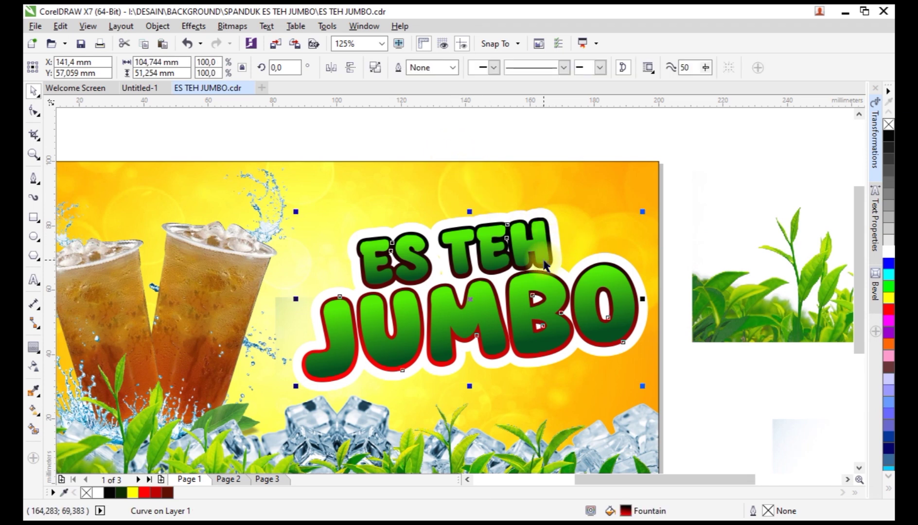
pyautogui.press('F11')
pyautogui.click(438, 174)
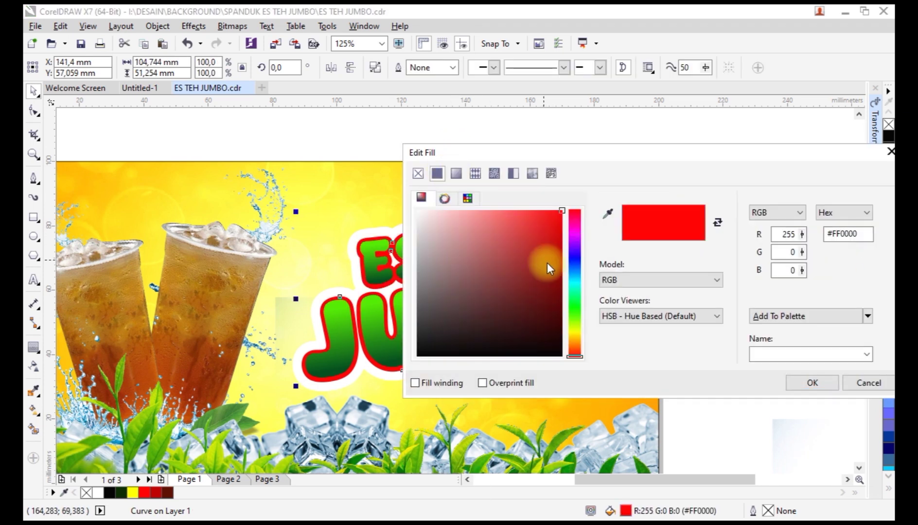
pyautogui.moveTo(581, 317)
pyautogui.mouseDown()
pyautogui.moveTo(557, 307)
pyautogui.moveTo(562, 335)
pyautogui.mouseUp()
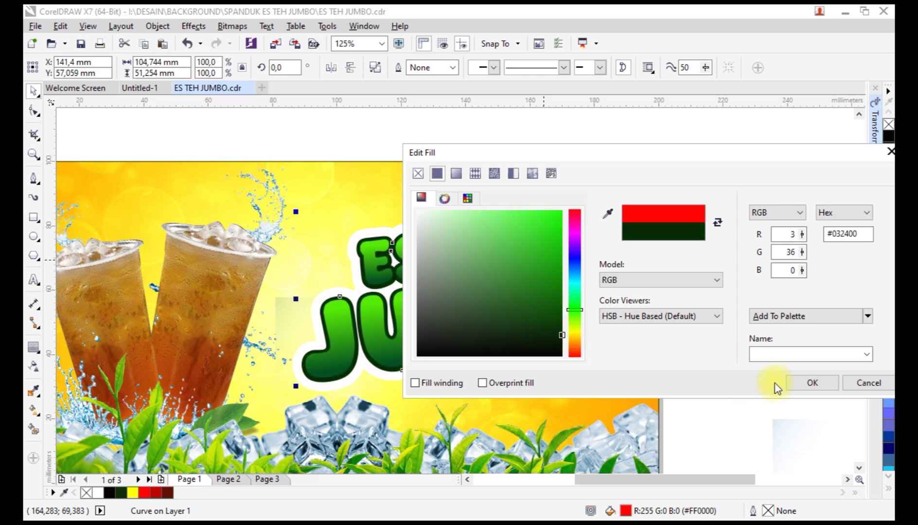
pyautogui.click(789, 382)
pyautogui.click(723, 389)
# Step: Nudge the dark green outline shape slightly downward behind the heading letters
pyautogui.scroll(2, 521, 244)
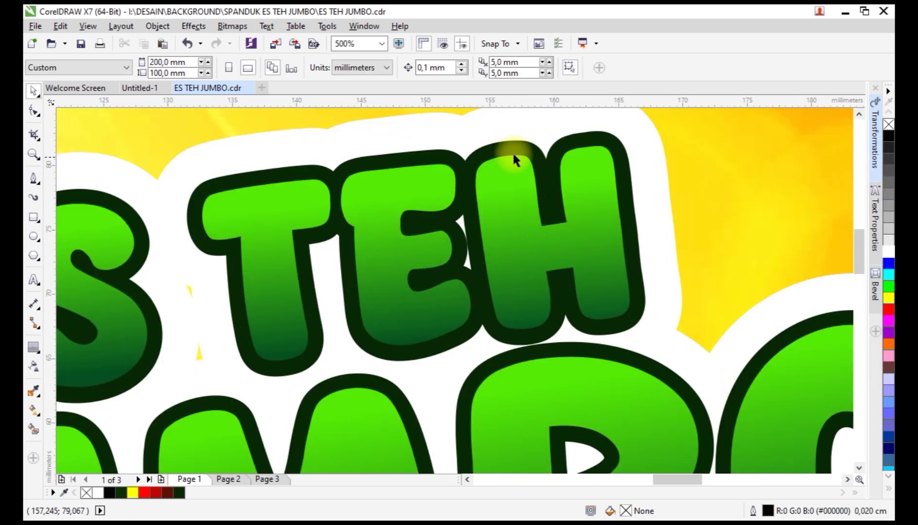
pyautogui.click(480, 168)
pyautogui.scroll(-3, 479, 167)
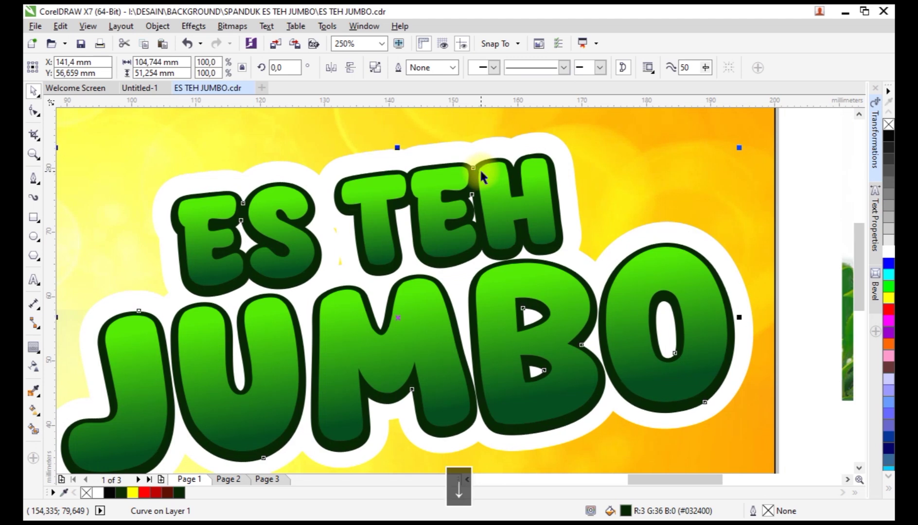
pyautogui.scroll(-3, 485, 173)
pyautogui.click(656, 191)
pyautogui.scroll(3, 461, 174)
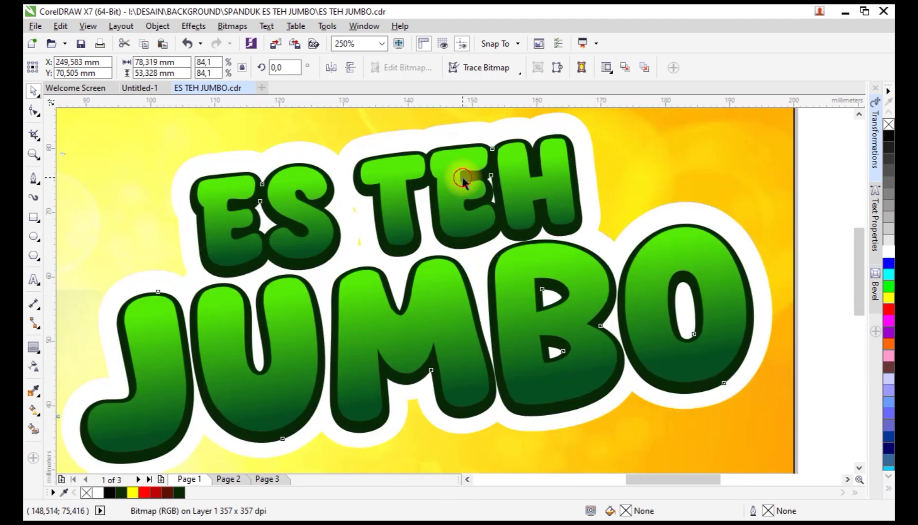
# Step: Add an inward contour of about 0.317 mm to the green heading letters and break it apart
pyautogui.click(461, 174)
pyautogui.click(34, 348)
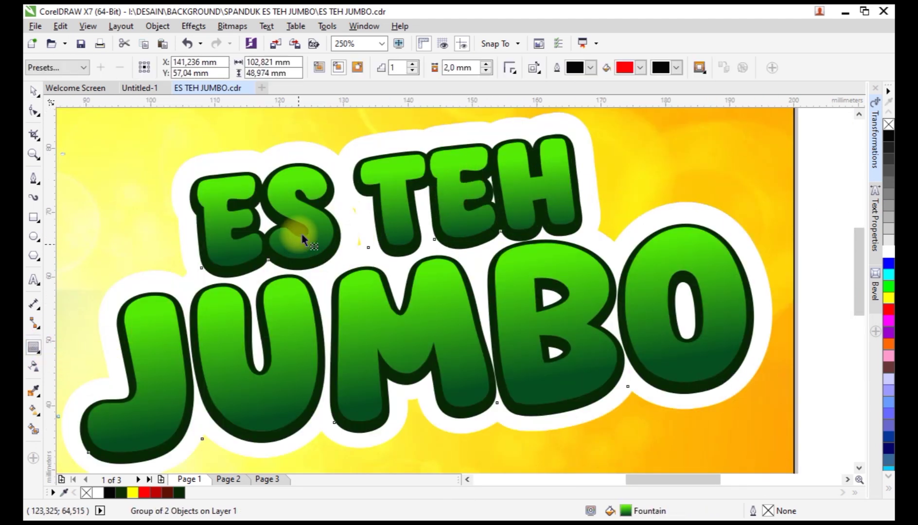
pyautogui.scroll(3, 320, 179)
pyautogui.moveTo(303, 185); pyautogui.dragTo(326, 120)
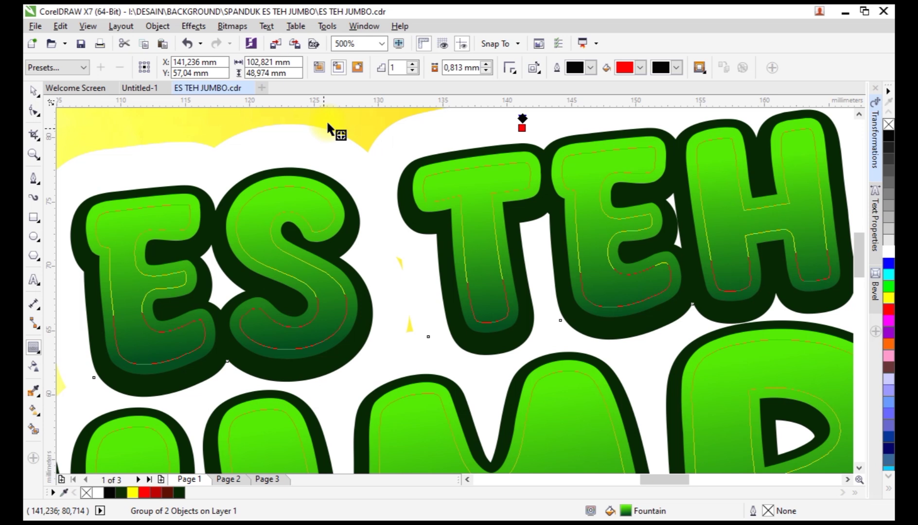
pyautogui.scroll(-1, 494, 164)
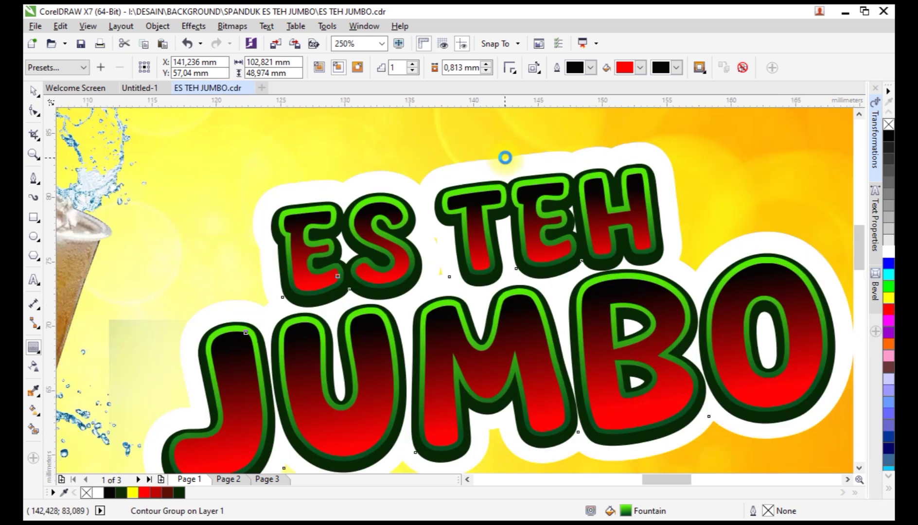
pyautogui.scroll(2, 493, 178)
pyautogui.moveTo(473, 215); pyautogui.dragTo(478, 204)
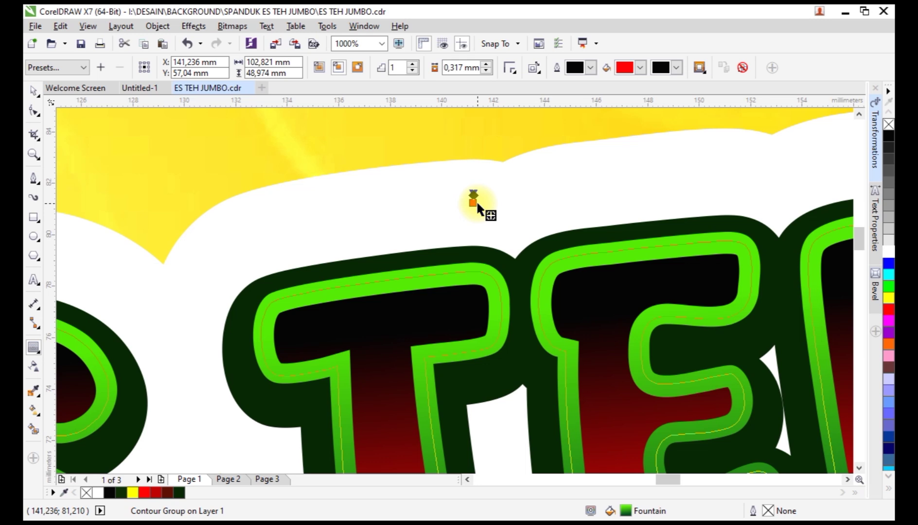
pyautogui.rightClick(464, 289)
pyautogui.click(516, 312)
pyautogui.press('space')
pyautogui.click(471, 143)
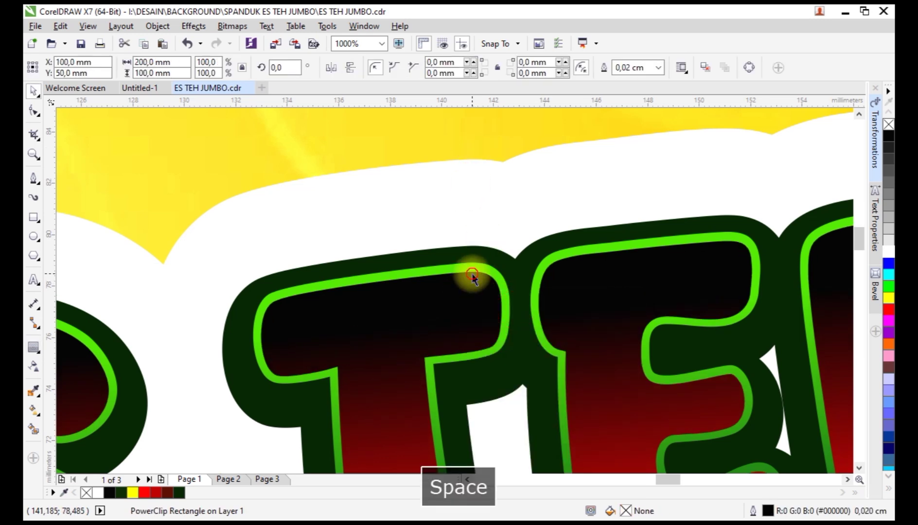
# Step: Duplicate the inner contour shapes slightly lower and cut the overlap away, leaving thin highlight slivers along the letters' upper edges
pyautogui.click(472, 273)
pyautogui.scroll(1, 461, 294)
pyautogui.scroll(-1, 486, 235)
pyautogui.moveTo(482, 286); pyautogui.dragTo(496, 297)
pyautogui.hotkey('ctrl', 'z')
pyautogui.moveTo(444, 276); pyautogui.dragTo(471, 258)
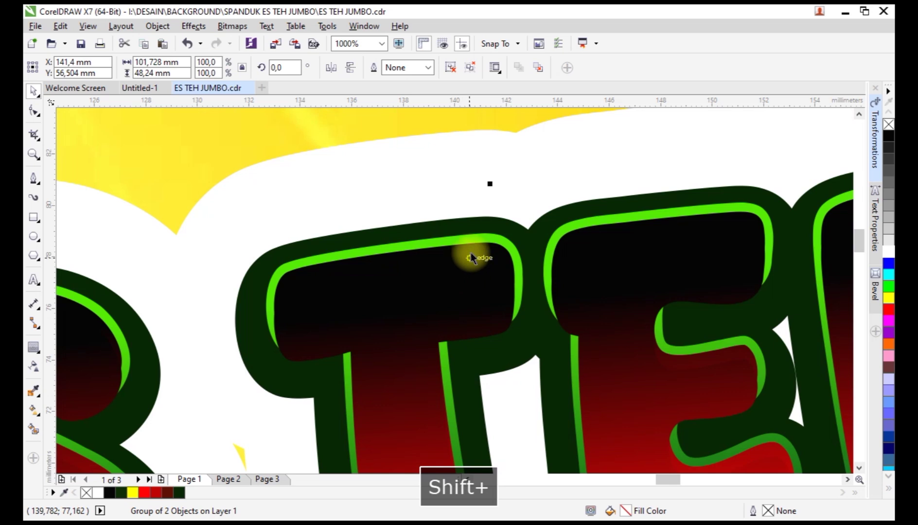
pyautogui.keyDown('shift'); pyautogui.click(478, 247); pyautogui.keyUp('shift')
pyautogui.click(495, 71)
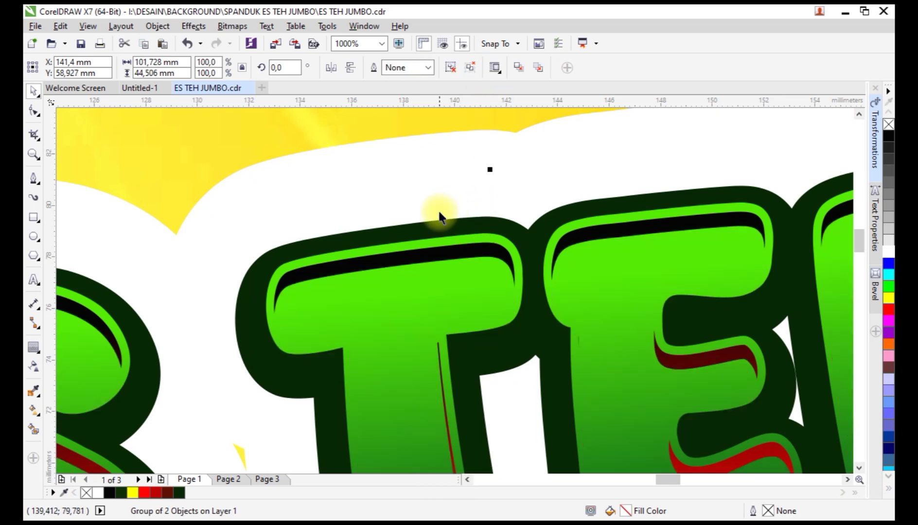
# Step: Fill the thin highlight slivers on the heading letters with white and deselect them
pyautogui.scroll(-1, 440, 211)
pyautogui.click(447, 162)
pyautogui.click(446, 163)
pyautogui.click(462, 234)
pyautogui.click(473, 171)
pyautogui.click(463, 236)
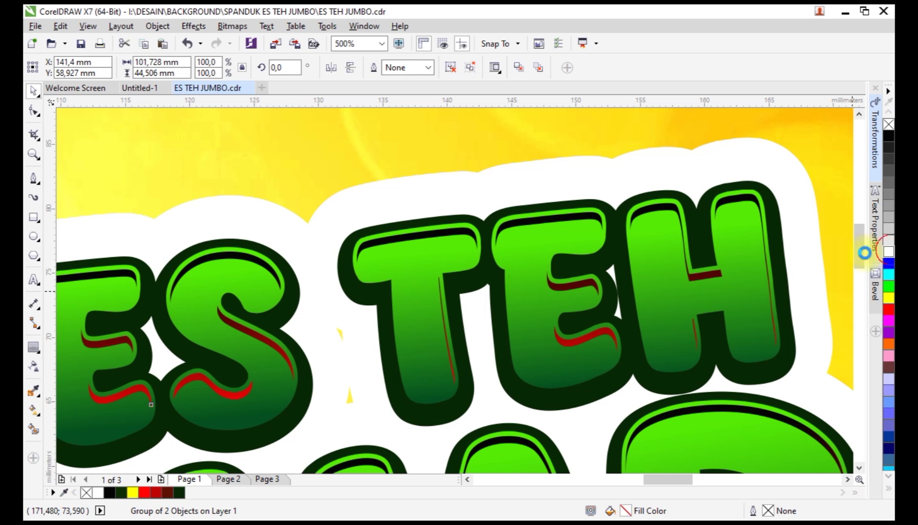
pyautogui.scroll(-6, 464, 188)
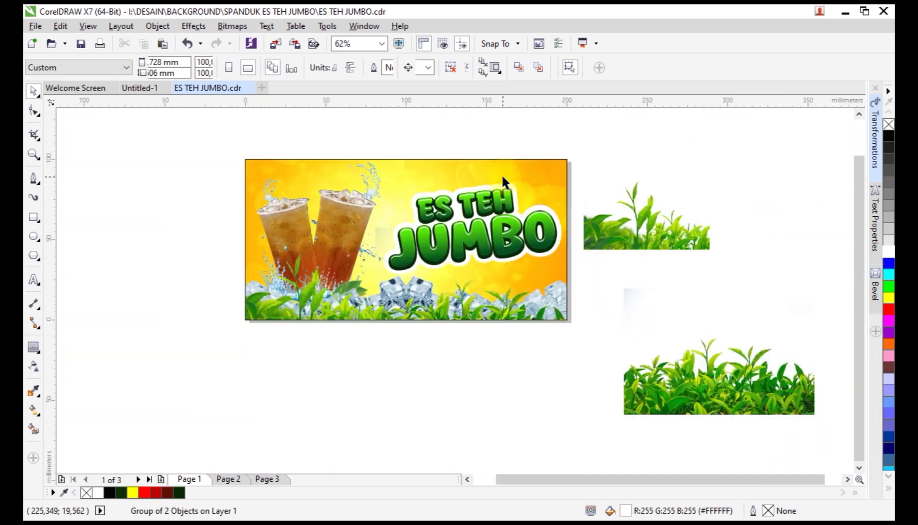
pyautogui.press('Escape')
# Step: Select all parts of the heading, scale them to 95% and rotate them slightly clockwise to about 358.1°
pyautogui.scroll(4, 632, 198)
pyautogui.scroll(-1, 645, 196)
pyautogui.moveTo(428, 322); pyautogui.dragTo(279, 410)
pyautogui.moveTo(662, 190); pyautogui.dragTo(656, 200)
pyautogui.click(704, 178)
pyautogui.moveTo(697, 170); pyautogui.dragTo(303, 372)
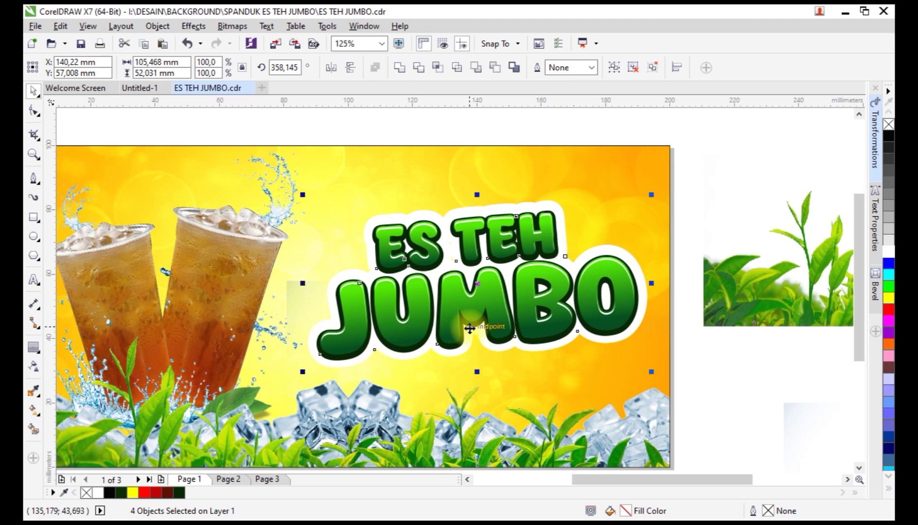
# Step: Apply a drop shadow with the Small Glow preset to the white outline shape behind the heading
pyautogui.click(697, 250)
pyautogui.click(608, 246)
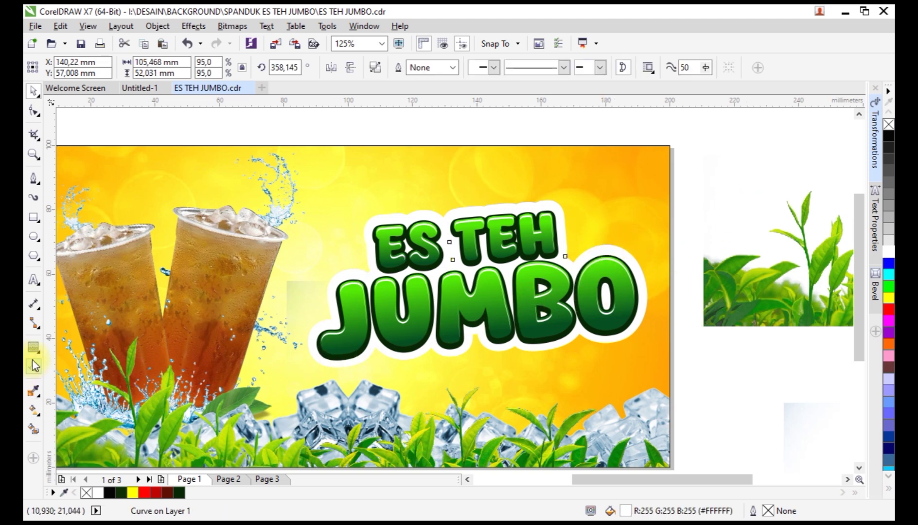
pyautogui.click(61, 342)
pyautogui.click(72, 68)
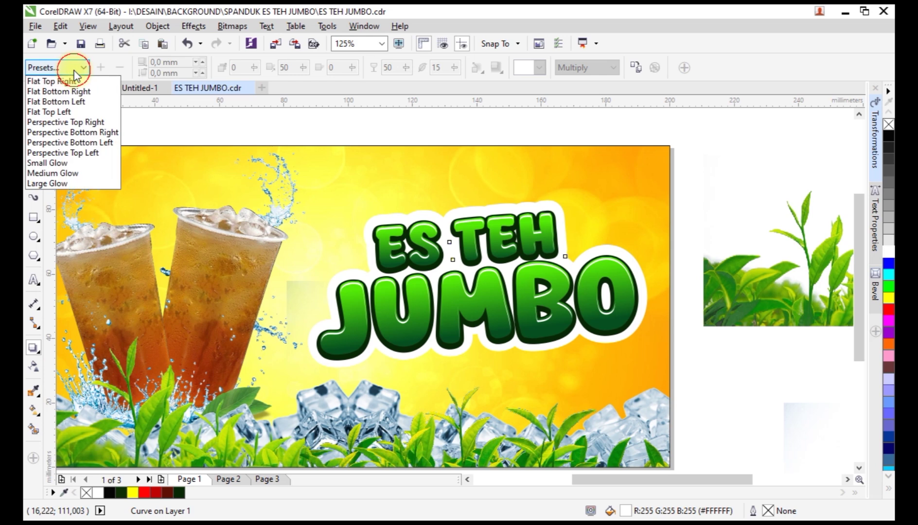
pyautogui.click(73, 163)
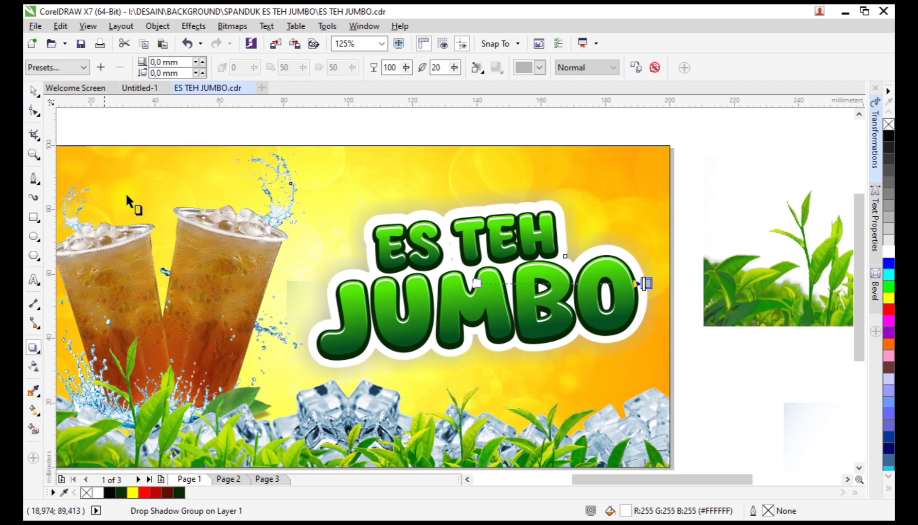
# Step: Set the drop shadow's colour to black, its feathering to 14 and its opacity to 71
pyautogui.click(539, 68)
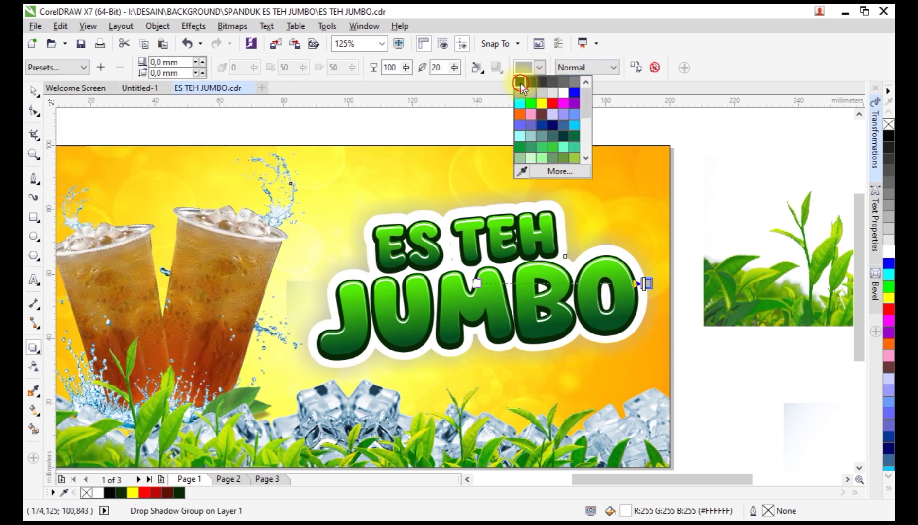
pyautogui.click(521, 83)
pyautogui.click(452, 72)
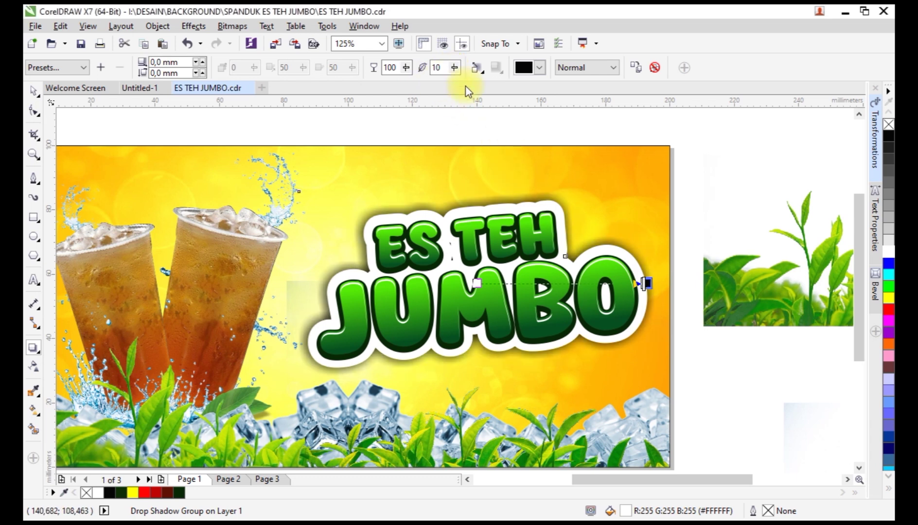
pyautogui.click(457, 70)
pyautogui.moveTo(462, 74); pyautogui.dragTo(401, 70)
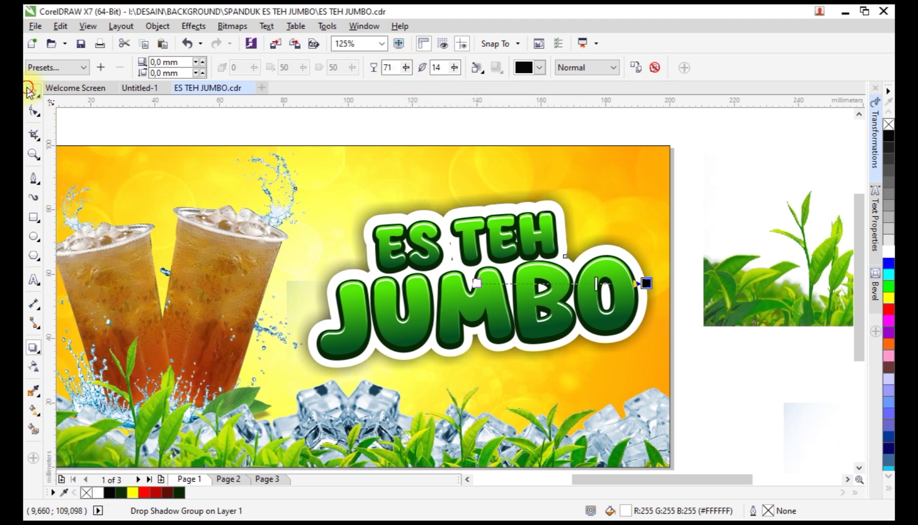
# Step: Select all the heading parts together with their shadow and group them
pyautogui.scroll(-2, 486, 211)
pyautogui.press('space')
pyautogui.moveTo(606, 159); pyautogui.dragTo(371, 311)
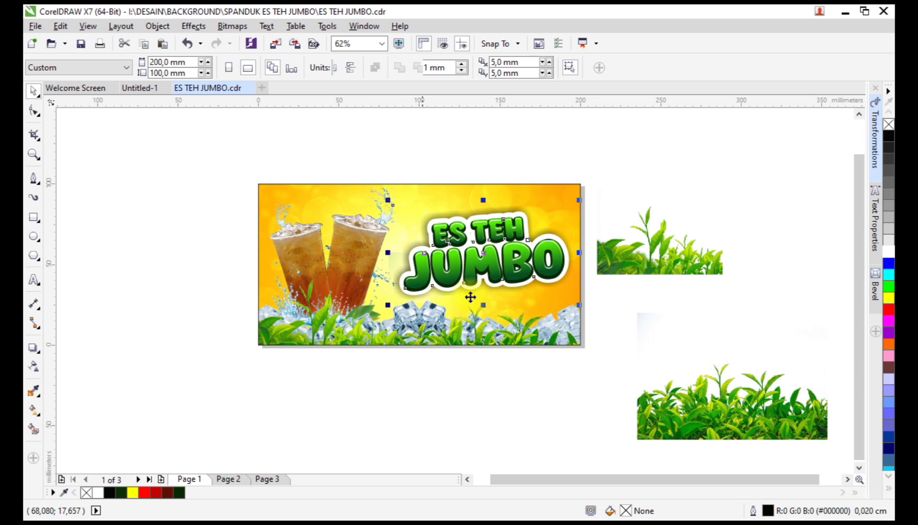
pyautogui.hotkey('ctrl', 'g')
# Step: Examine the two tea-leaf images beside the page up close for a sprig suitable for cutting out
pyautogui.scroll(1, 599, 241)
pyautogui.click(717, 240)
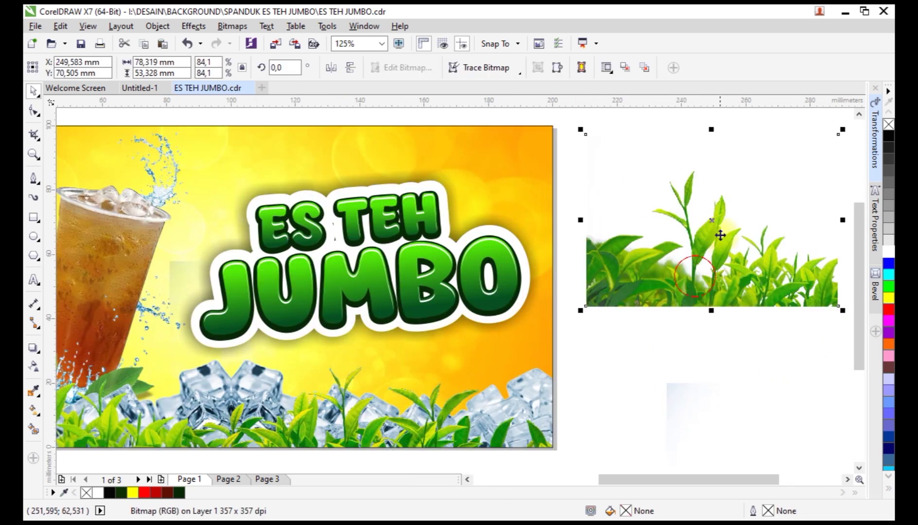
pyautogui.scroll(1, 725, 210)
pyautogui.scroll(-3, 535, 207)
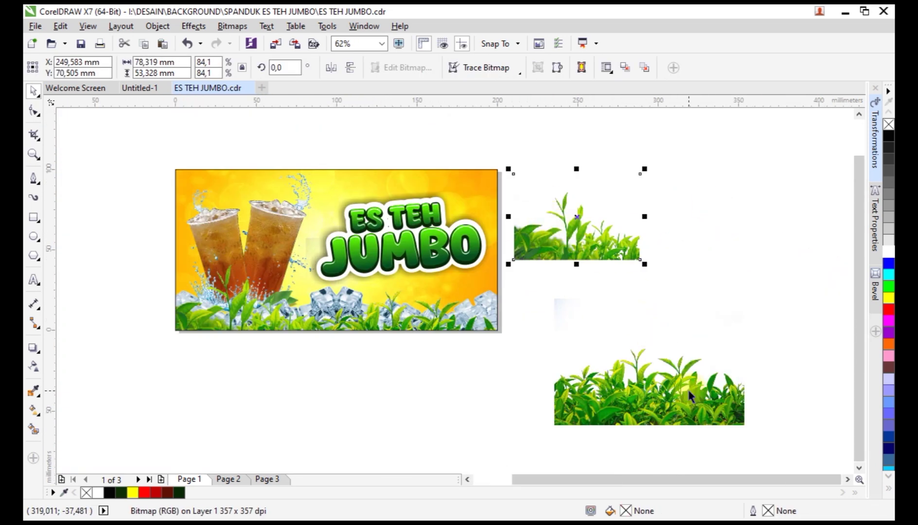
pyautogui.scroll(1, 681, 389)
pyautogui.scroll(1, 621, 352)
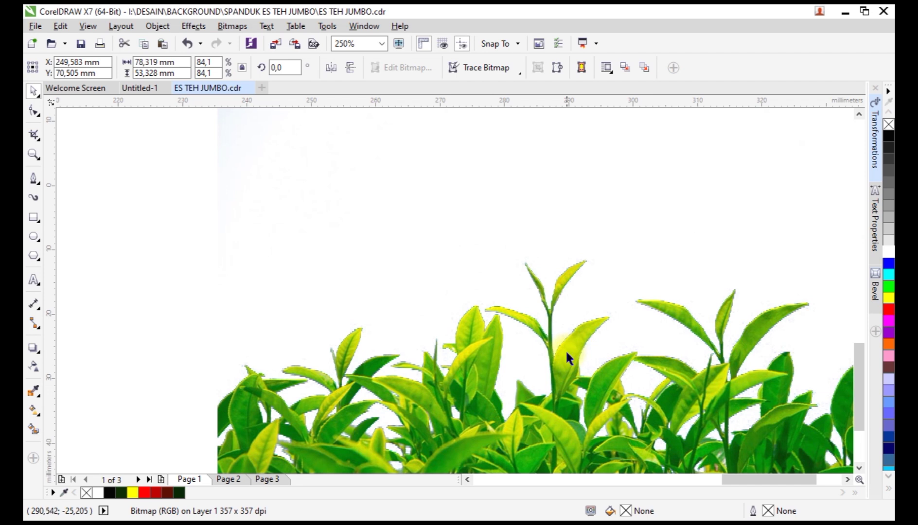
pyautogui.scroll(-2, 568, 346)
pyautogui.scroll(2, 481, 210)
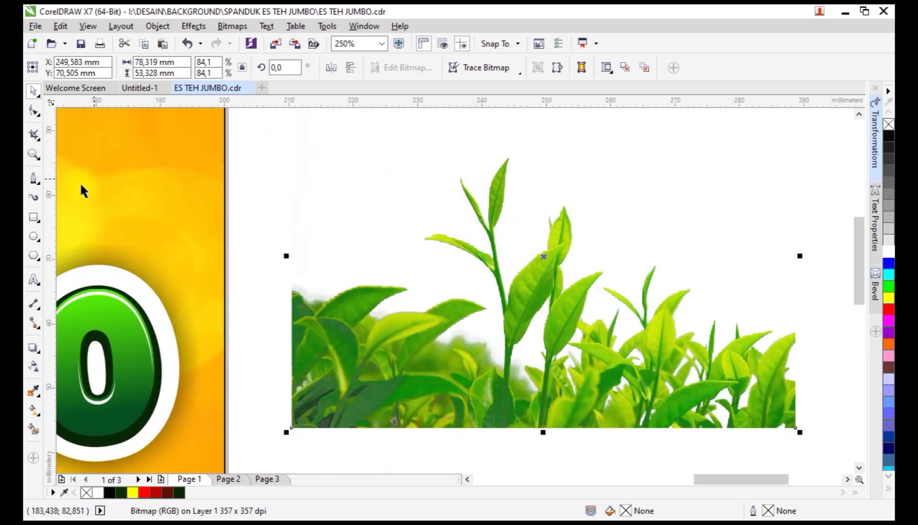
# Step: Trace a closed Pen outline about 18.6 by 23.1 mm around the tallest sprig of the smaller tea-leaf image
pyautogui.click(30, 180)
pyautogui.click(398, 249)
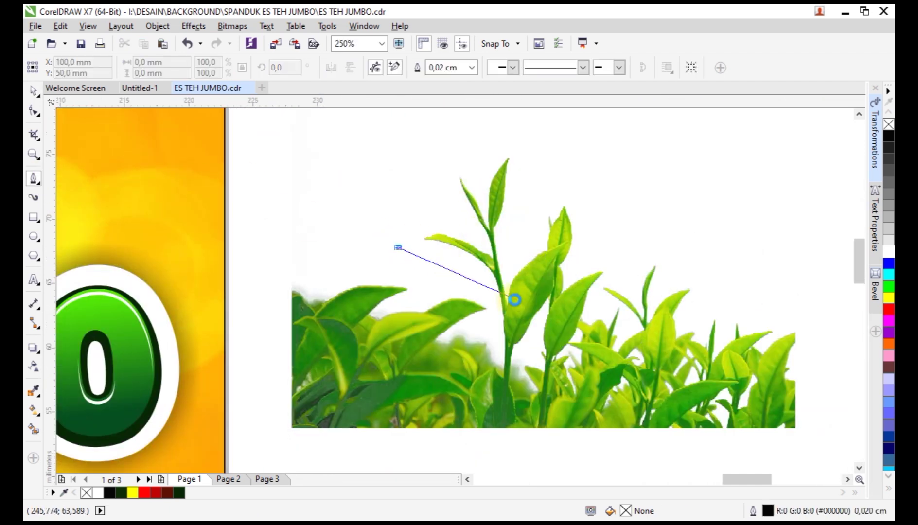
pyautogui.scroll(1, 518, 304)
pyautogui.moveTo(453, 247); pyautogui.dragTo(468, 266)
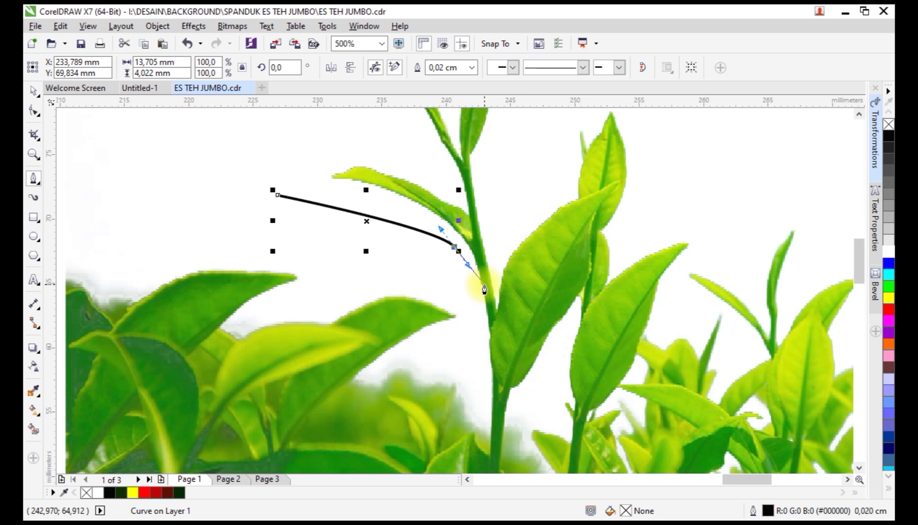
pyautogui.moveTo(498, 217)
pyautogui.mouseDown()
pyautogui.moveTo(498, 241)
pyautogui.moveTo(501, 157)
pyautogui.moveTo(495, 200)
pyautogui.mouseUp()
pyautogui.scroll(-2, 498, 242)
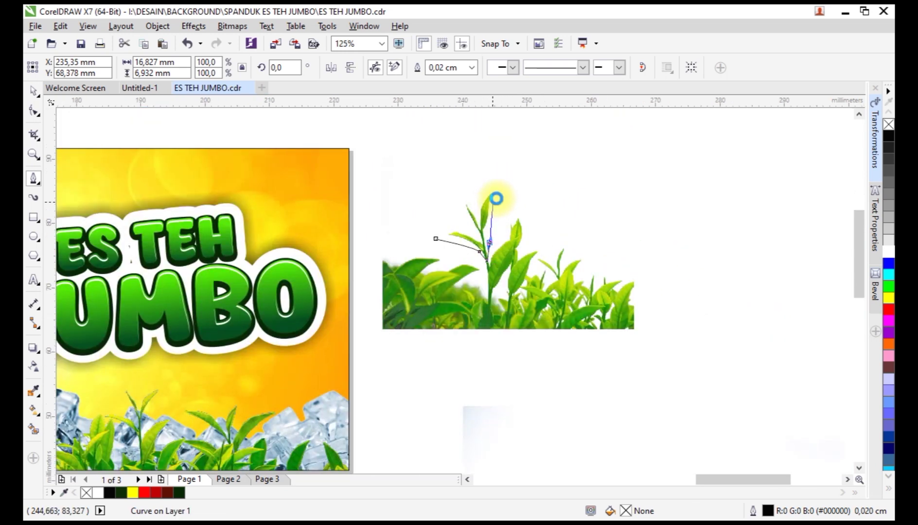
pyautogui.scroll(1, 494, 201)
pyautogui.click(497, 177)
pyautogui.moveTo(442, 179); pyautogui.dragTo(432, 193)
pyautogui.moveTo(423, 224); pyautogui.dragTo(391, 263)
pyautogui.click(378, 276)
pyautogui.press('space')
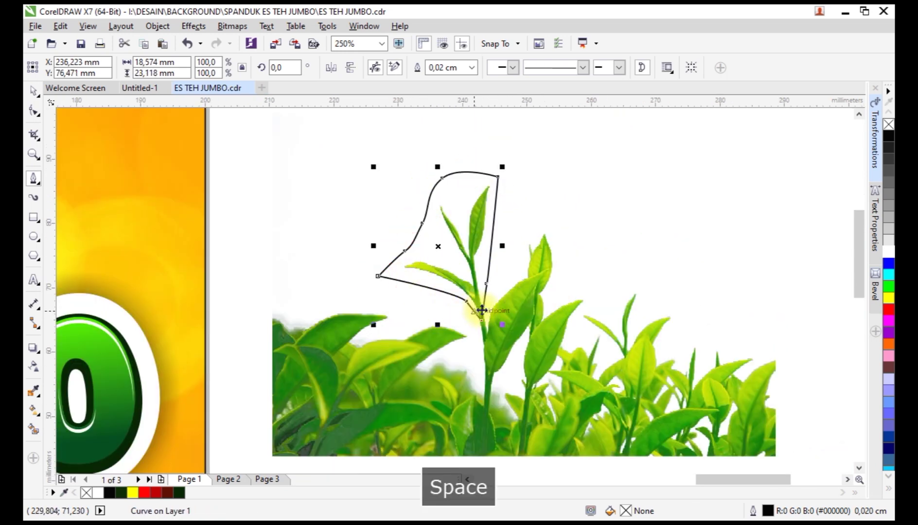
# Step: Intersect the traced outline with the tea-leaf image and move the resulting sprig cut-out onto the banner beside the word TEH
pyautogui.keyDown('shift'); pyautogui.click(519, 314); pyautogui.keyUp('shift')
pyautogui.click(438, 67)
pyautogui.scroll(-1, 573, 257)
pyautogui.click(567, 222)
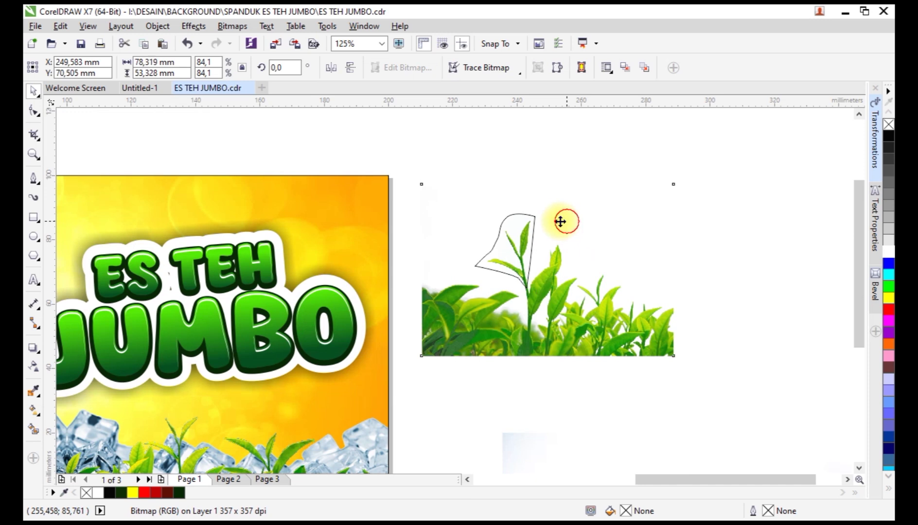
pyautogui.click(521, 223)
pyautogui.moveTo(522, 223); pyautogui.dragTo(398, 168)
# Step: Rotate the sprig cut-out to about 303.7°, scale it to 118.8% and seat its stem between the H and the O
pyautogui.click(375, 250)
pyautogui.click(400, 231)
pyautogui.scroll(2, 348, 256)
pyautogui.moveTo(401, 170); pyautogui.dragTo(405, 178)
pyautogui.hotkey('ctrl', 'z')
pyautogui.moveTo(352, 239); pyautogui.dragTo(363, 241)
pyautogui.moveTo(416, 166)
pyautogui.mouseDown()
pyautogui.moveTo(406, 168)
pyautogui.moveTo(410, 178)
pyautogui.mouseUp()
pyautogui.hotkey('ctrl', 'z')
pyautogui.click(353, 243)
pyautogui.click(353, 243)
pyautogui.click(378, 250)
pyautogui.moveTo(378, 251); pyautogui.dragTo(378, 257)
# Step: Place a mirrored copy of the sprig at the heading's left side beside the word ES and scale it to 70%
pyautogui.scroll(-2, 560, 204)
pyautogui.moveTo(496, 228); pyautogui.dragTo(209, 255)
pyautogui.rightClick(365, 245)
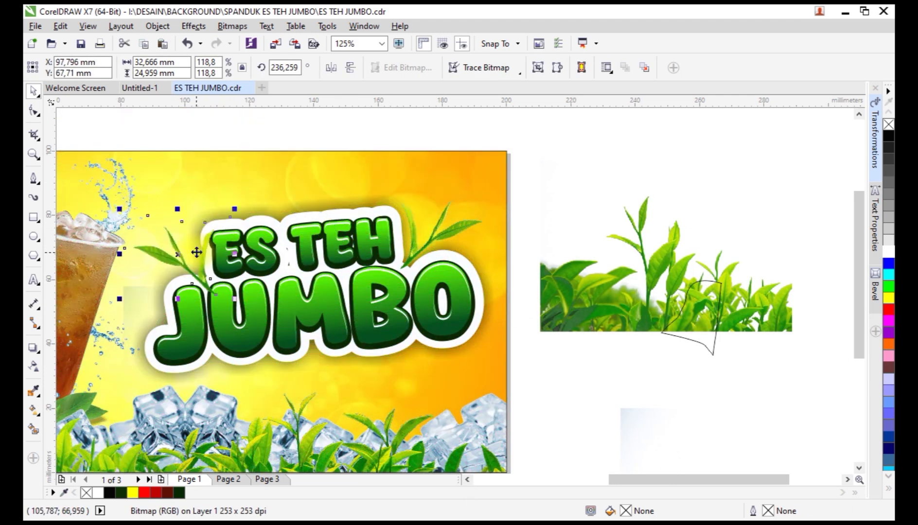
pyautogui.moveTo(229, 204); pyautogui.dragTo(225, 261)
pyautogui.scroll(2, 188, 263)
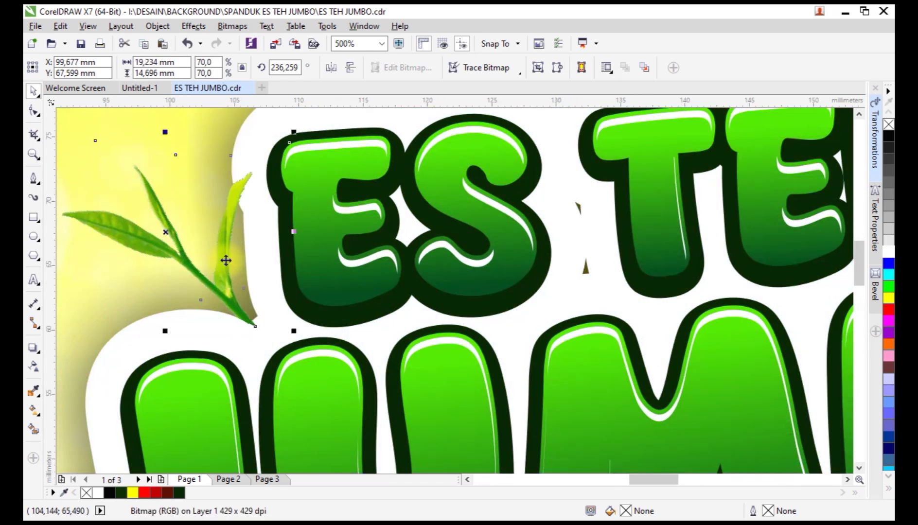
pyautogui.scroll(-1, 226, 263)
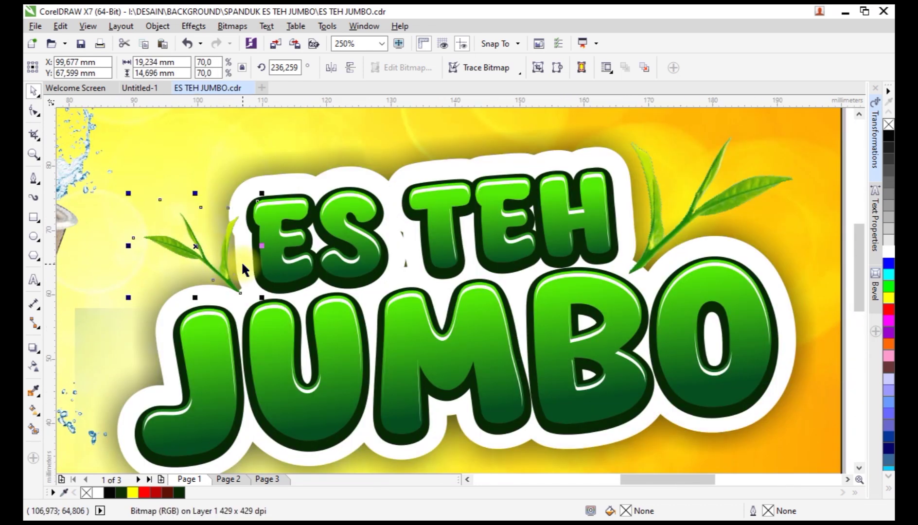
# Step: Send the left sprig behind the heading and enlarge it slightly outward
pyautogui.hotkey('ctrl', 'pagedown')
pyautogui.hotkey('ctrl', 'pagedown')
pyautogui.hotkey('ctrl', 'pageup')
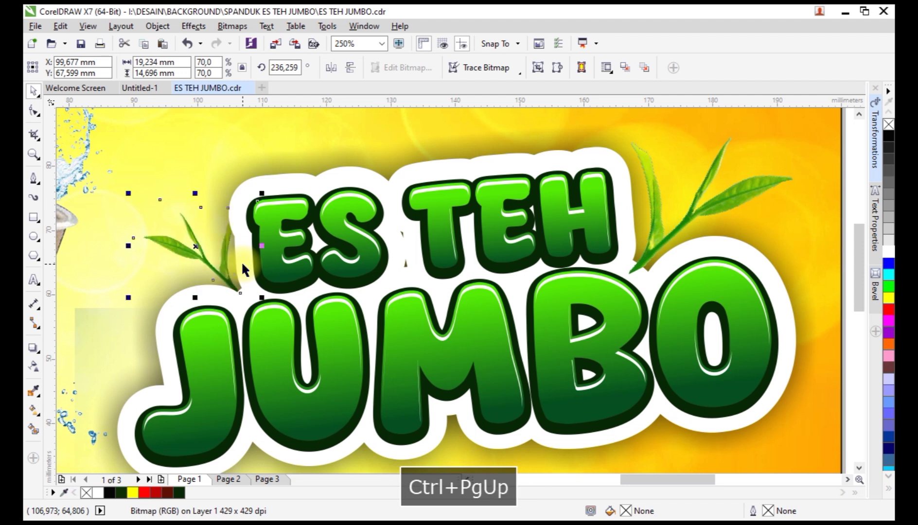
pyautogui.moveTo(129, 193); pyautogui.dragTo(96, 169)
# Step: Send the right sprig behind the heading and shift it slightly up and to the right
pyautogui.click(710, 208)
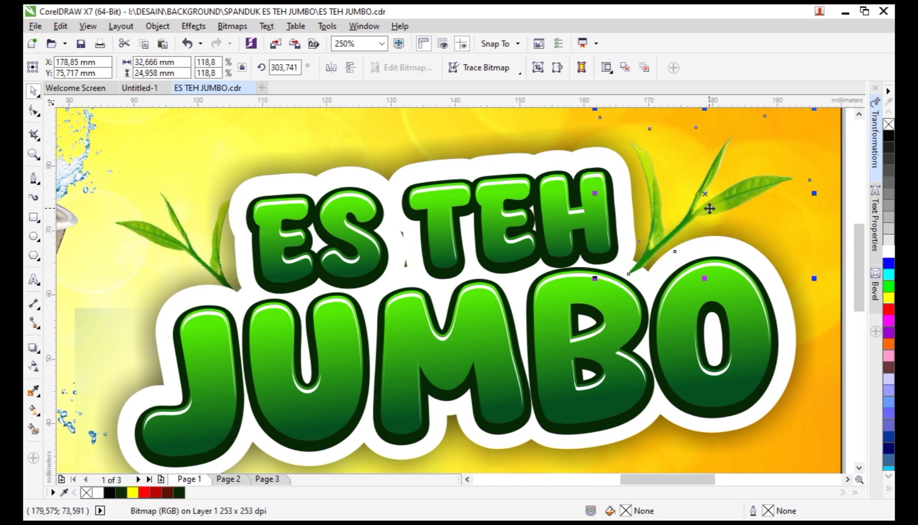
pyautogui.hotkey('ctrl', 'pagedown')
pyautogui.scroll(-5, 680, 202)
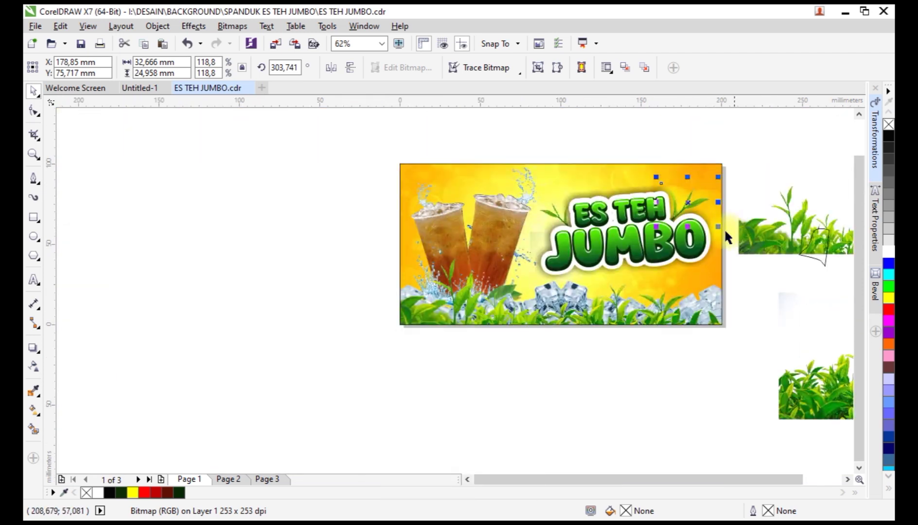
pyautogui.scroll(2, 734, 230)
pyautogui.moveTo(724, 227); pyautogui.dragTo(739, 212)
pyautogui.scroll(-2, 586, 262)
pyautogui.click(687, 169)
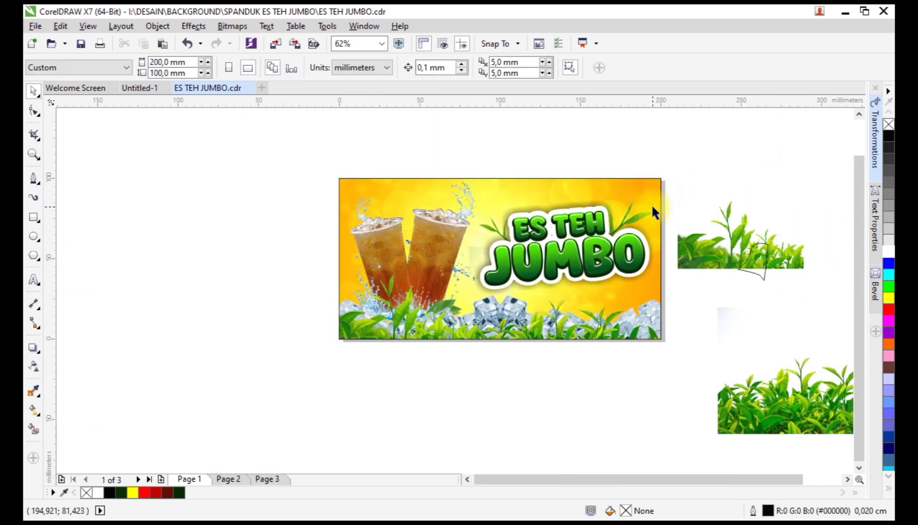
# Step: Move the smaller tea-leaf image to the banner's upper-right corner and flip it both vertically and horizontally
pyautogui.scroll(2, 654, 209)
pyautogui.scroll(-2, 554, 214)
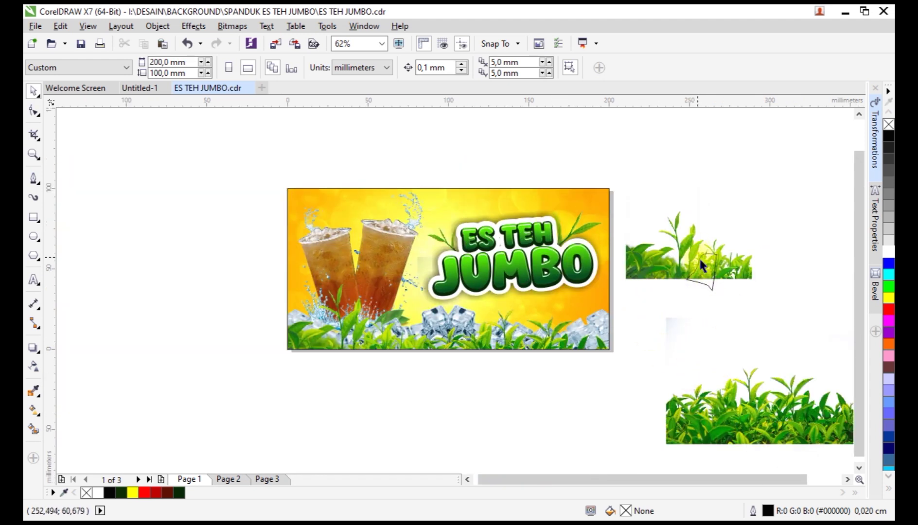
pyautogui.moveTo(680, 249); pyautogui.dragTo(654, 204)
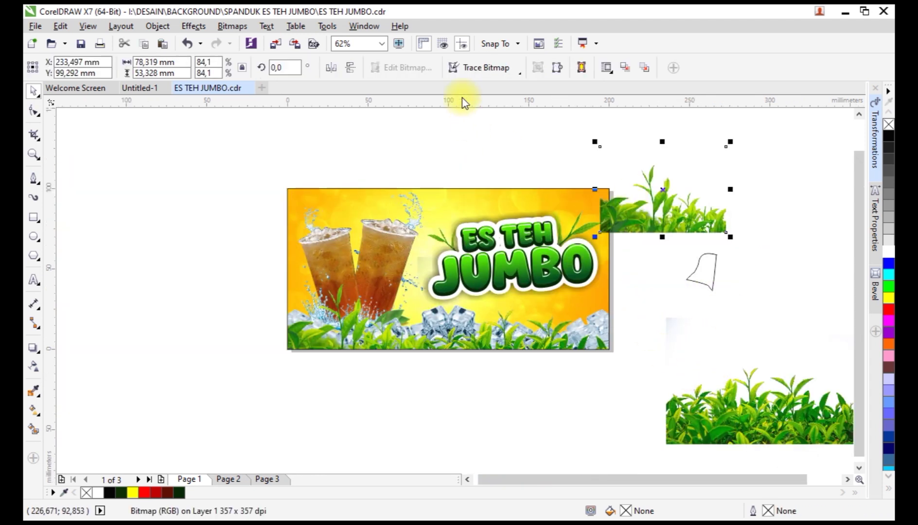
pyautogui.click(357, 68)
pyautogui.click(338, 67)
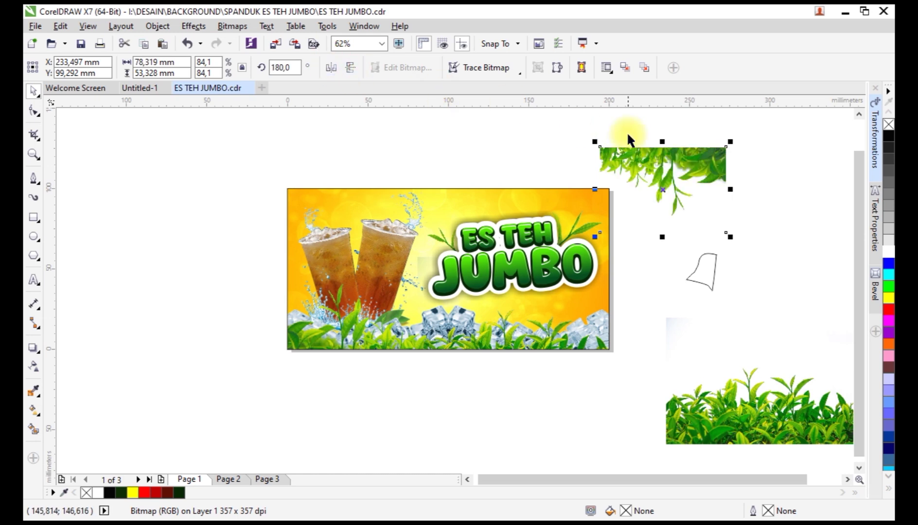
# Step: Scale the flipped leaf image to 72.6%, rotate it to about 168.9° and position it over the banner's upper-right corner
pyautogui.scroll(1, 616, 166)
pyautogui.moveTo(675, 160); pyautogui.dragTo(595, 192)
pyautogui.click(597, 191)
pyautogui.moveTo(676, 158); pyautogui.dragTo(652, 190)
pyautogui.moveTo(688, 133); pyautogui.dragTo(693, 173)
pyautogui.scroll(-2, 693, 172)
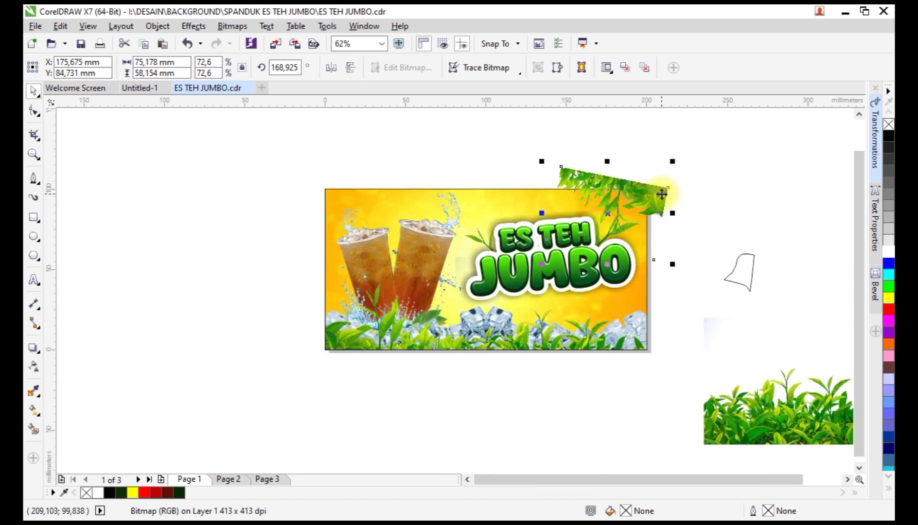
# Step: Mirror the corner leaf image horizontally, tilt it to slope down toward the right and reposition it over the upper-right corner
pyautogui.click(336, 68)
pyautogui.click(630, 186)
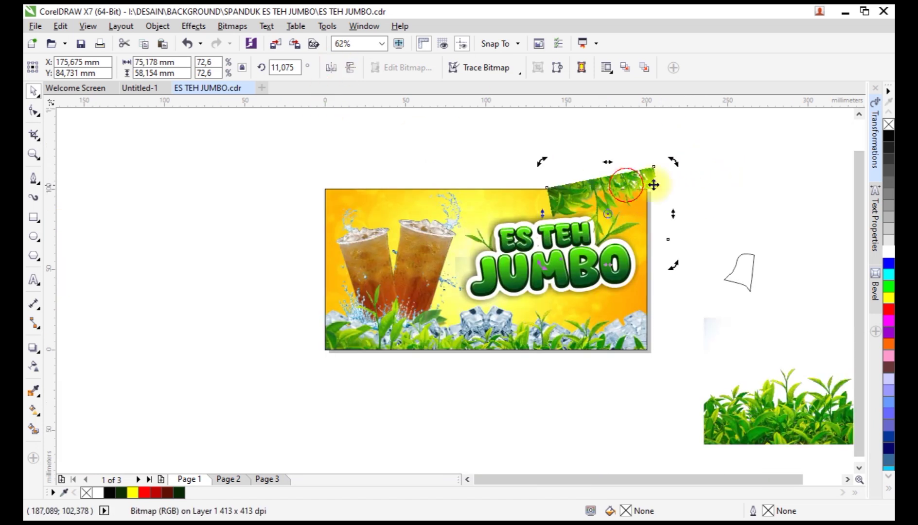
pyautogui.moveTo(671, 166)
pyautogui.mouseDown()
pyautogui.moveTo(682, 211)
pyautogui.moveTo(660, 165)
pyautogui.mouseUp()
pyautogui.click(674, 197)
pyautogui.click(661, 197)
pyautogui.scroll(2, 662, 197)
pyautogui.moveTo(708, 335); pyautogui.dragTo(711, 275)
pyautogui.scroll(-1, 734, 192)
pyautogui.click(715, 189)
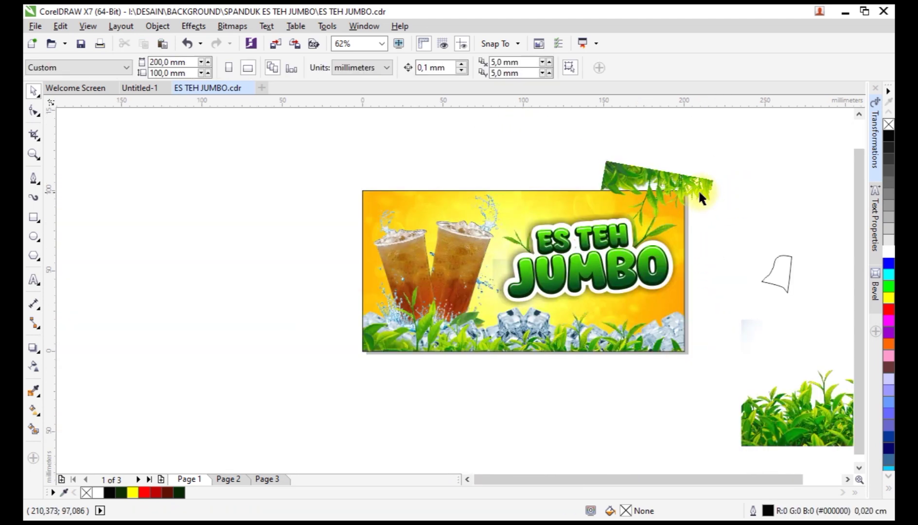
# Step: Move the tilted leaf image up and to the right, outward from the banner's upper-right corner
pyautogui.scroll(-1, 651, 159)
pyautogui.scroll(1, 652, 168)
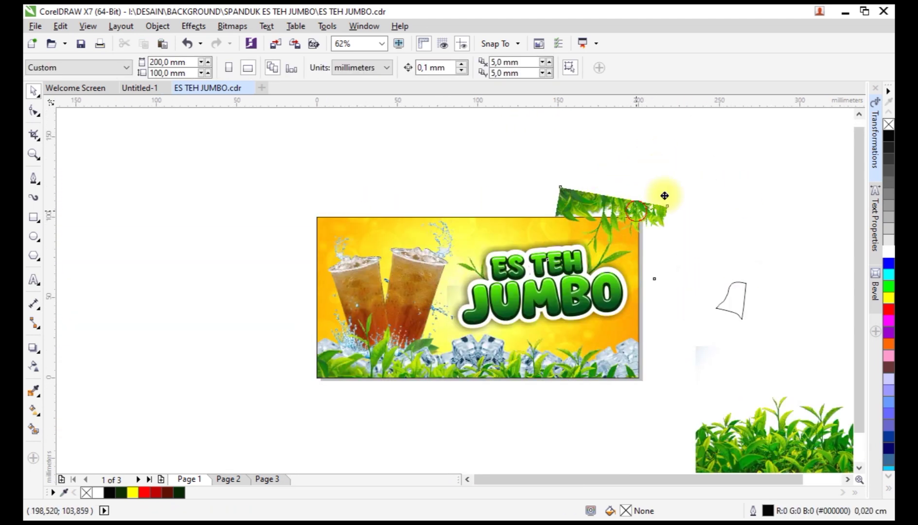
pyautogui.moveTo(637, 212); pyautogui.dragTo(710, 189)
# Step: Move the larger tea-leaf image to the banner's upper-left corner, shrink it and flip it both vertically and horizontally
pyautogui.moveTo(740, 436); pyautogui.dragTo(253, 219)
pyautogui.moveTo(404, 261); pyautogui.dragTo(319, 207)
pyautogui.click(351, 68)
pyautogui.click(335, 67)
# Step: Rotate the larger leaf image to about 192.9° and position it over the banner's upper-left corner
pyautogui.moveTo(342, 168); pyautogui.dragTo(385, 140)
pyautogui.click(366, 183)
pyautogui.click(397, 147)
pyautogui.moveTo(357, 183); pyautogui.dragTo(376, 215)
pyautogui.scroll(1, 363, 197)
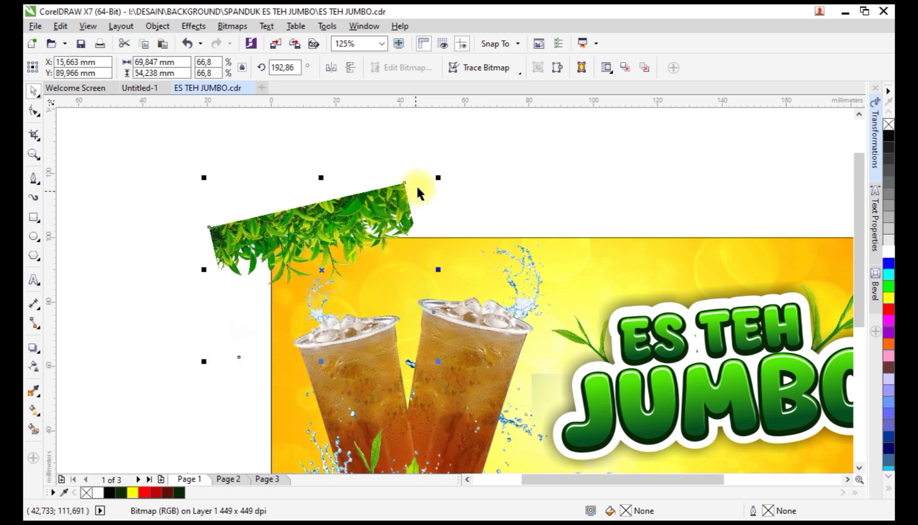
# Step: Enlarge the upper-left leaf image to 79.9% and shift it slightly down and to the right
pyautogui.moveTo(440, 179); pyautogui.dragTo(573, 143)
pyautogui.moveTo(401, 194); pyautogui.dragTo(418, 211)
pyautogui.click(418, 209)
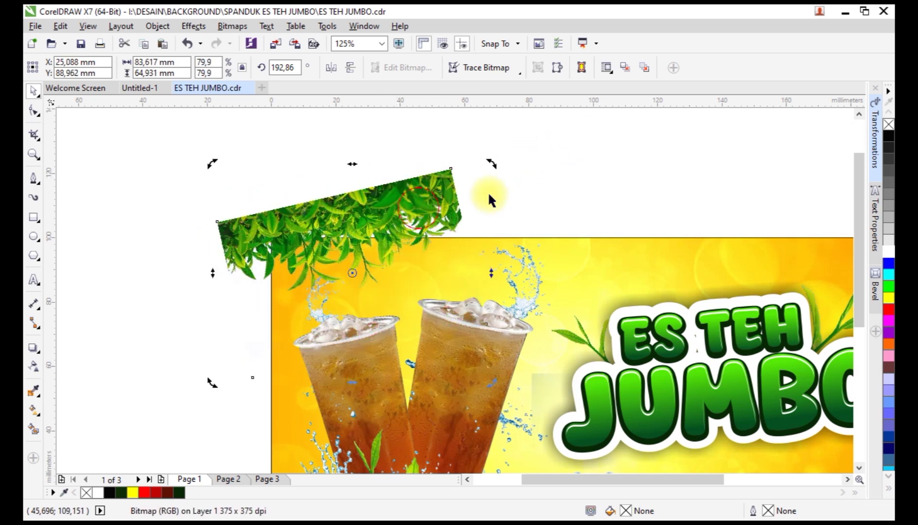
# Step: Enlarge the upper-left hanging leaf image to 95.5% and rotate it to about 191°
pyautogui.moveTo(494, 163); pyautogui.dragTo(535, 155)
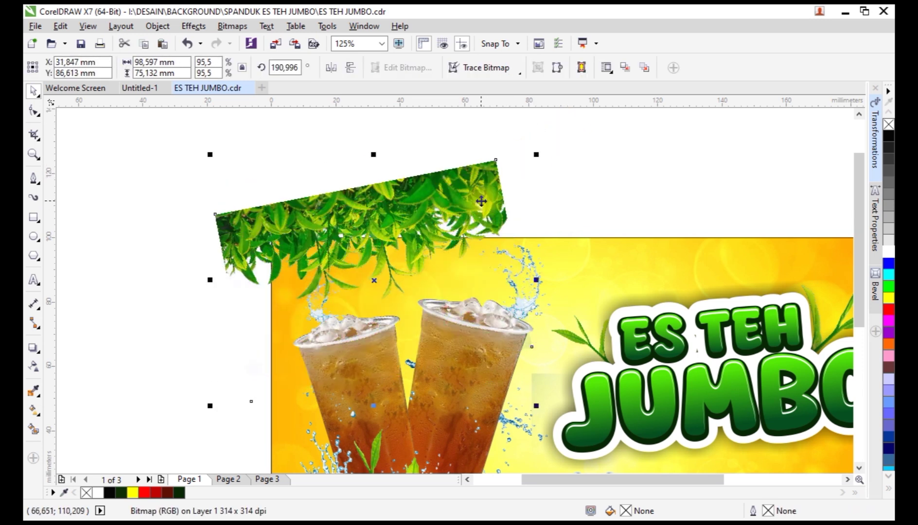
pyautogui.scroll(-1, 406, 211)
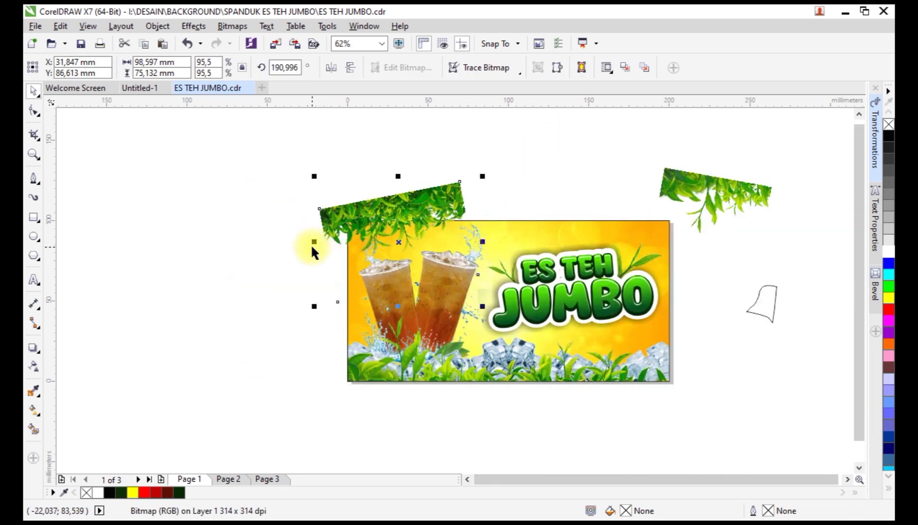
# Step: Place a horizontally mirrored copy of the large leaf image over the banner's upper-right area
pyautogui.moveTo(313, 243); pyautogui.dragTo(670, 221)
pyautogui.rightClick(578, 237)
pyautogui.click(679, 217)
pyautogui.scroll(1, 669, 216)
pyautogui.click(668, 215)
# Step: Rotate the mirrored leaf copy to about 358° and position it along the banner's upper edge near the right corner
pyautogui.moveTo(749, 376); pyautogui.dragTo(772, 338)
pyautogui.click(765, 359)
pyautogui.moveTo(648, 196); pyautogui.dragTo(621, 202)
pyautogui.click(621, 201)
pyautogui.moveTo(710, 150); pyautogui.dragTo(713, 165)
pyautogui.click(690, 198)
pyautogui.moveTo(691, 199); pyautogui.dragTo(691, 208)
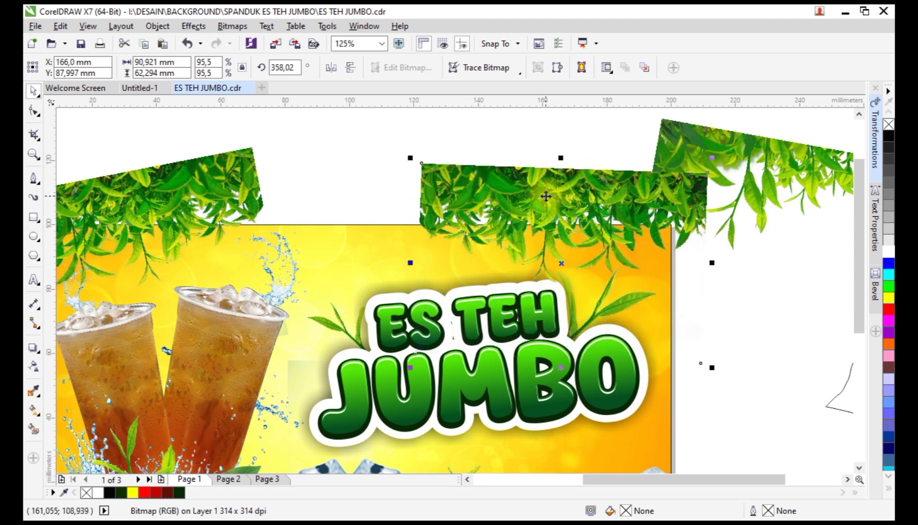
# Step: PowerClip both large hanging leaf images inside the yellow banner background
pyautogui.rightClick(445, 183)
pyautogui.click(494, 141)
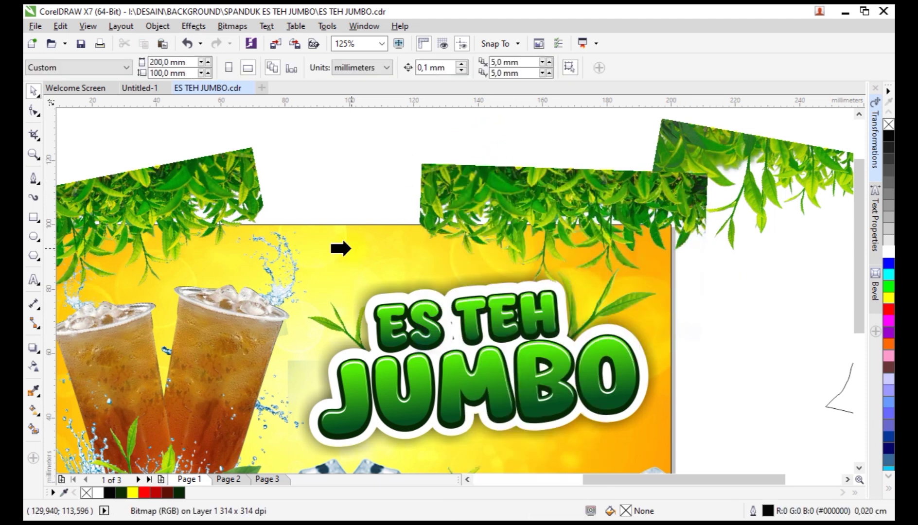
pyautogui.click(347, 247)
pyautogui.click(226, 167)
pyautogui.rightClick(226, 167)
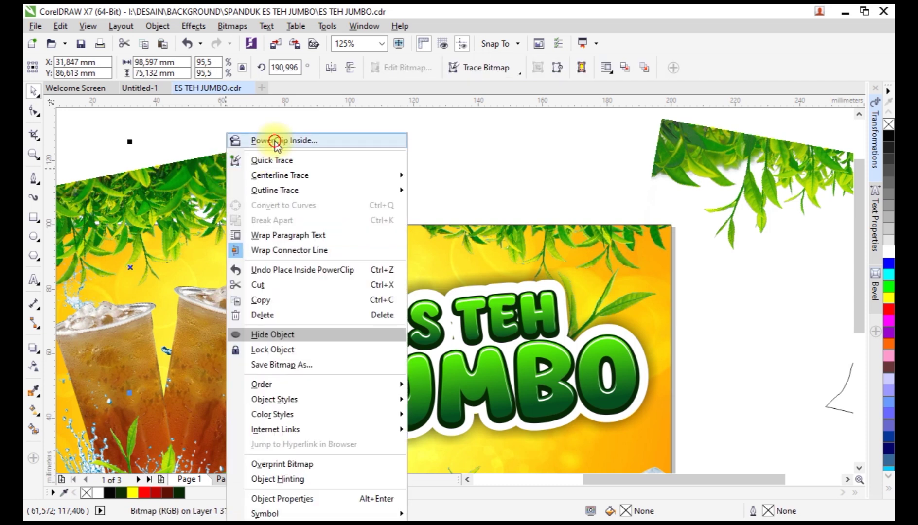
pyautogui.click(273, 140)
pyautogui.click(318, 238)
pyautogui.click(534, 215)
pyautogui.scroll(-1, 533, 215)
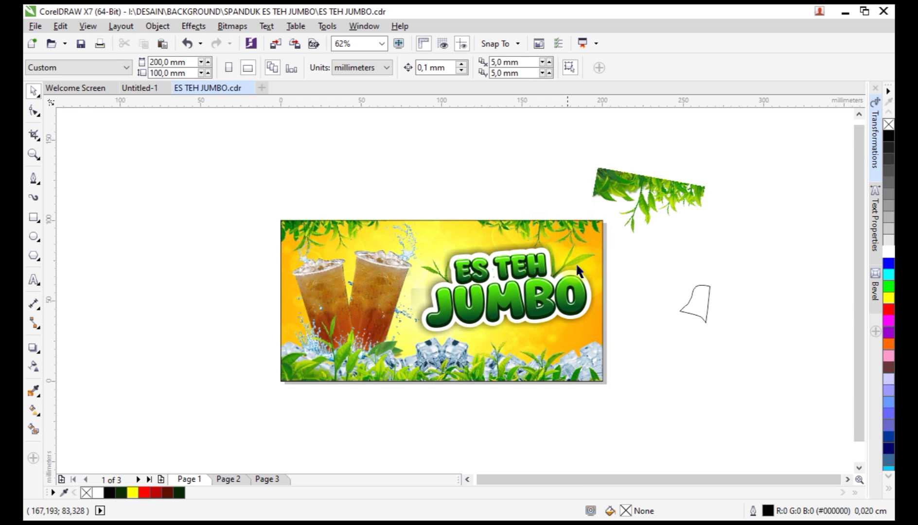
# Step: Add the text "Rp. 3.000" beside the banner and set its font to Cream Beige
pyautogui.scroll(1, 589, 364)
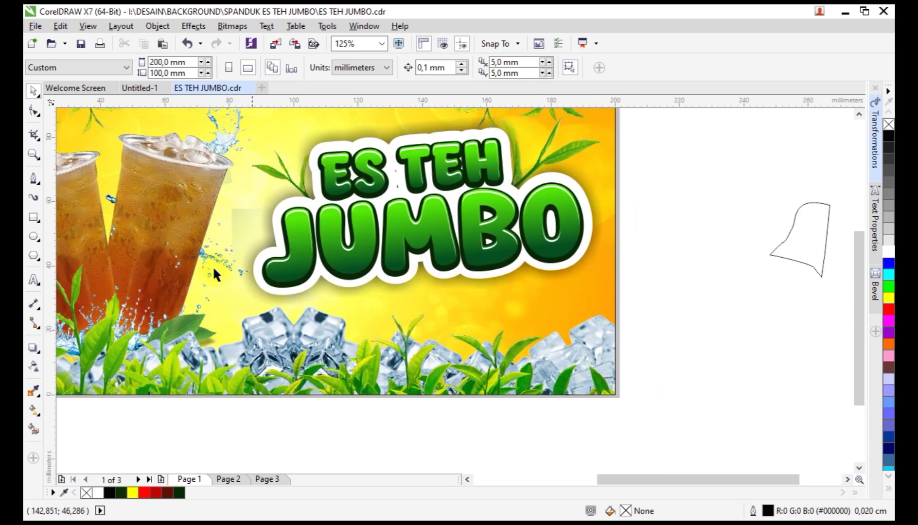
pyautogui.click(646, 294)
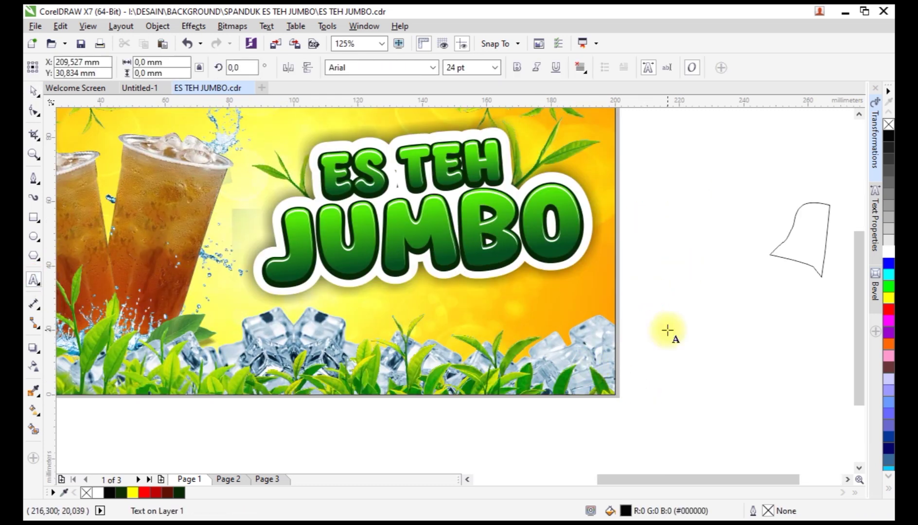
pyautogui.write('Rp.')
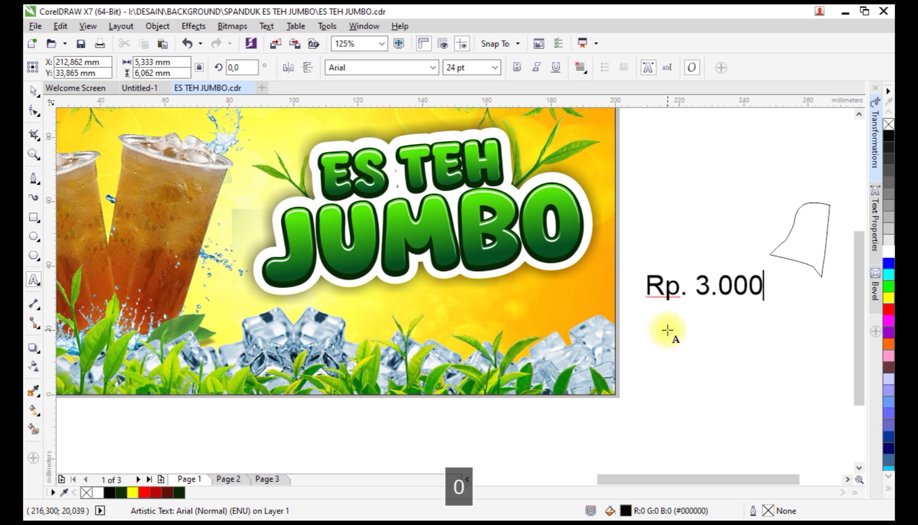
pyautogui.write(' 3.000')
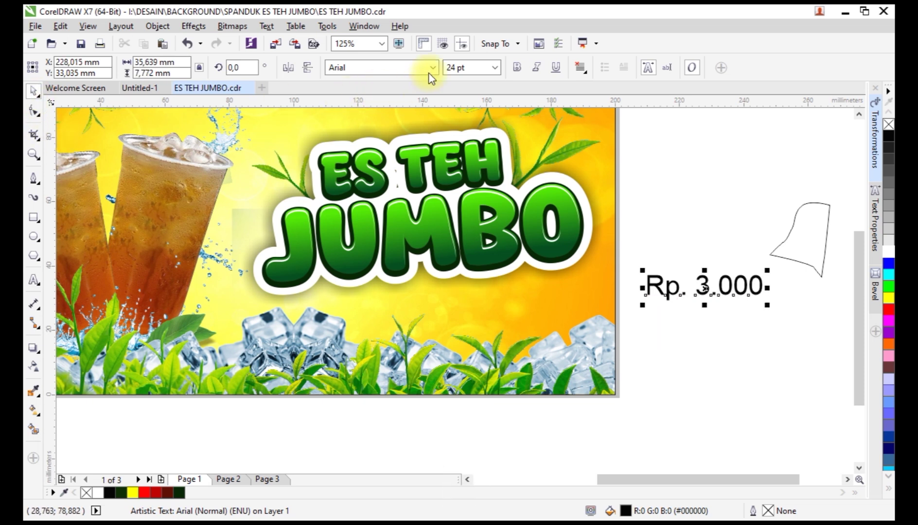
pyautogui.click(433, 67)
pyautogui.click(380, 103)
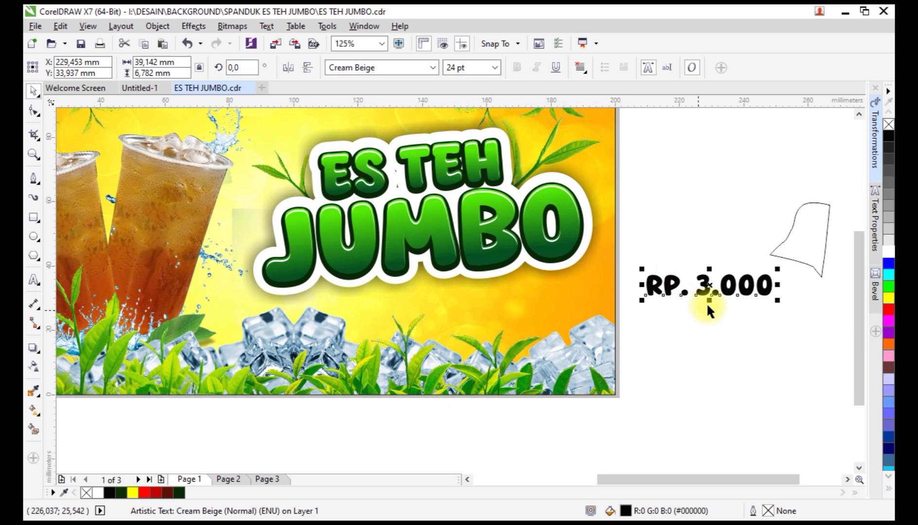
# Step: Move the price text below the word JUMBO and tighten its character spacing
pyautogui.moveTo(724, 293); pyautogui.dragTo(459, 334)
pyautogui.scroll(2, 460, 334)
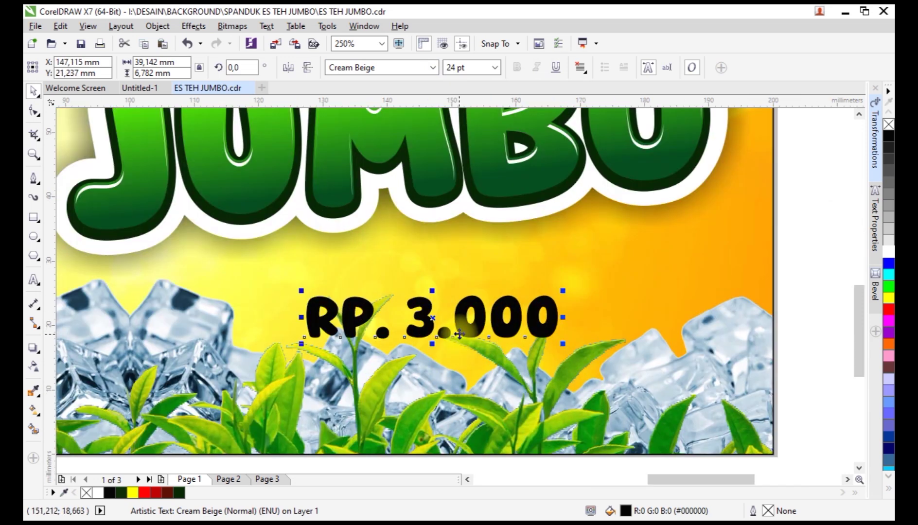
pyautogui.click(34, 113)
pyautogui.moveTo(562, 342); pyautogui.dragTo(538, 337)
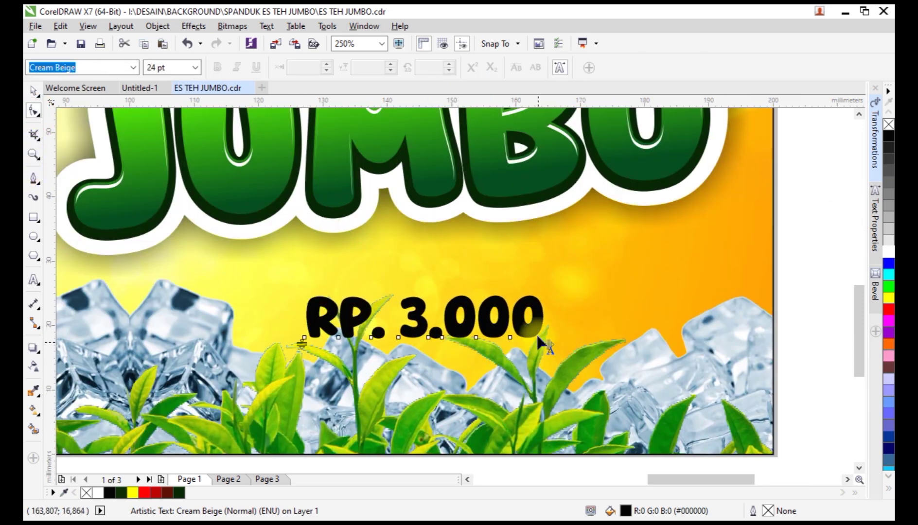
# Step: Enlarge the price text to about 30.5 pt and tilt it upward to about 8.5°
pyautogui.press('space')
pyautogui.click(537, 327)
pyautogui.moveTo(551, 292)
pyautogui.mouseDown()
pyautogui.moveTo(543, 271)
pyautogui.moveTo(550, 278)
pyautogui.moveTo(582, 262)
pyautogui.moveTo(555, 292)
pyautogui.mouseUp()
pyautogui.scroll(-1, 565, 283)
pyautogui.scroll(1, 563, 286)
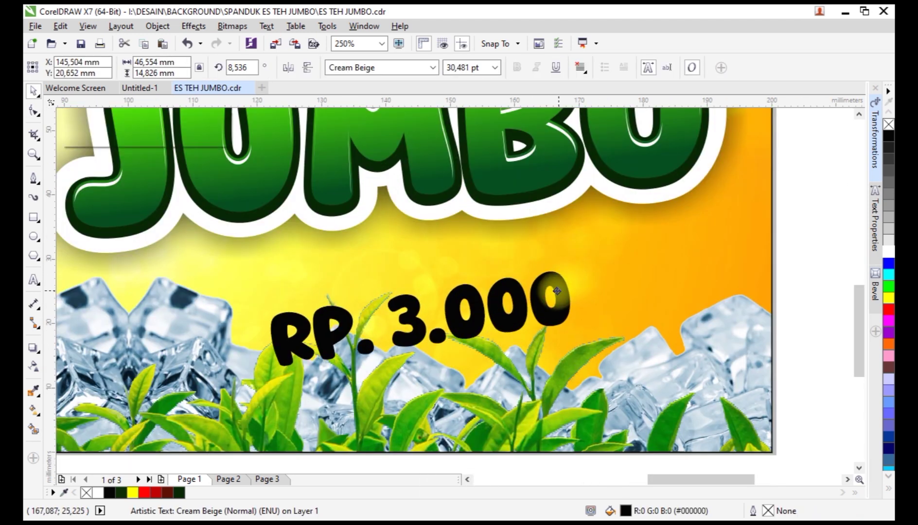
# Step: Draw a tilted four-cornered shape about 53 mm wide around the price text and raise its upper-right corner slightly
pyautogui.click(34, 179)
pyautogui.click(252, 309)
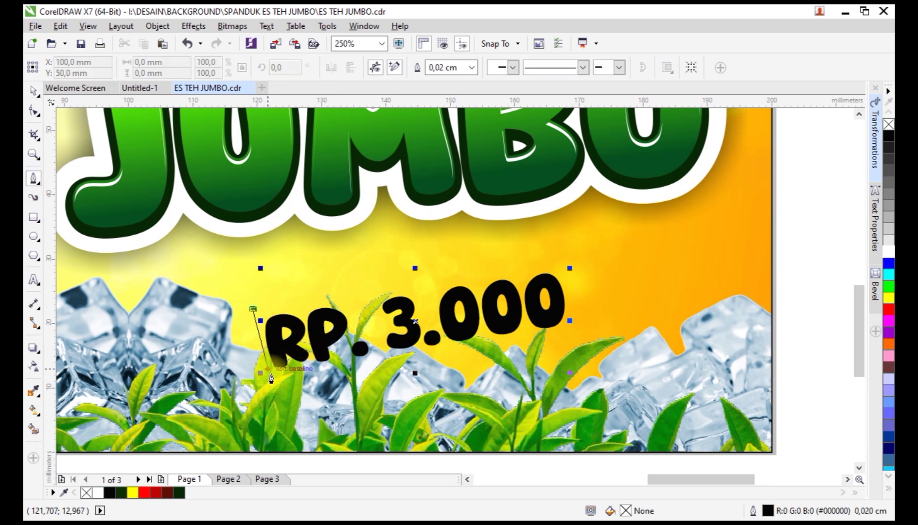
pyautogui.click(269, 382)
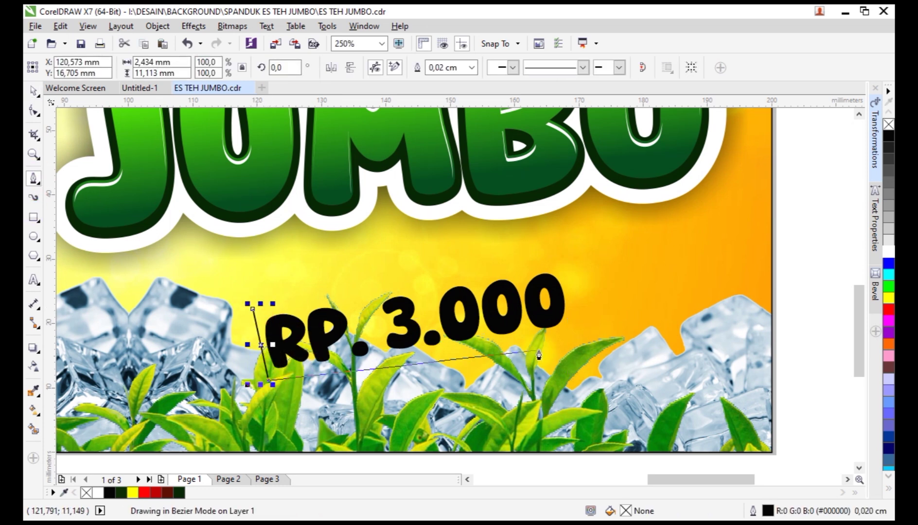
pyautogui.click(595, 336)
pyautogui.click(567, 237)
pyautogui.click(251, 309)
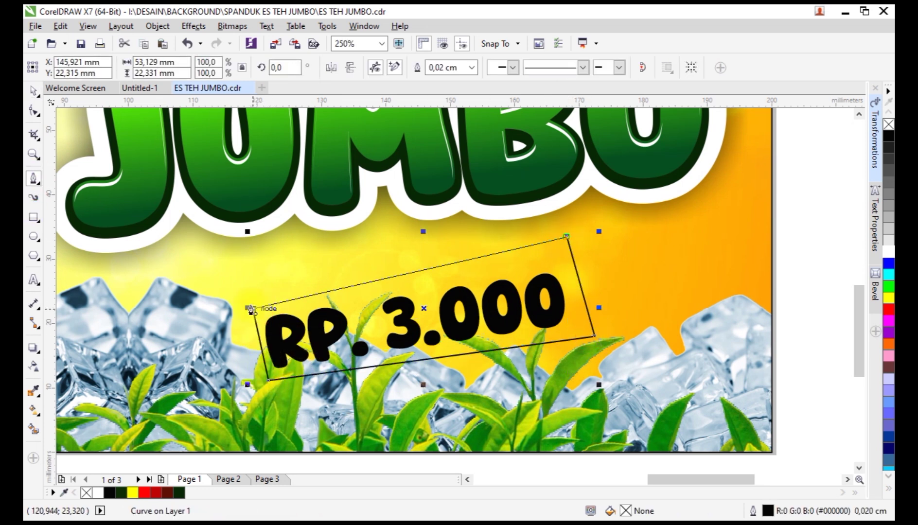
pyautogui.click(35, 113)
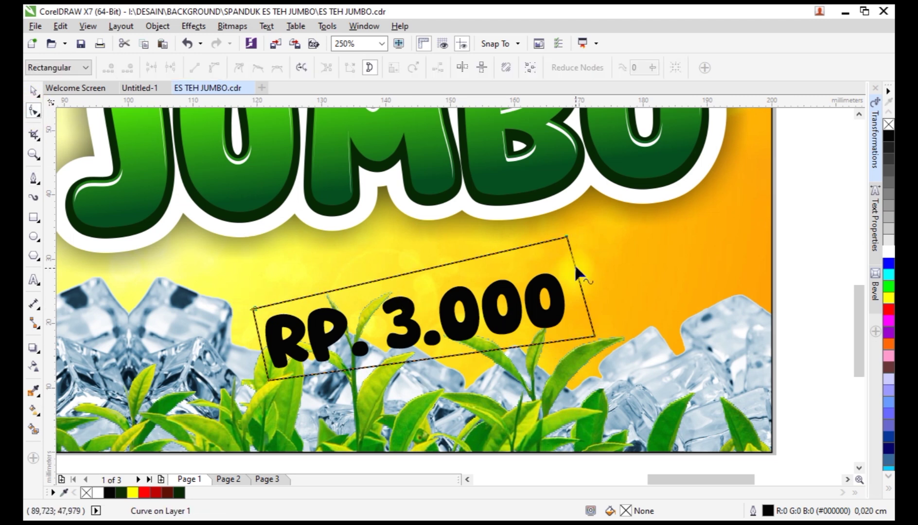
pyautogui.moveTo(568, 237)
pyautogui.mouseDown()
pyautogui.moveTo(557, 227)
pyautogui.moveTo(553, 269)
pyautogui.moveTo(567, 224)
pyautogui.mouseUp()
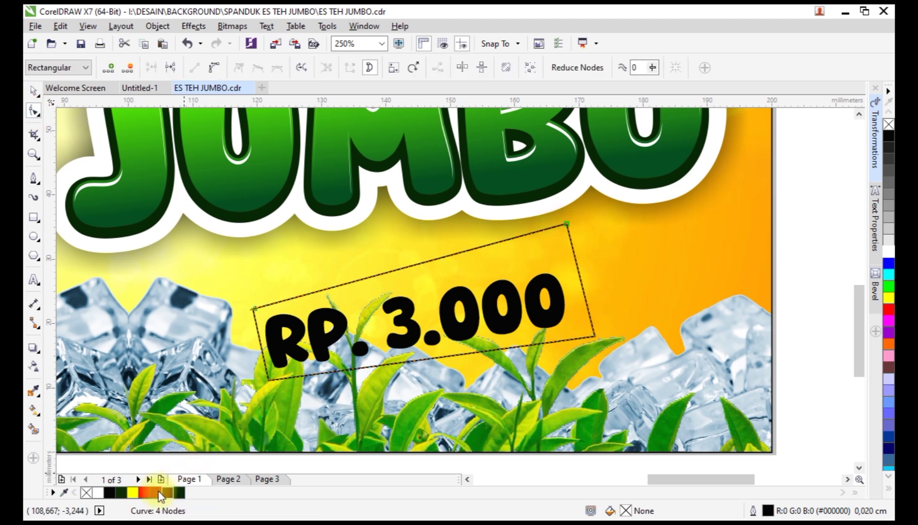
# Step: Fill the four-cornered shape with red, remove its outline and send it behind the price text
pyautogui.click(144, 493)
pyautogui.rightClick(87, 492)
pyautogui.hotkey('ctrl', 'pagedown')
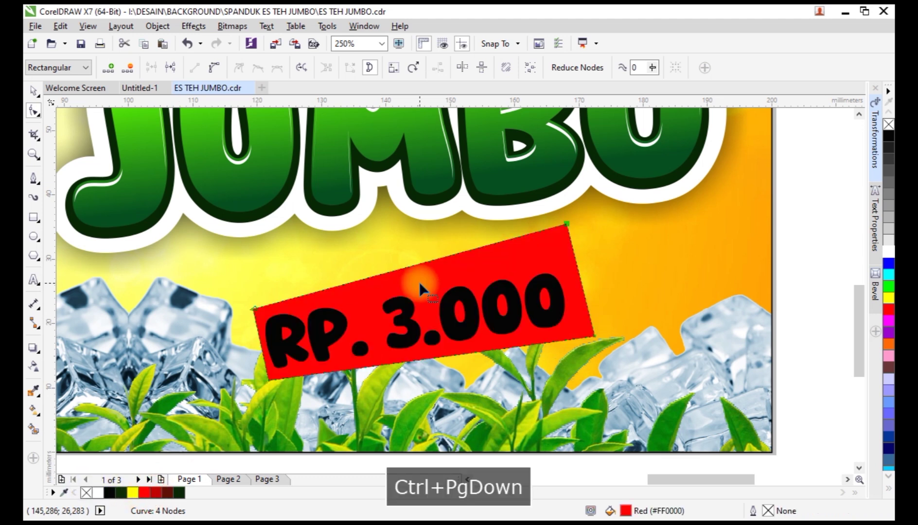
# Step: Color the price text white
pyautogui.click(33, 91)
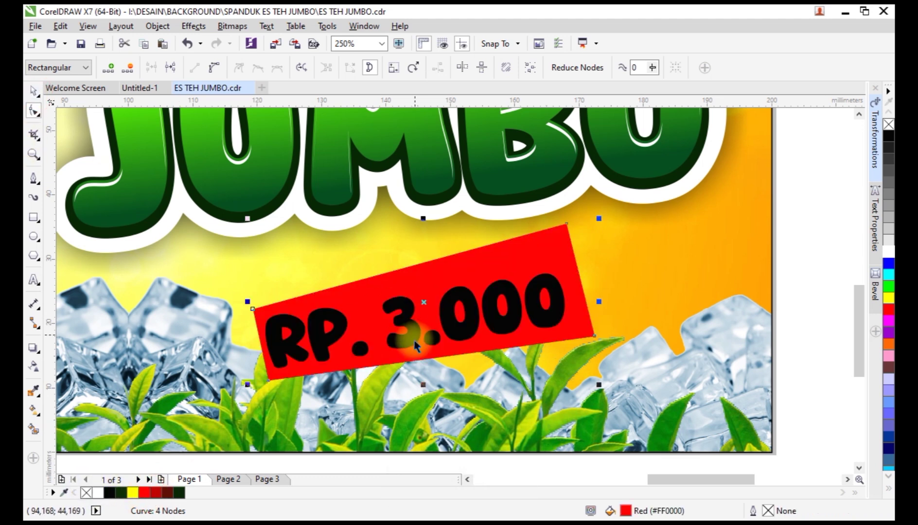
pyautogui.click(334, 314)
pyautogui.click(101, 493)
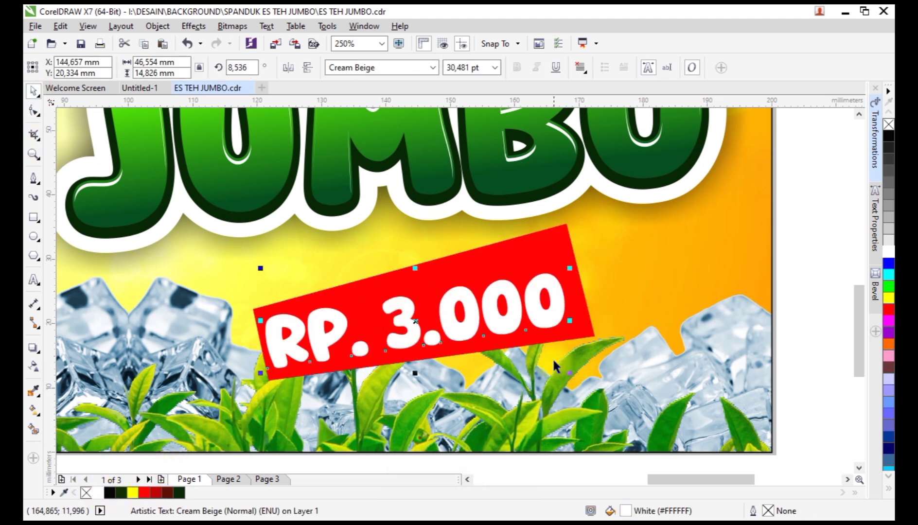
# Step: Rotate the price text to about 12.4°, reduce it to about 29.1 pt and center it on the red shape
pyautogui.moveTo(562, 311); pyautogui.dragTo(566, 311)
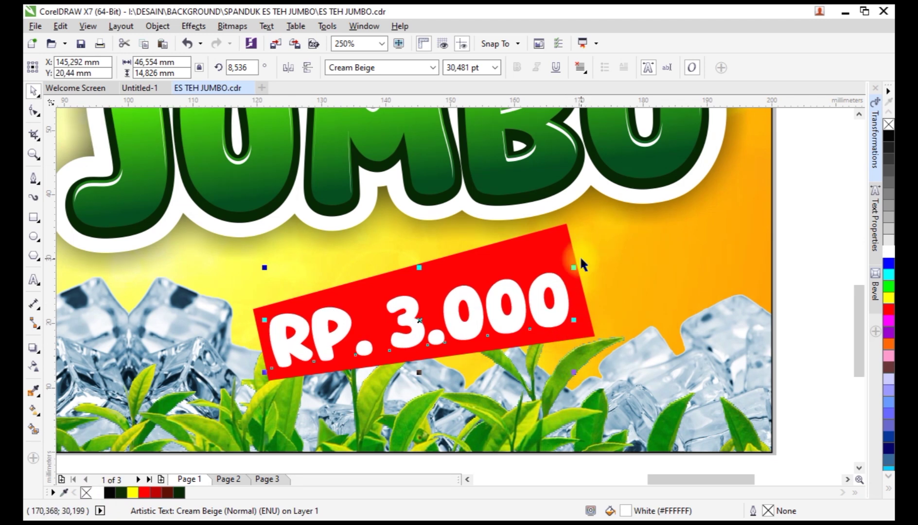
pyautogui.moveTo(573, 267)
pyautogui.mouseDown()
pyautogui.moveTo(550, 282)
pyautogui.moveTo(567, 254)
pyautogui.mouseUp()
pyautogui.click(550, 280)
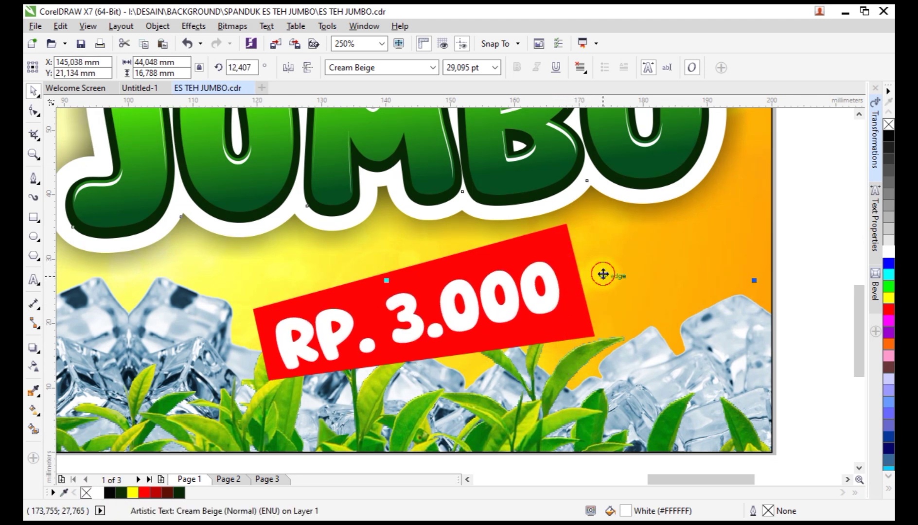
pyautogui.scroll(1, 458, 324)
pyautogui.click(461, 323)
pyautogui.moveTo(461, 324); pyautogui.dragTo(459, 316)
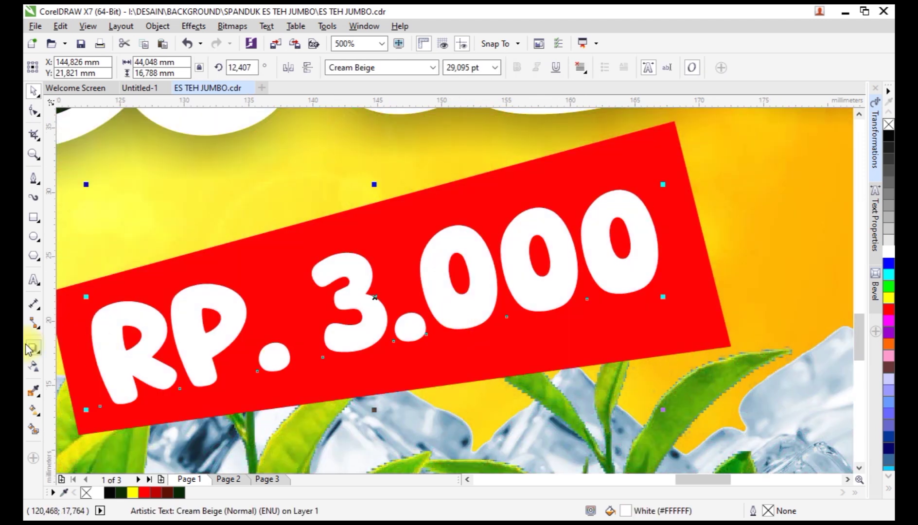
# Step: Add a one-step outside contour of about 0.72 mm to the price text and break the contour group apart
pyautogui.click(38, 360)
pyautogui.click(45, 361)
pyautogui.scroll(2, 103, 313)
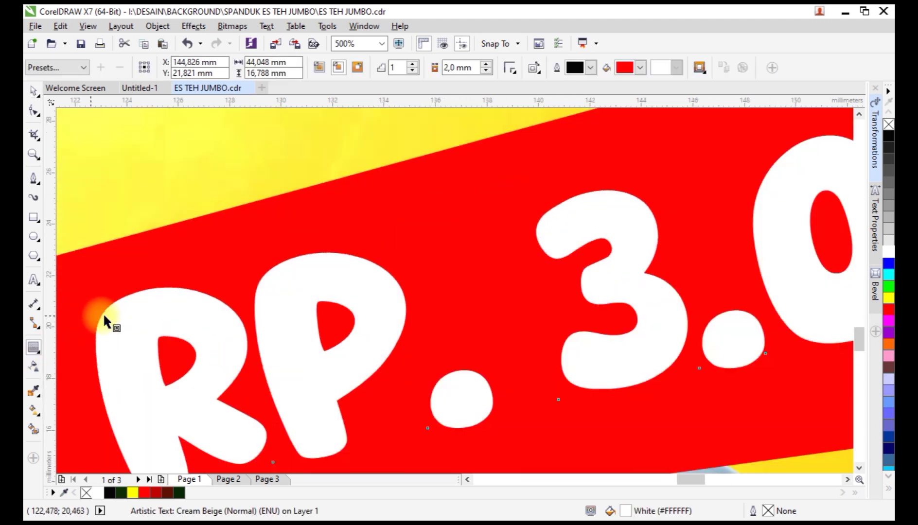
pyautogui.moveTo(106, 297); pyautogui.dragTo(74, 255)
pyautogui.rightClick(118, 298)
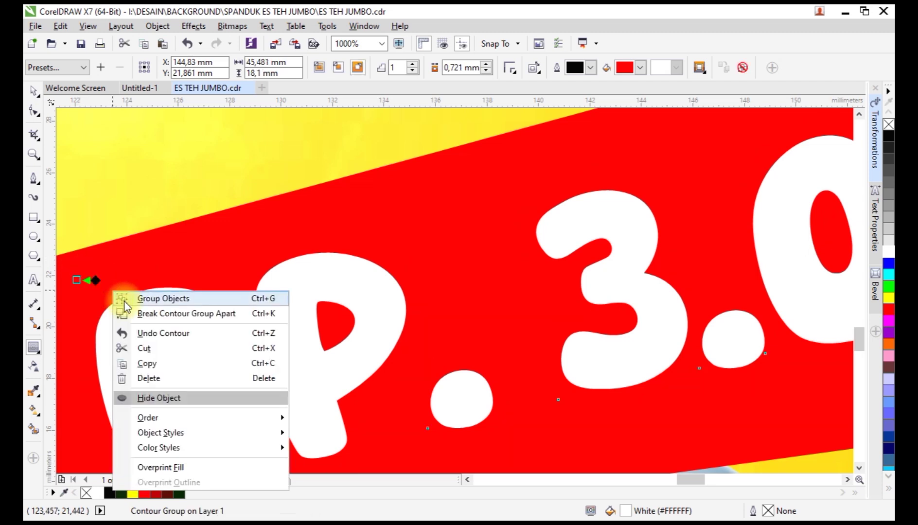
pyautogui.press('space')
# Step: Fill the separated contour behind the price text with dark red #BF0000
pyautogui.click(121, 212)
pyautogui.click(129, 289)
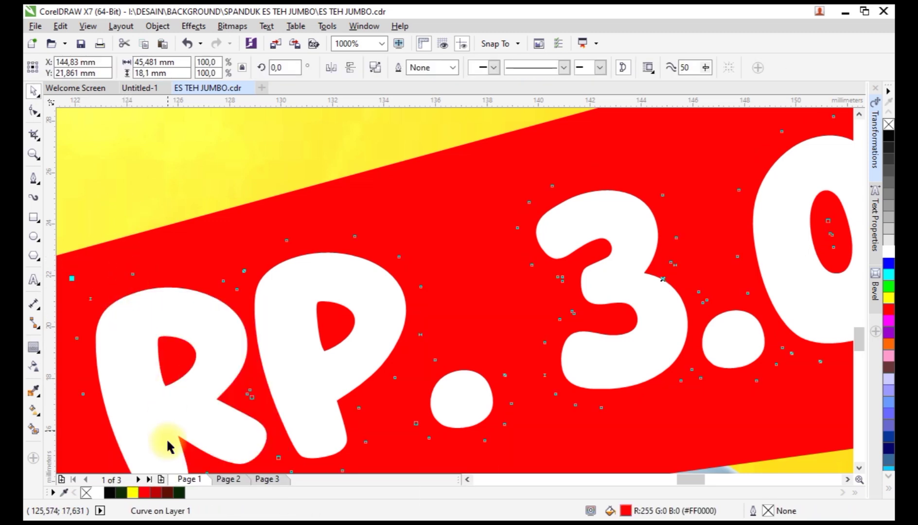
pyautogui.click(167, 493)
pyautogui.scroll(-2, 357, 318)
pyautogui.scroll(-1, 355, 321)
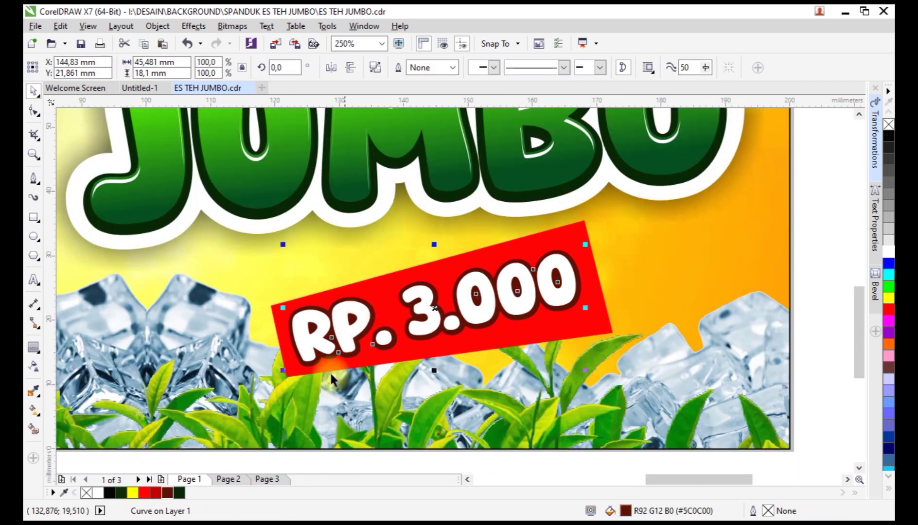
pyautogui.click(157, 492)
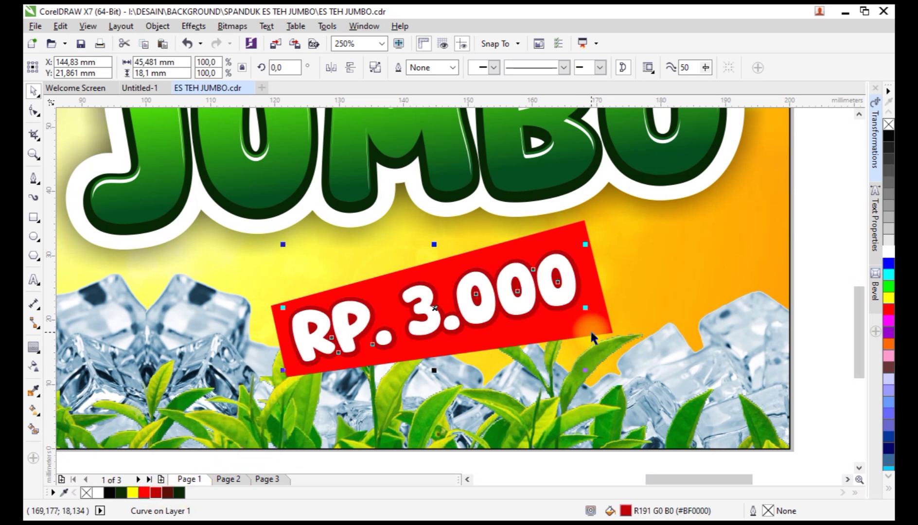
# Step: Extrude the red price shape toward a vanishing point below and to the right, with depth 20
pyautogui.click(591, 332)
pyautogui.click(36, 350)
pyautogui.click(73, 422)
pyautogui.moveTo(558, 337); pyautogui.dragTo(569, 436)
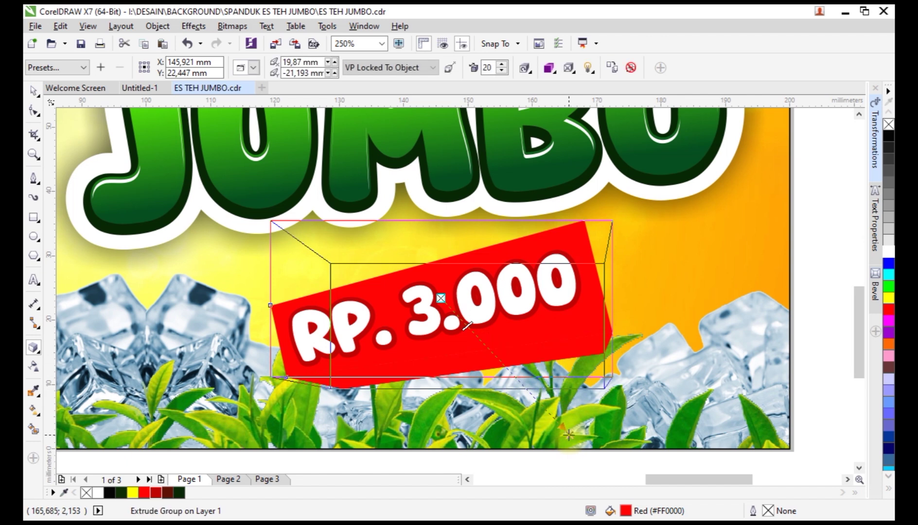
# Step: Shade the price label's extrusion between two colors and set its starting color to dark red #A30000
pyautogui.click(551, 68)
pyautogui.click(605, 116)
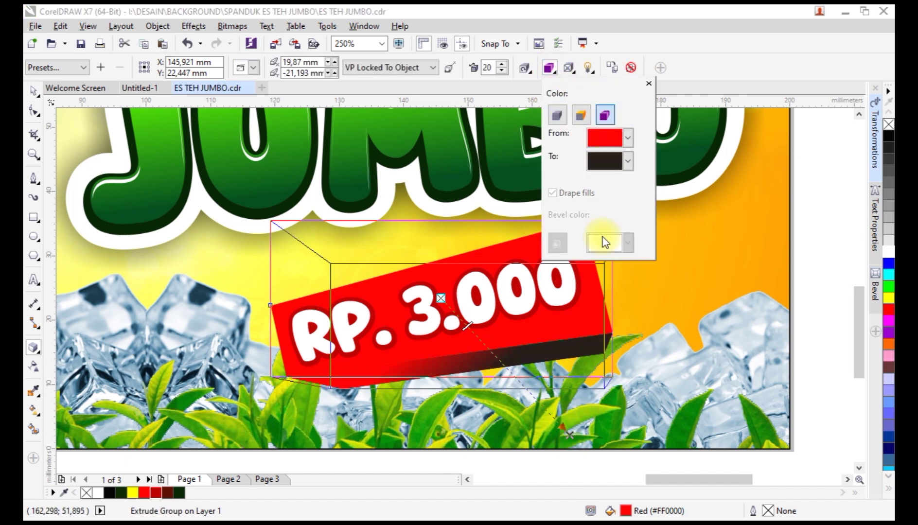
pyautogui.click(629, 139)
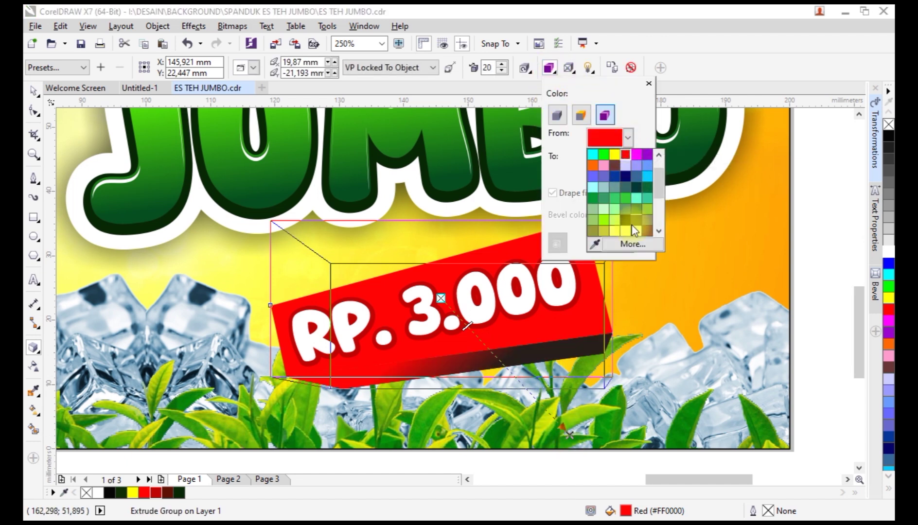
pyautogui.click(630, 245)
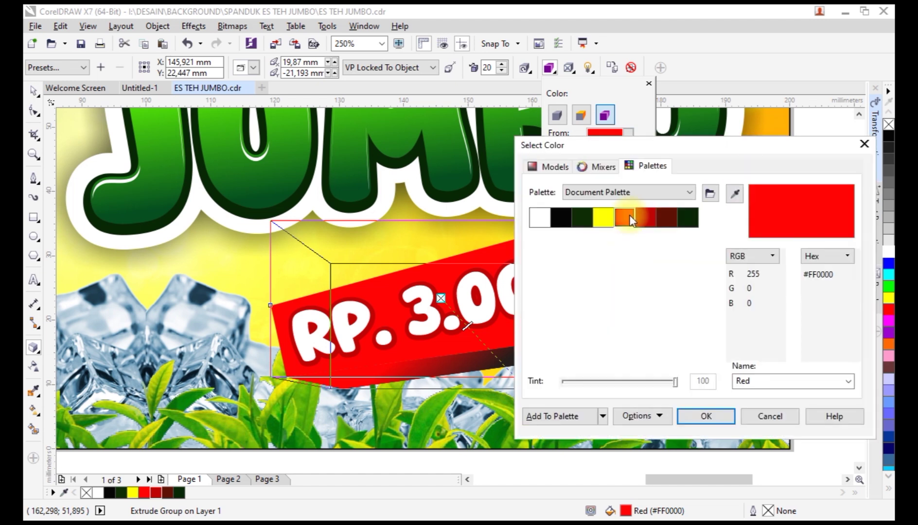
pyautogui.click(555, 167)
pyautogui.moveTo(693, 228); pyautogui.dragTo(705, 278)
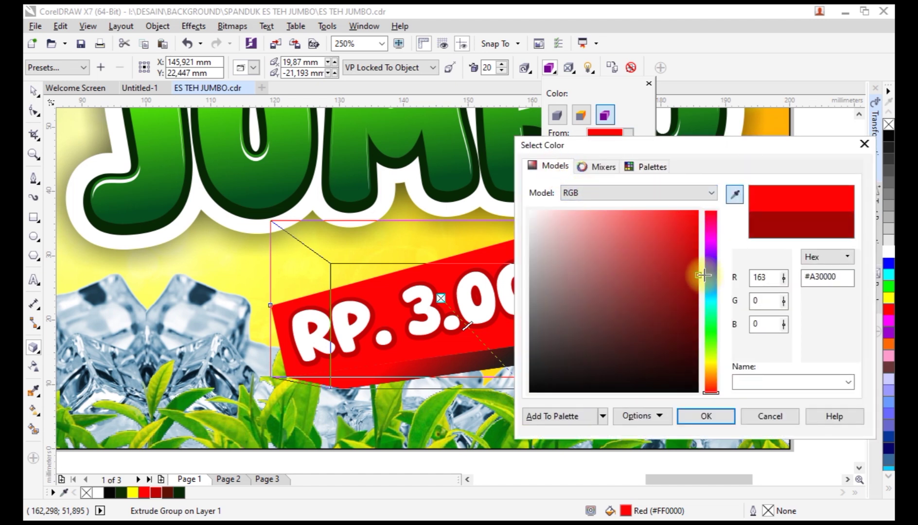
pyautogui.click(732, 424)
# Step: Set the extrusion's end color to a very dark red and shift its vanishing point to about 17.33, -20.981 mm
pyautogui.click(627, 162)
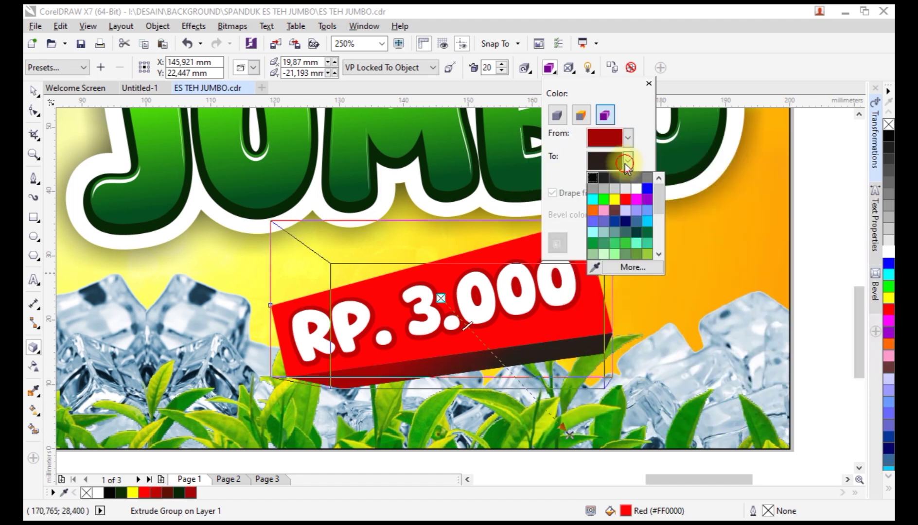
pyautogui.click(639, 268)
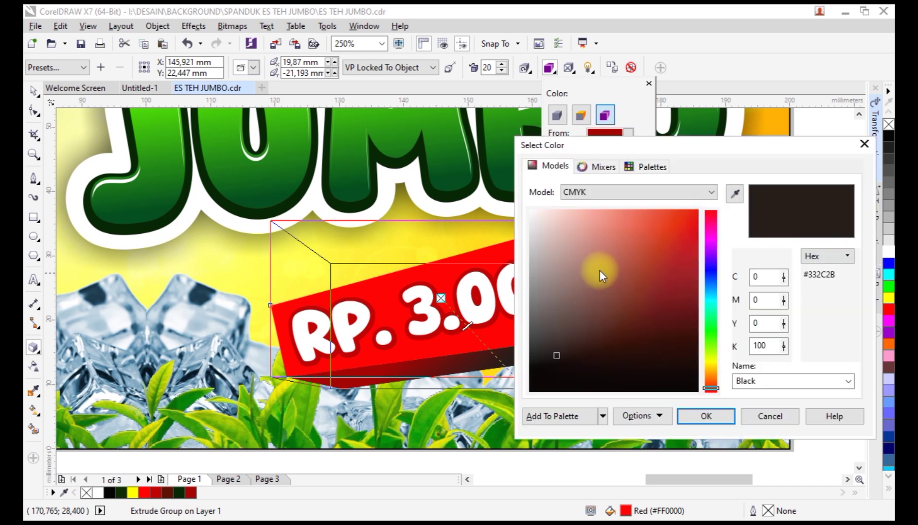
pyautogui.click(613, 194)
pyautogui.click(614, 223)
pyautogui.moveTo(644, 344); pyautogui.dragTo(696, 366)
pyautogui.click(706, 417)
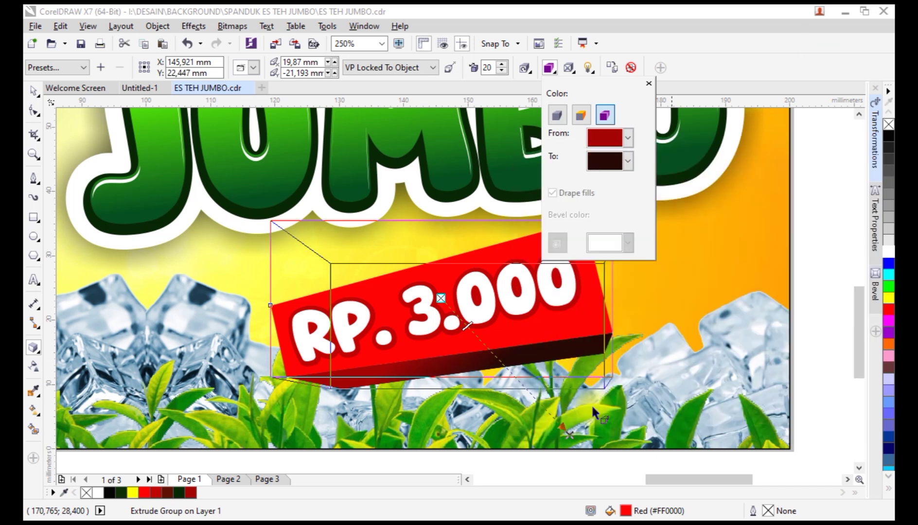
pyautogui.moveTo(572, 436); pyautogui.dragTo(553, 434)
pyautogui.click(32, 91)
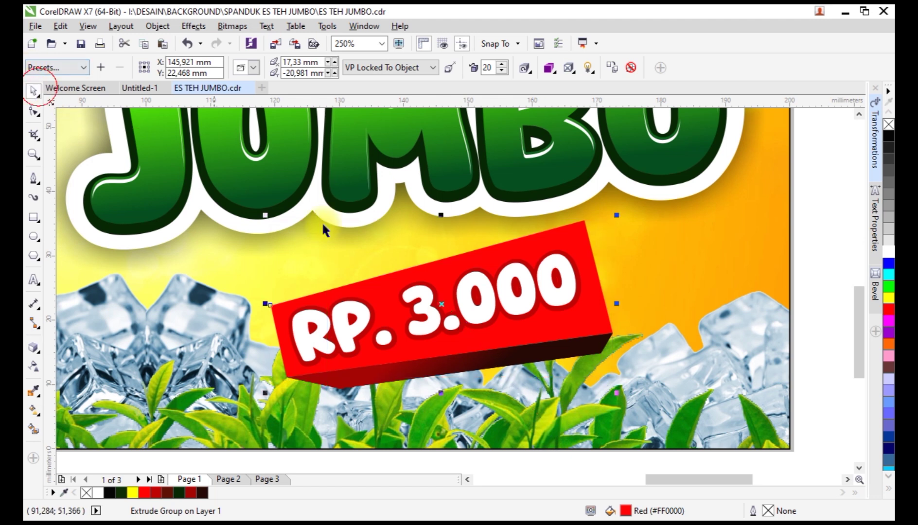
# Step: Group the price label's parts, scale the group down to about 43.8 × 21.5 mm and reposition it below JUMBO
pyautogui.scroll(-4, 487, 270)
pyautogui.moveTo(580, 242); pyautogui.dragTo(420, 318)
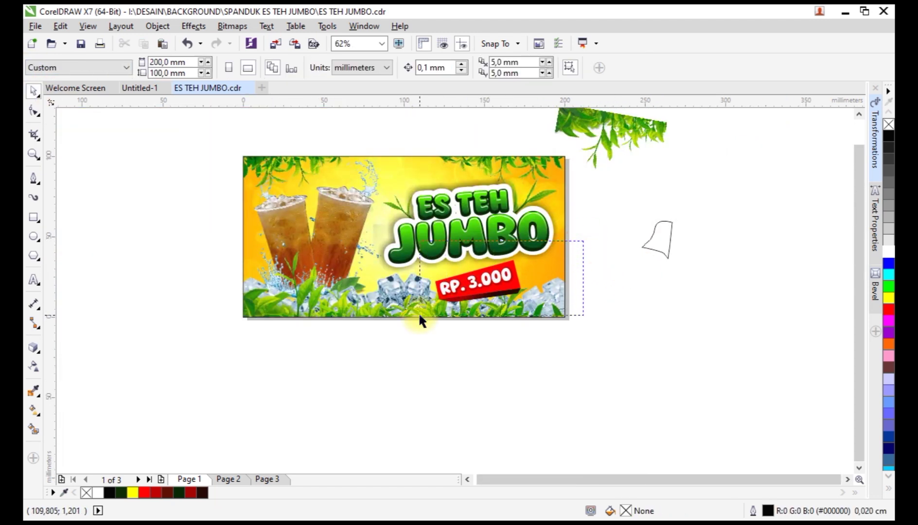
pyautogui.scroll(2, 492, 280)
pyautogui.hotkey('ctrl', 'g')
pyautogui.moveTo(555, 236); pyautogui.dragTo(541, 231)
pyautogui.moveTo(531, 279)
pyautogui.mouseDown()
pyautogui.moveTo(523, 268)
pyautogui.moveTo(518, 283)
pyautogui.mouseUp()
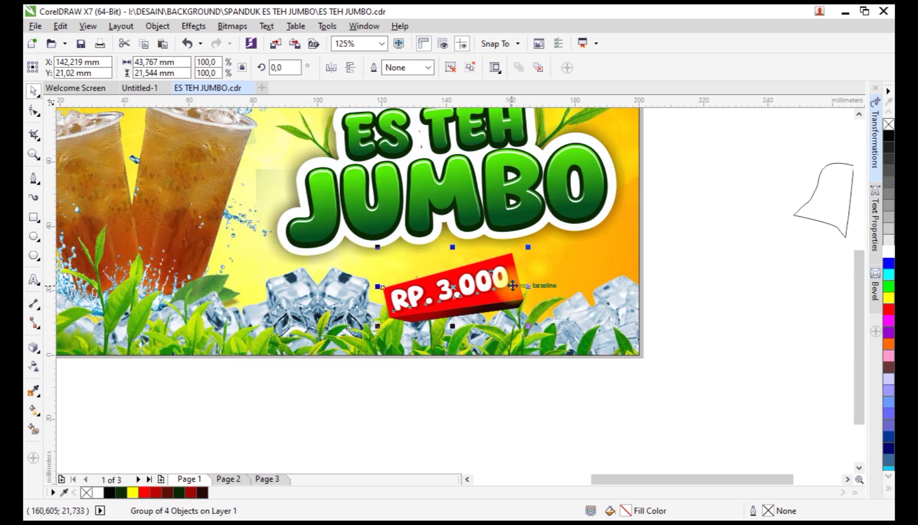
# Step: Delete the leftover tea leaf bitmap lying outside the banner page
pyautogui.scroll(-2, 518, 283)
pyautogui.click(604, 220)
pyautogui.moveTo(617, 140); pyautogui.dragTo(641, 159)
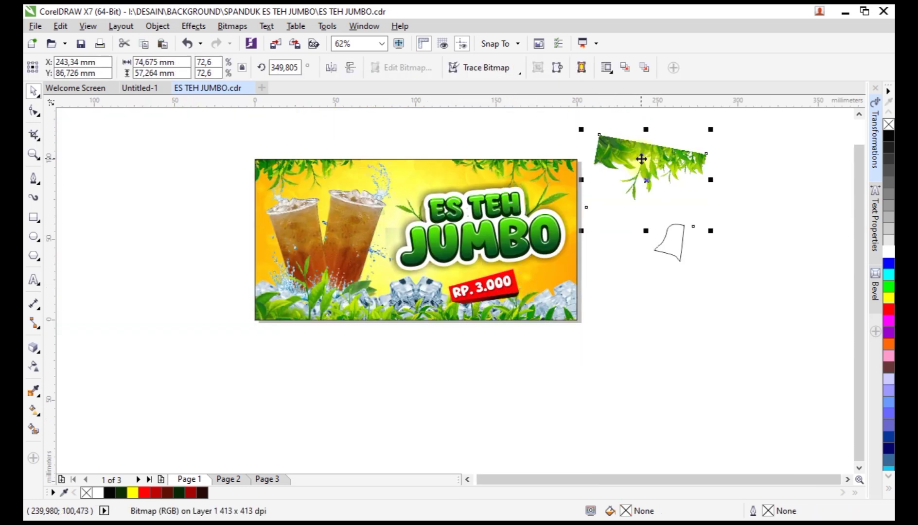
pyautogui.press('Delete')
pyautogui.click(648, 221)
# Step: Select all banner artwork, fit it to the window and deselect it to review the full design
pyautogui.moveTo(610, 145); pyautogui.dragTo(181, 347)
pyautogui.hotkey('shift', 'F2')
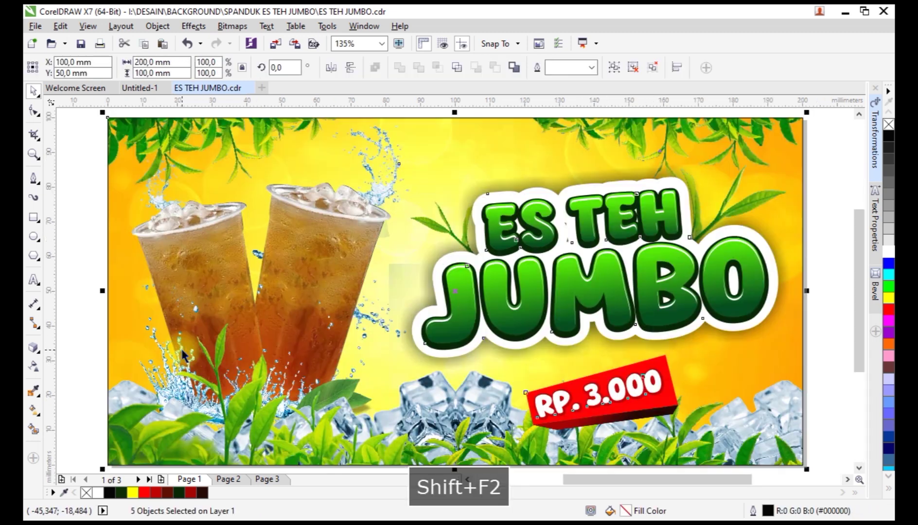
pyautogui.click(77, 165)
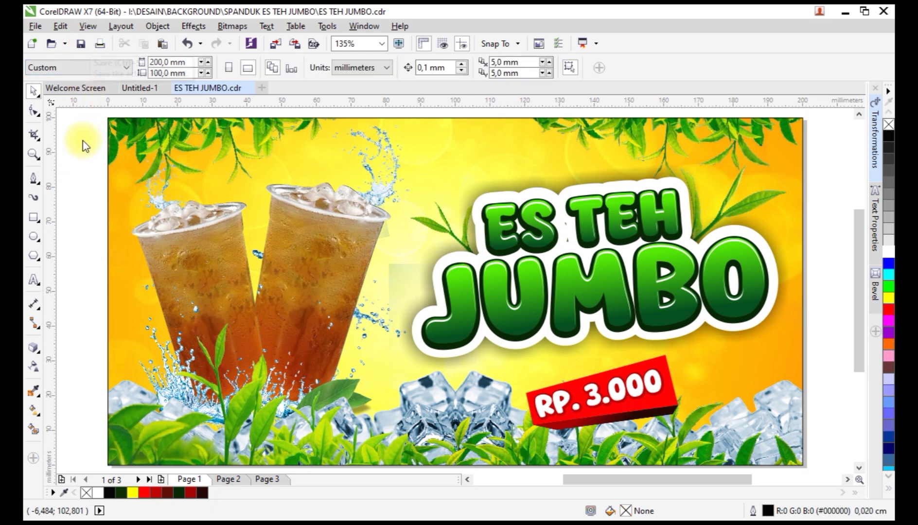